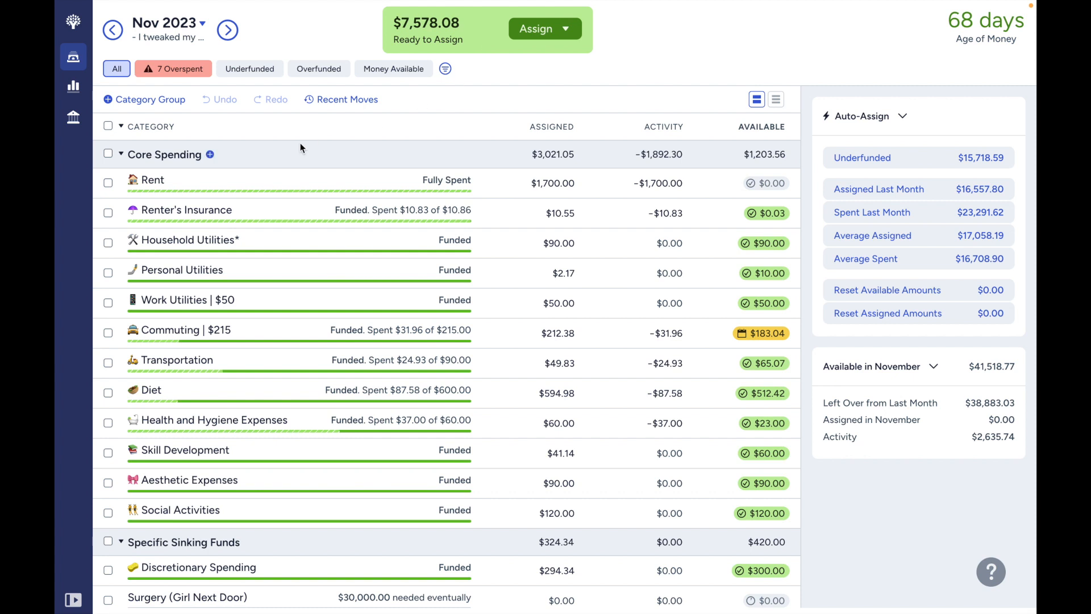
- Collapse all category groups, expand Paycheck Deductions, and select its five overspent categories from Health Insurance through State Disability Insurance
click(121, 126)
click(121, 290)
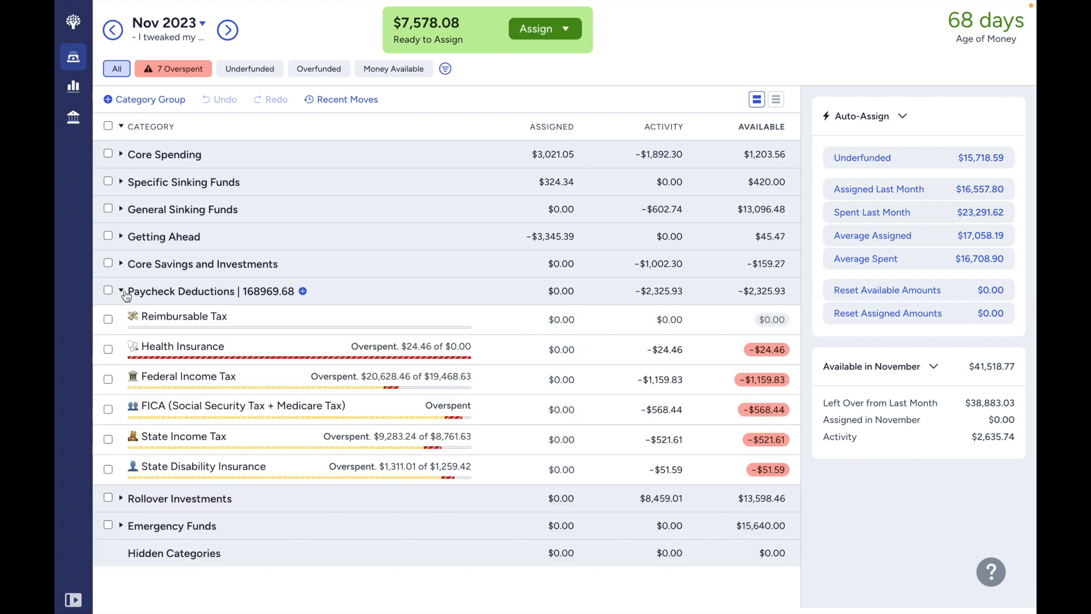
click(108, 348)
click(108, 379)
click(108, 409)
click(108, 439)
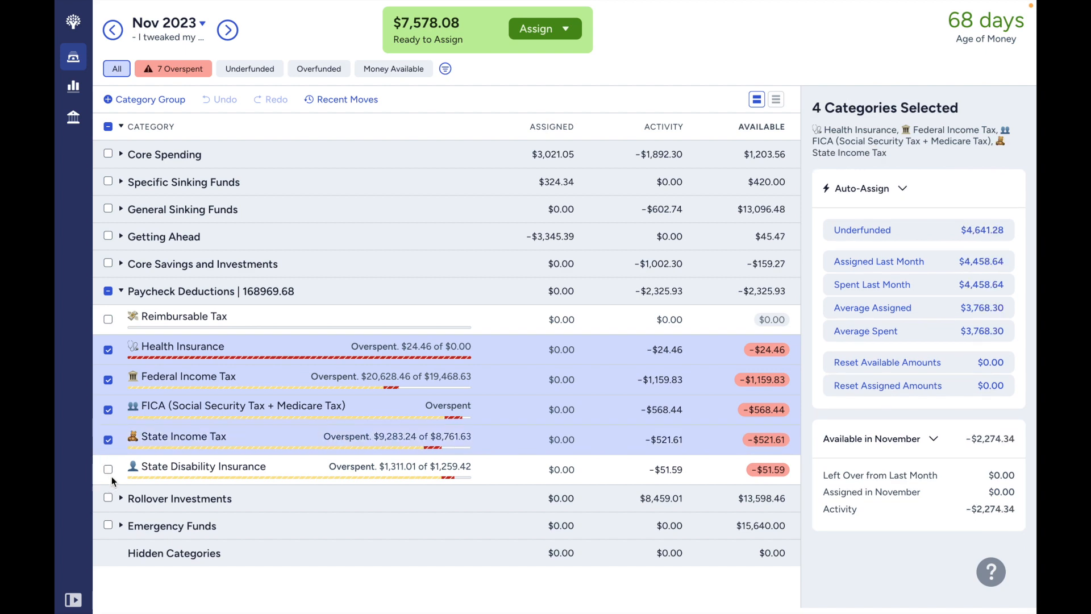
click(108, 469)
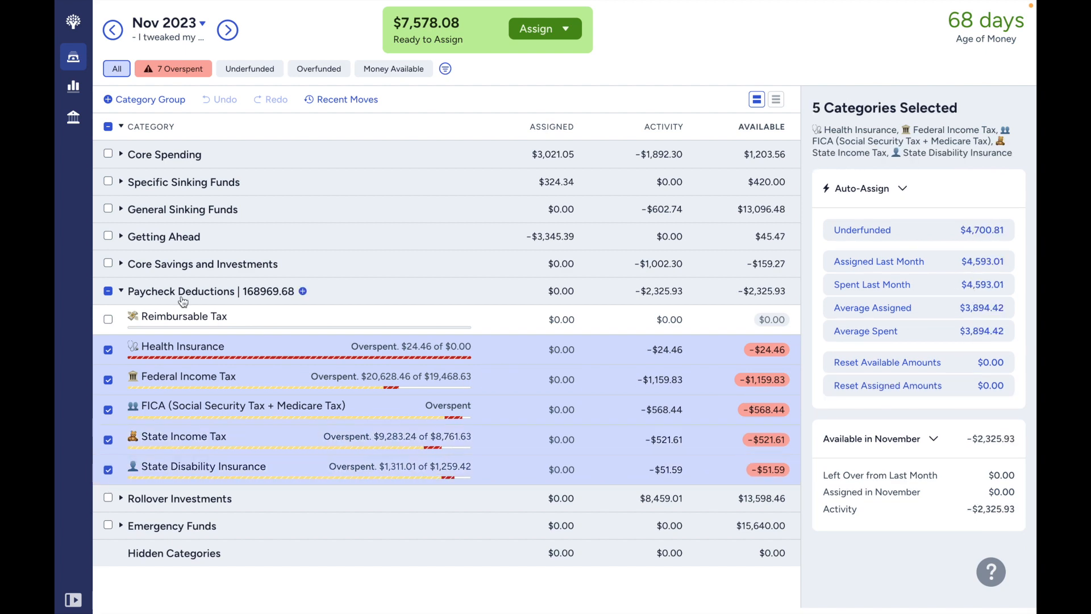
- Expand Core Savings and Investments and add HSA Contribution and 401K Contribution to the selection
click(121, 264)
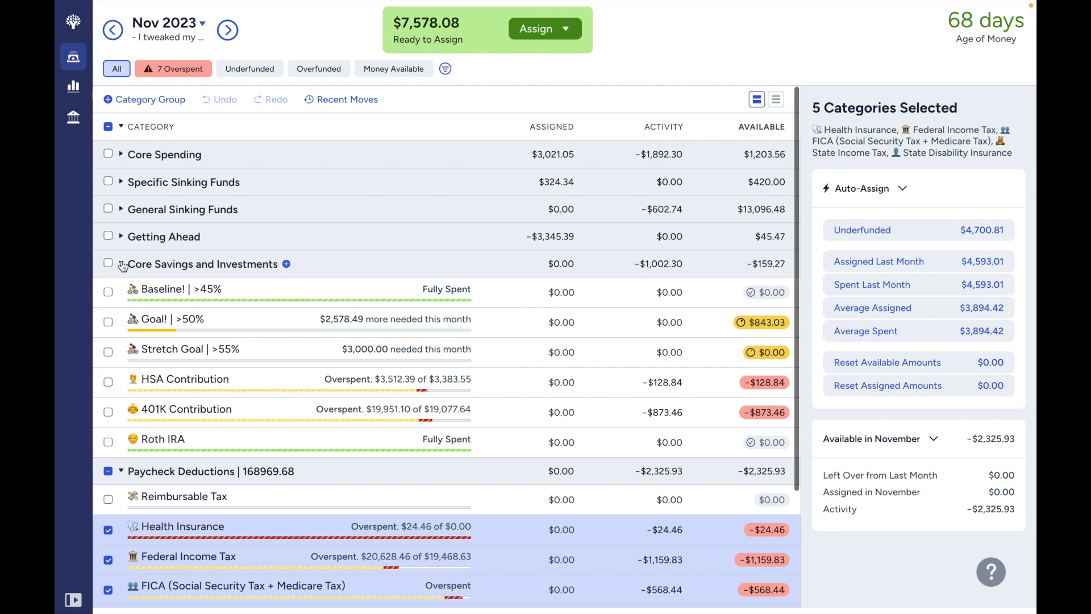
click(108, 382)
click(108, 412)
scroll(108, 413, down, 2)
scroll(108, 414, down, 1)
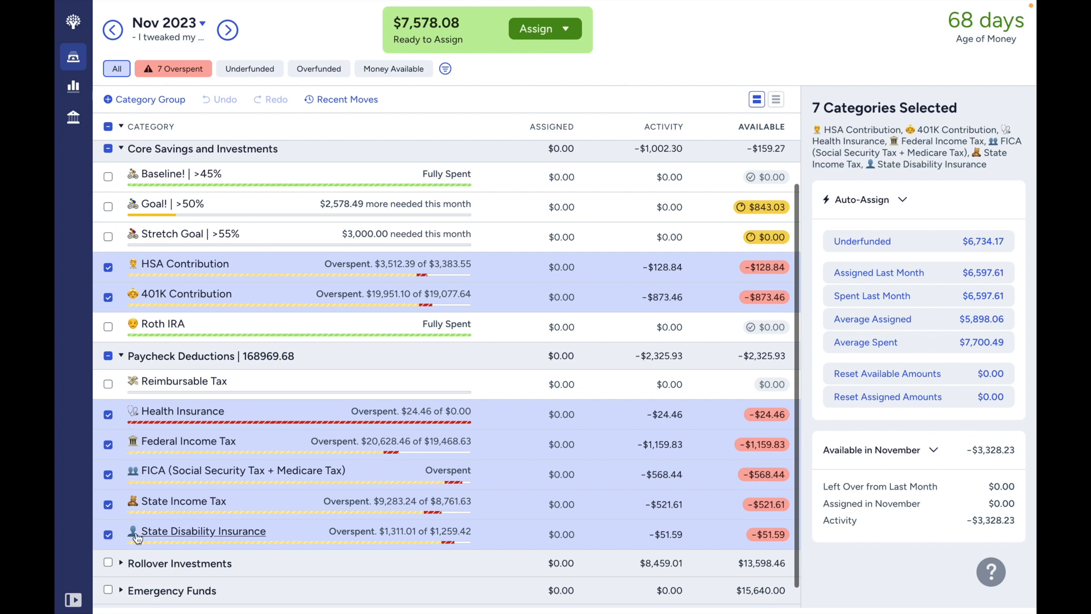
scroll(135, 531, up, 1)
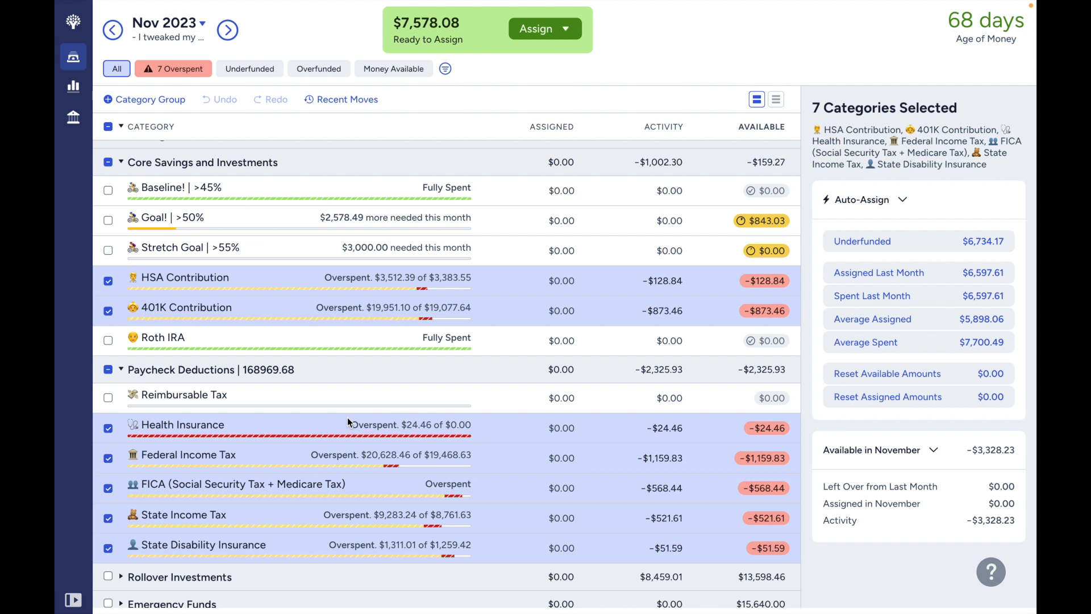
- Auto-assign the underfunded amounts to the selected categories, and reset their available amounts to $0.00
click(918, 252)
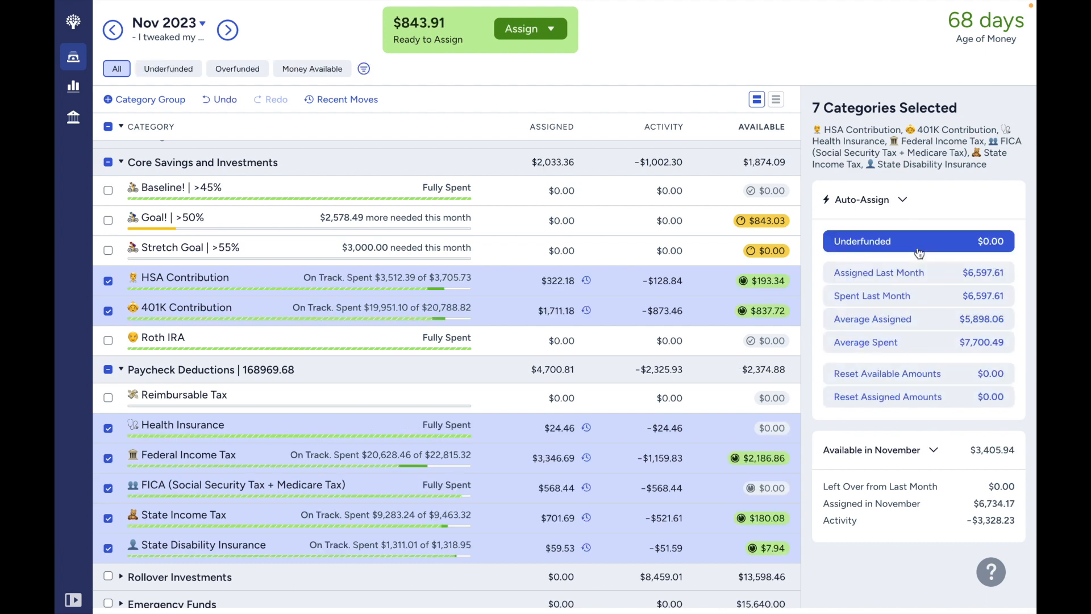
click(938, 378)
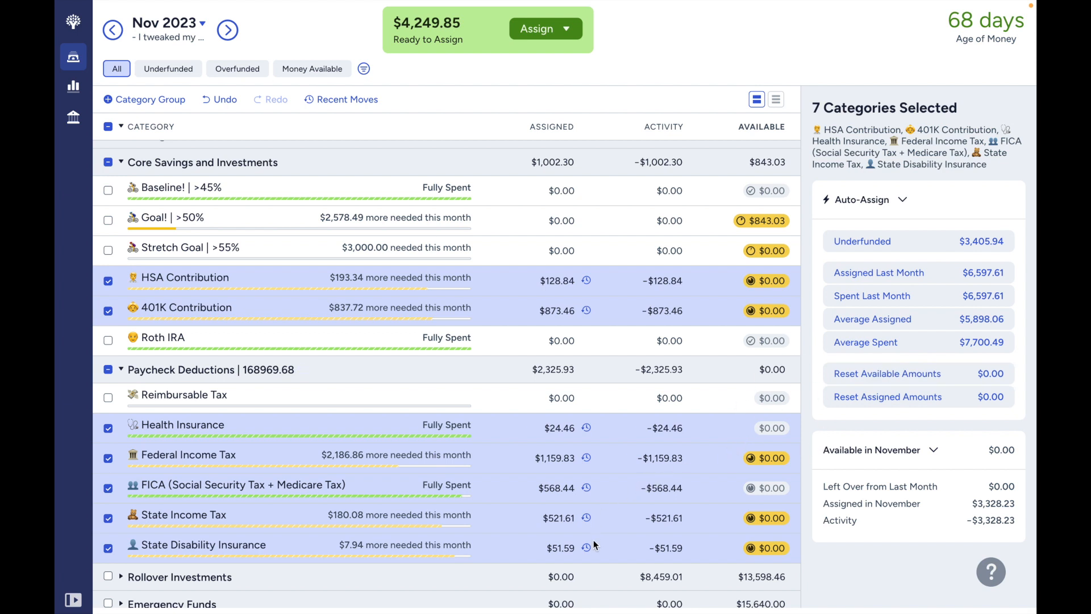
- Examine the assigned amounts of the selected paycheck deduction and contribution categories
click(549, 548)
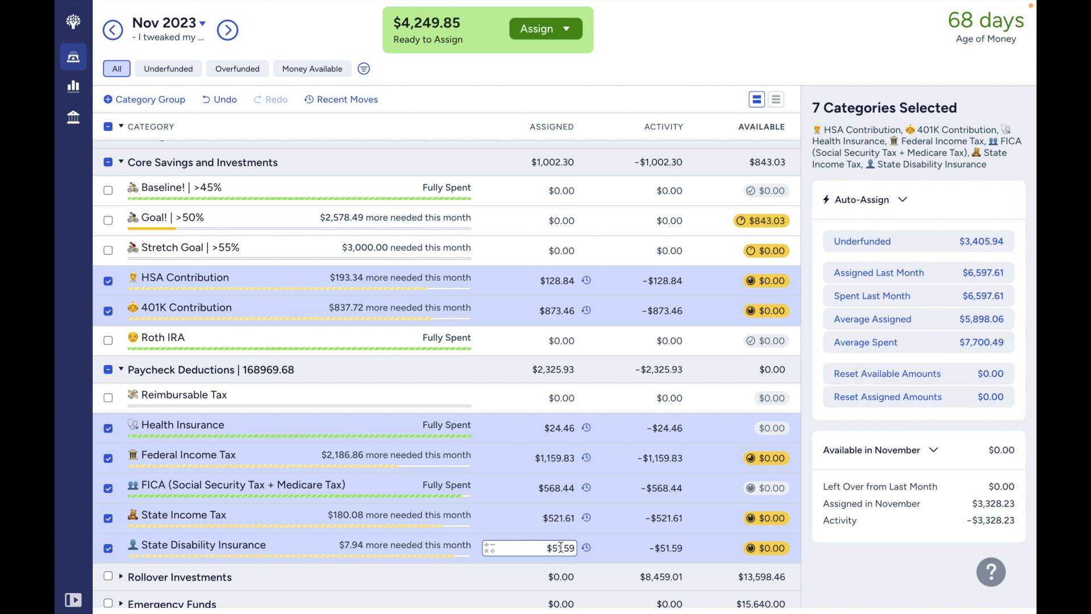
click(573, 489)
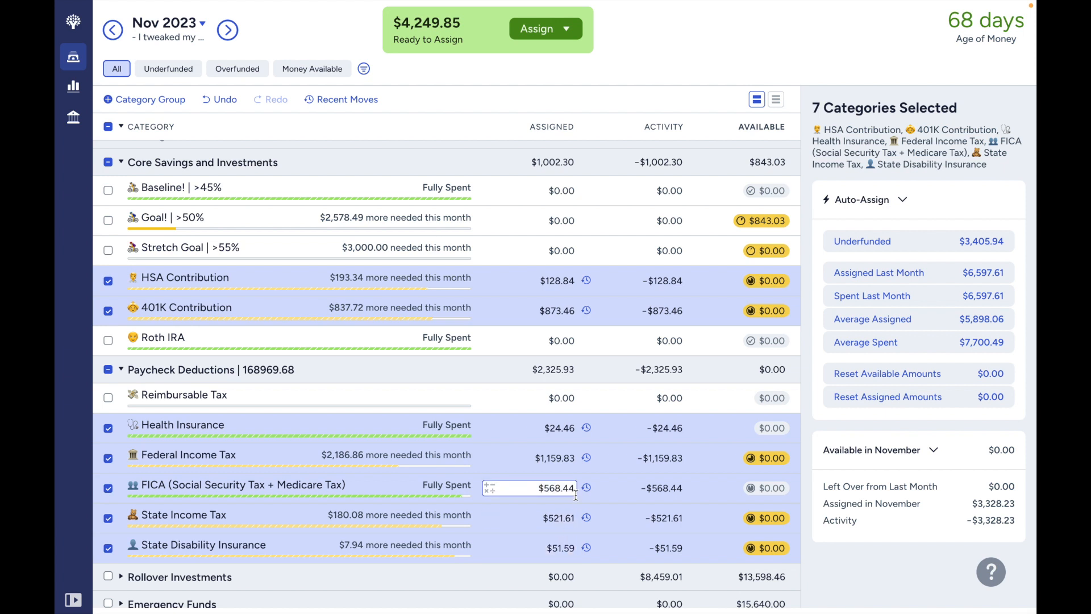
click(573, 459)
click(568, 428)
click(567, 404)
click(560, 341)
click(549, 304)
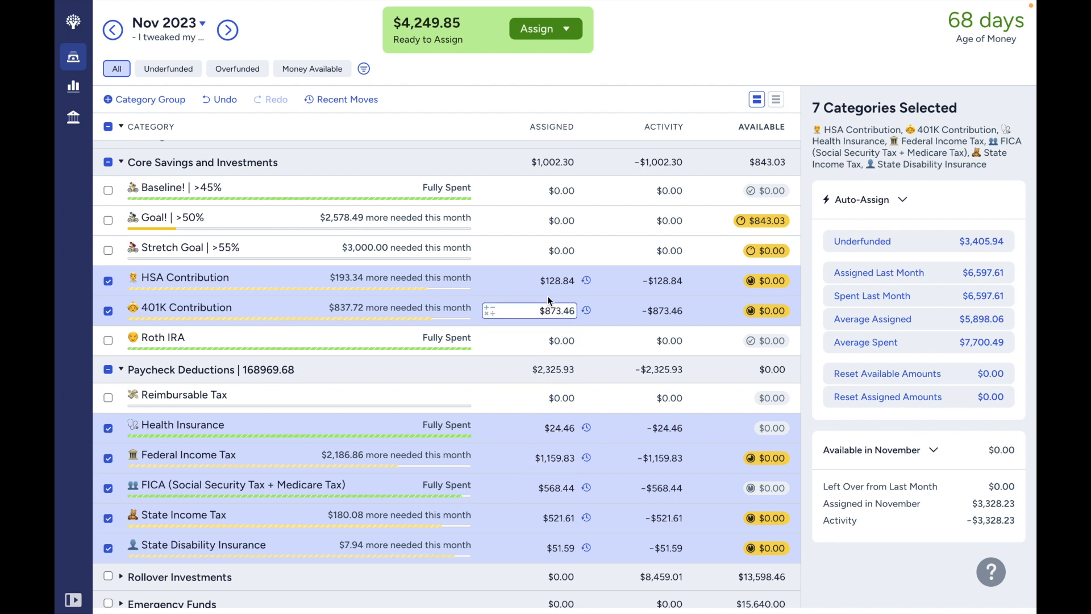
click(548, 289)
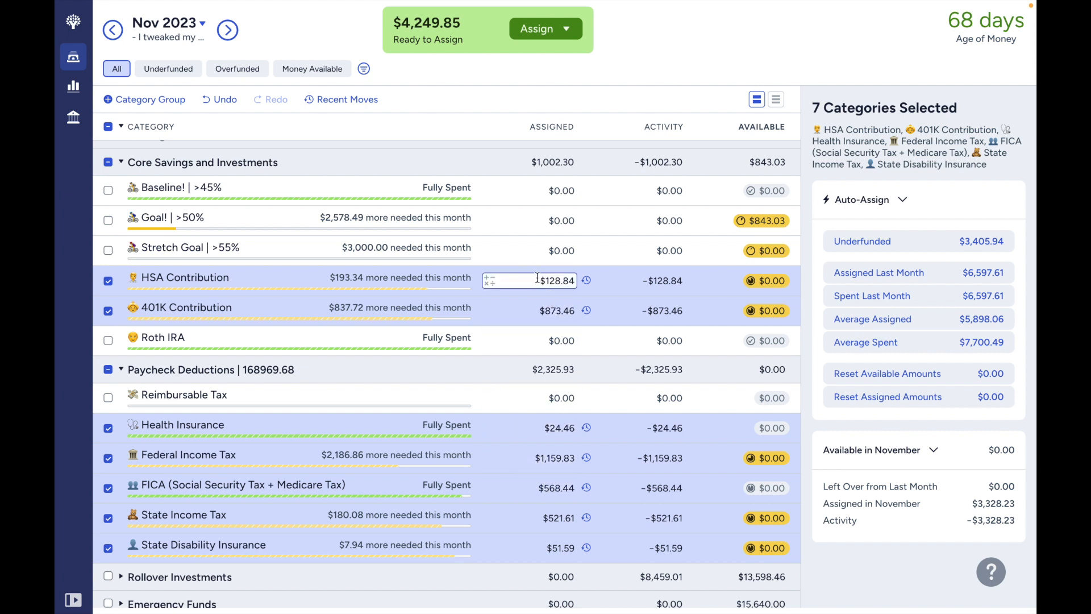
- Review the assigned amounts and target details of HSA Contribution and 401K Contribution
click(535, 312)
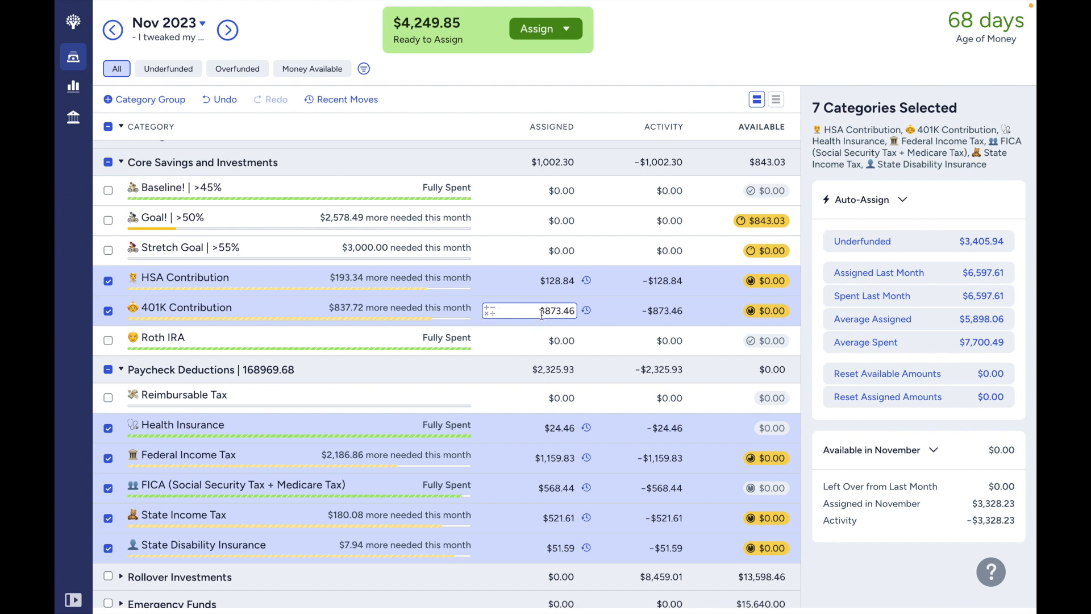
click(525, 282)
click(527, 312)
click(486, 292)
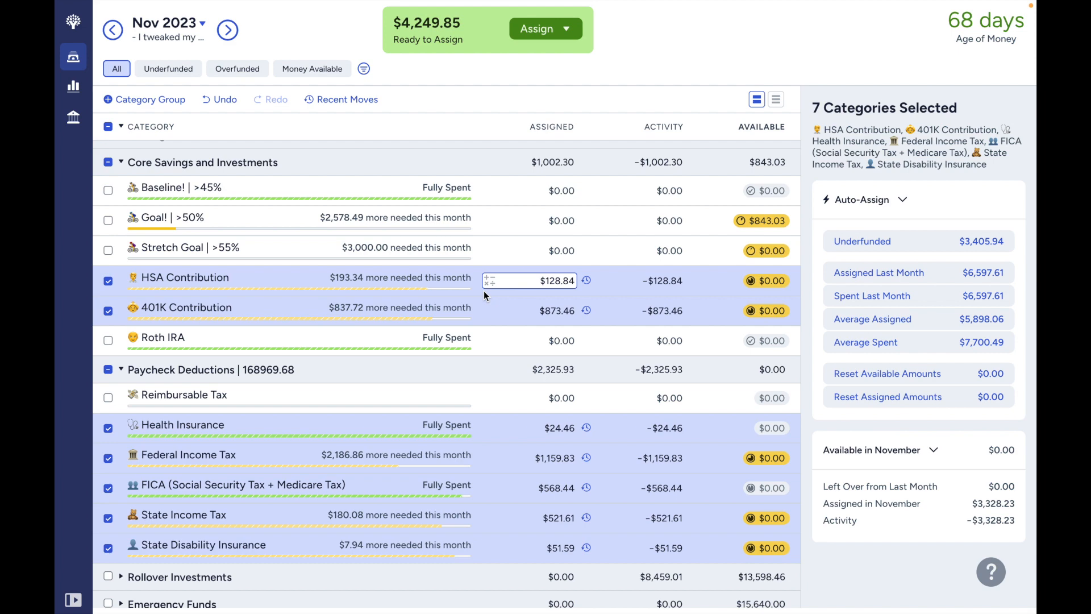
click(470, 285)
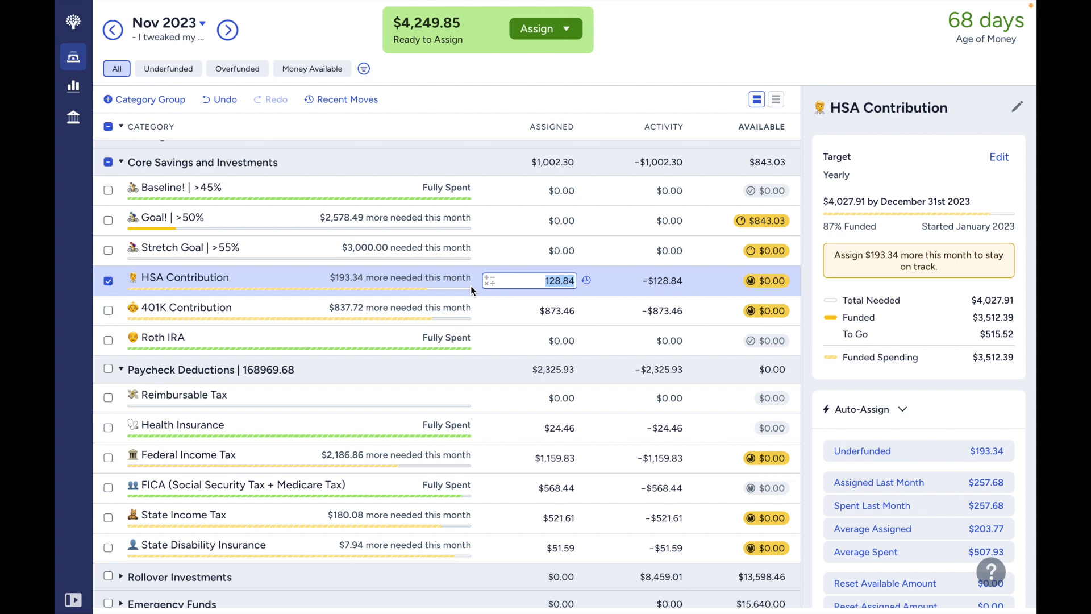
click(495, 310)
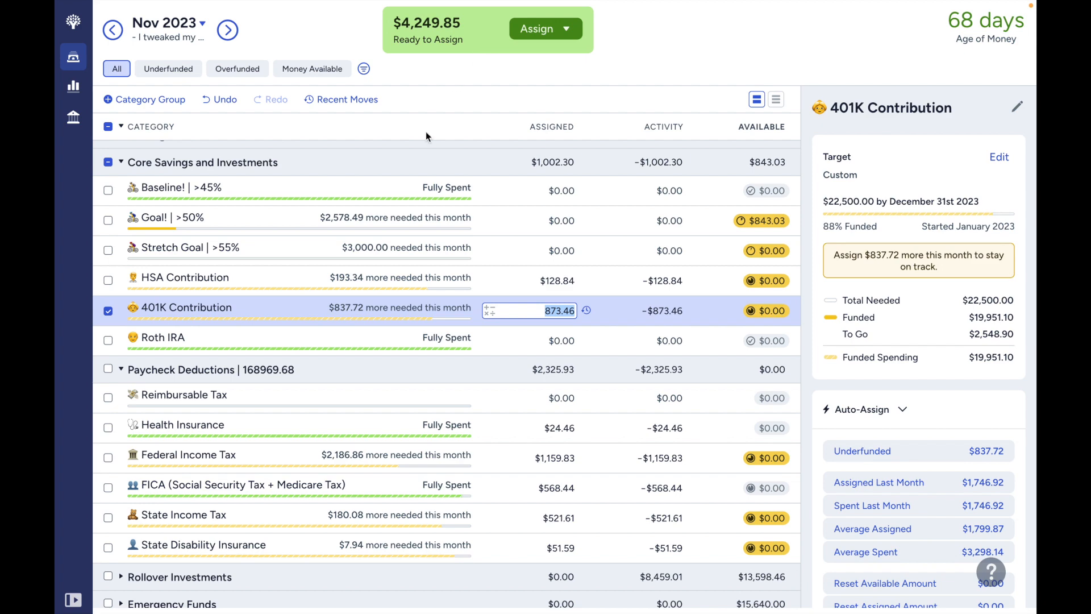
- Collapse the Paycheck Deductions and Core Savings and Investments groups and clear the category selection
scroll(315, 279, down, 1)
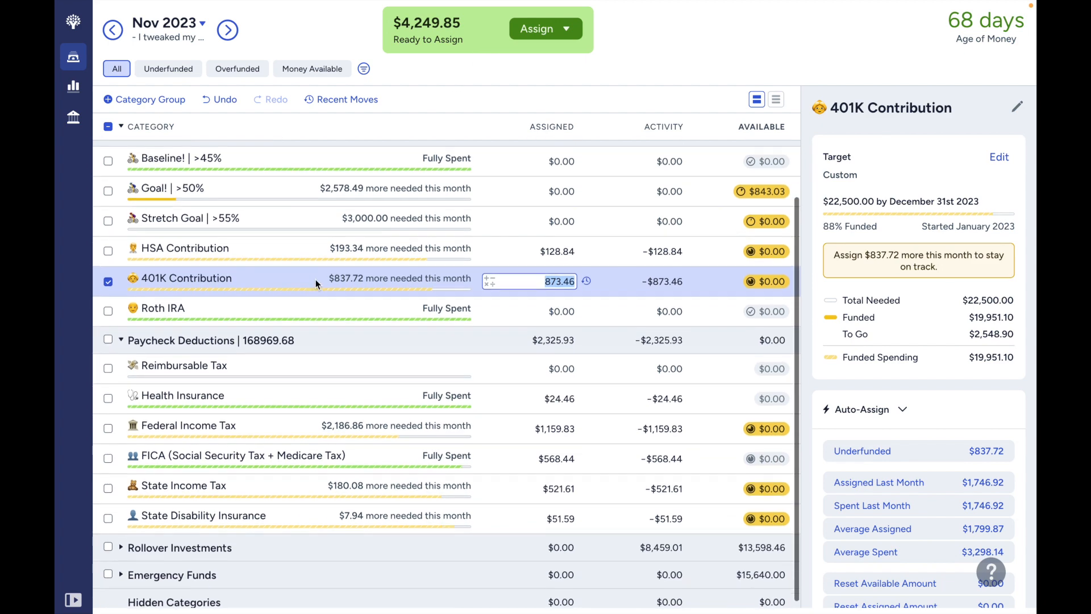
click(121, 337)
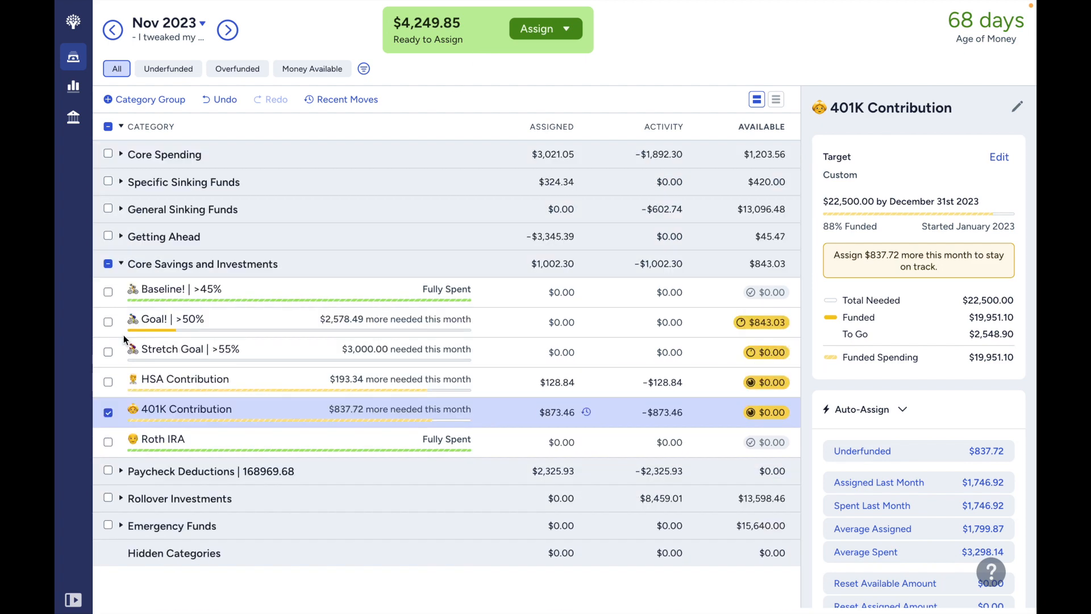
click(108, 266)
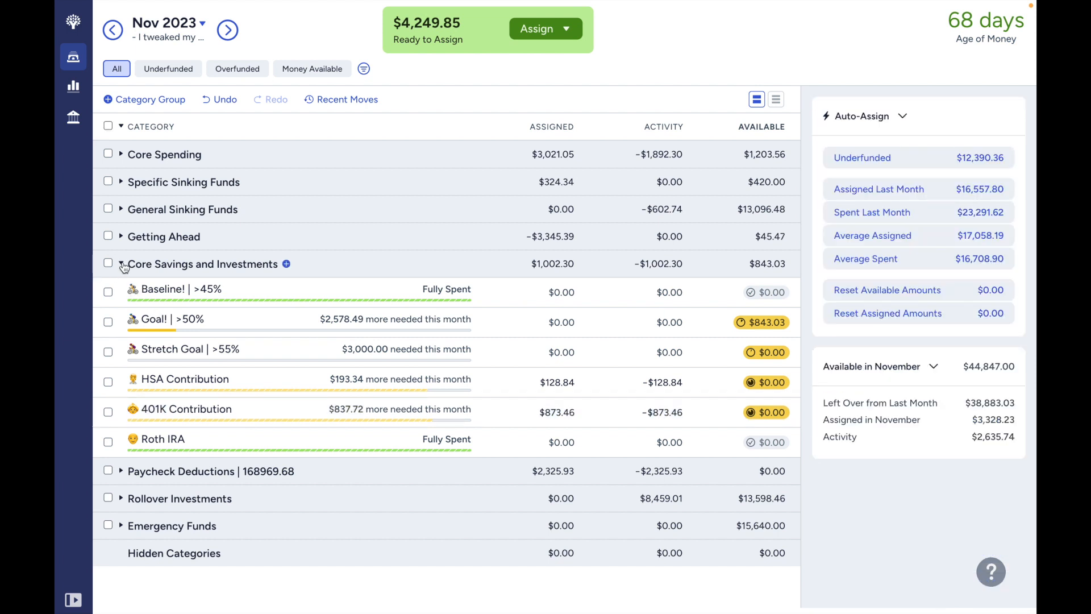
click(122, 265)
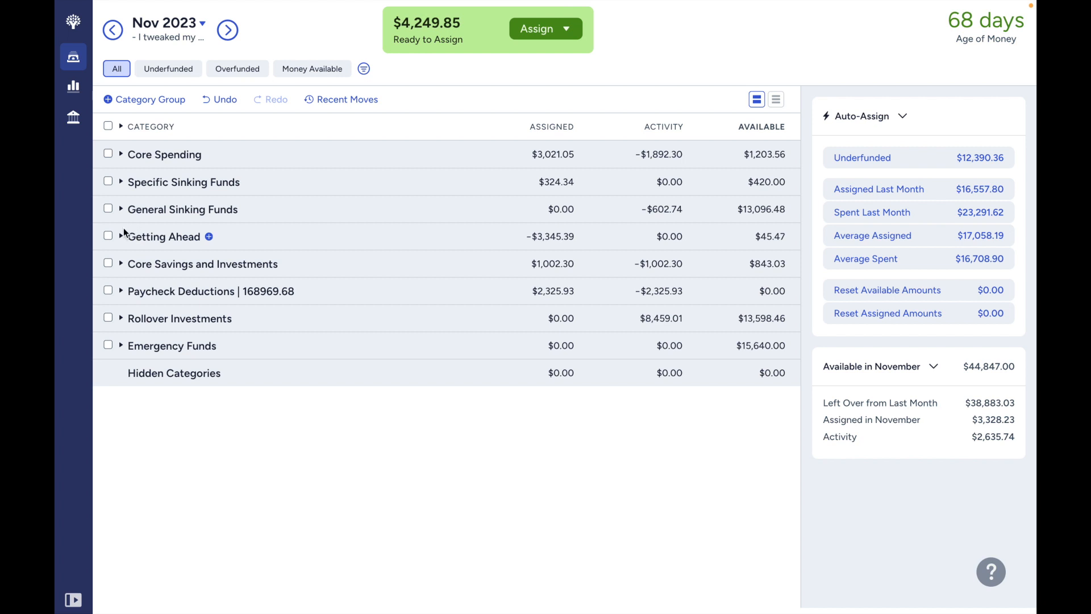
- Expand Getting Ahead and auto-assign the underfunded $3,345.39 to Next Month's Holding
click(122, 235)
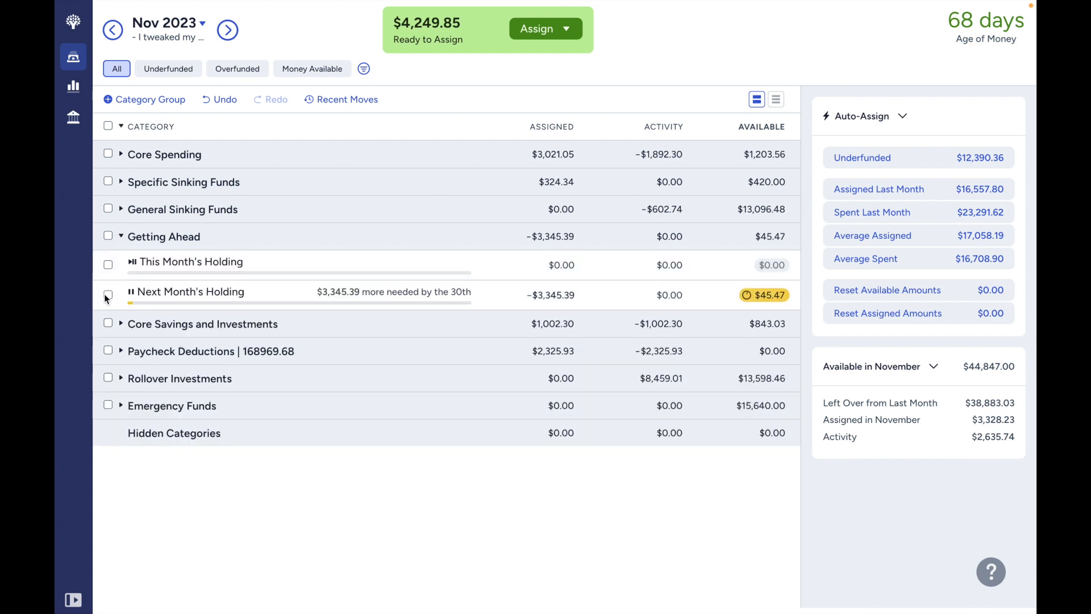
click(108, 294)
click(944, 440)
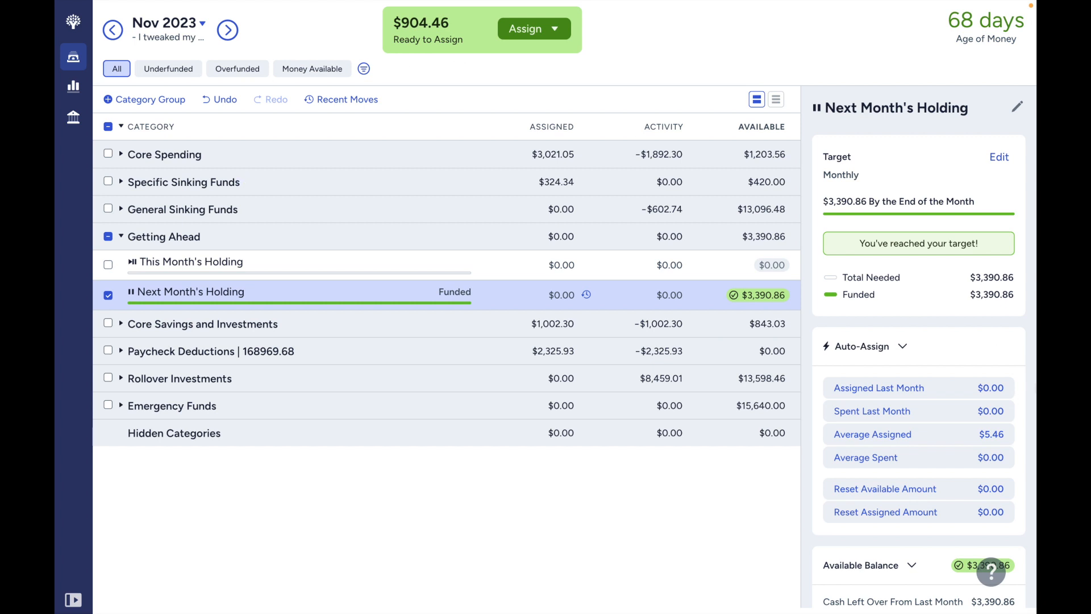
- Review the available balance details and money move history of Next Month's Holding
scroll(861, 250, down, 2)
scroll(918, 347, down, 3)
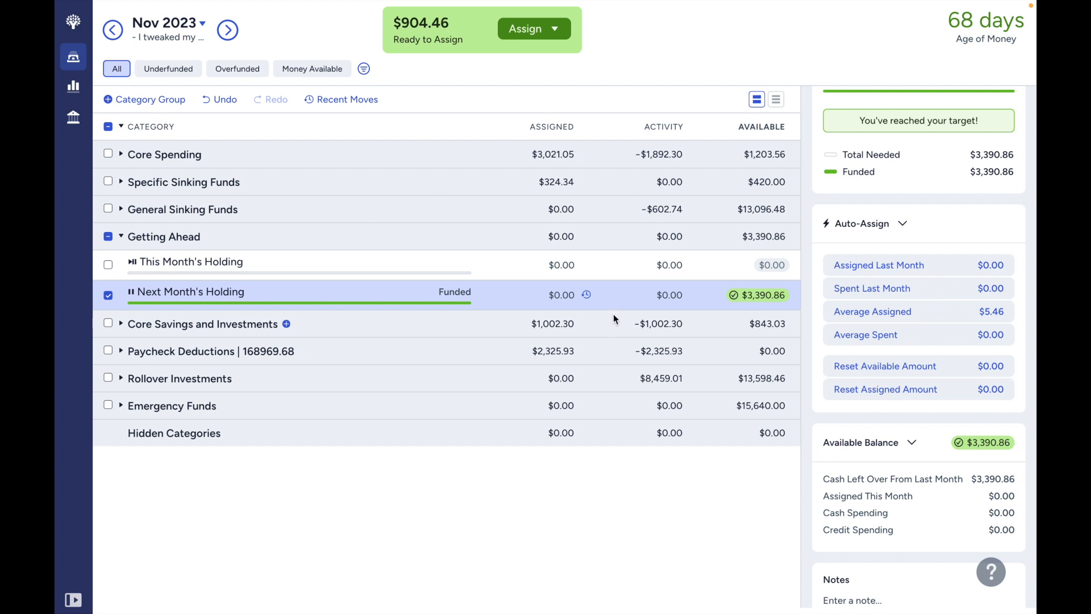
click(586, 295)
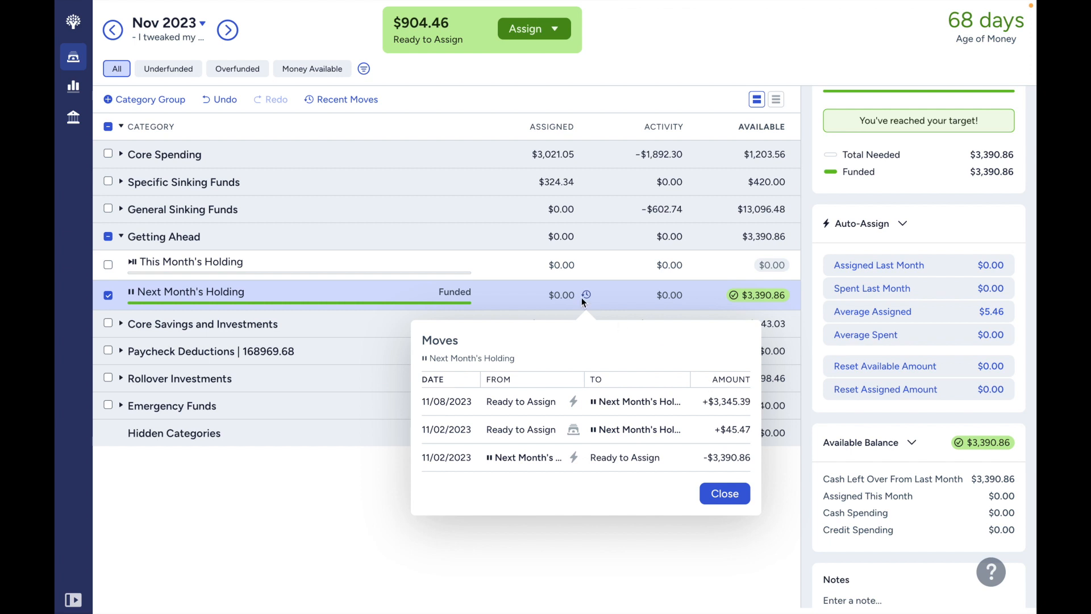
click(608, 296)
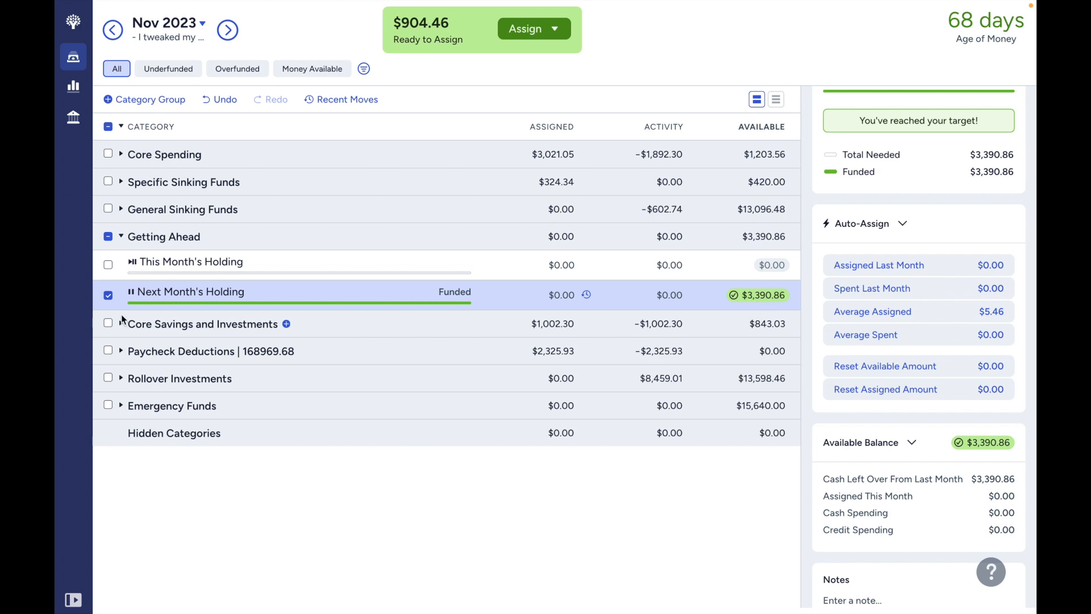
- Deselect Next Month's Holding, and switch the expanded group from Getting Ahead to Core Savings and Investments
click(108, 295)
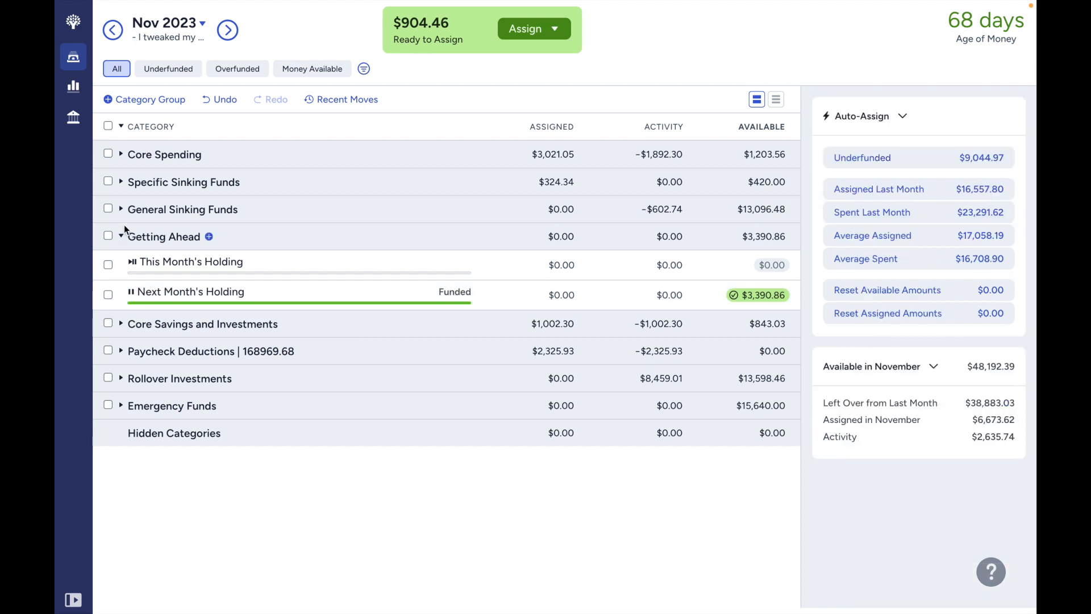
click(121, 237)
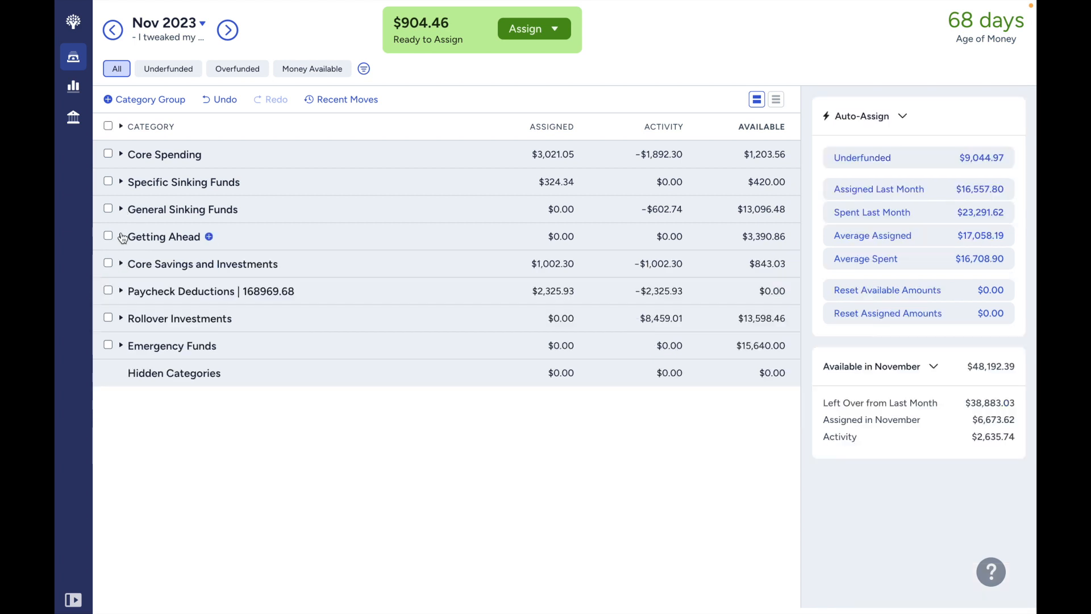
click(121, 265)
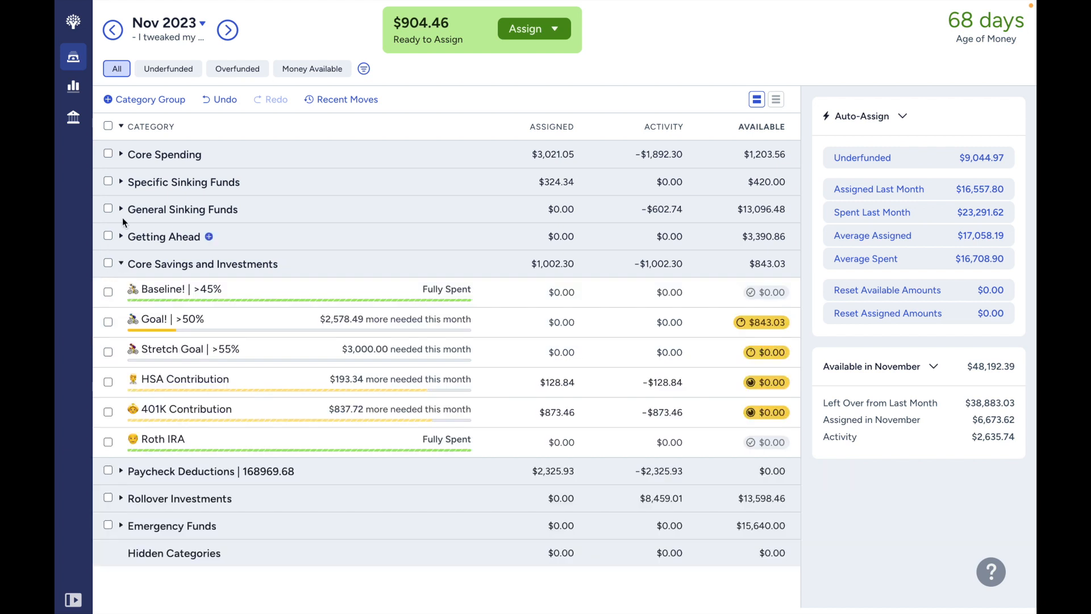
- Examine the categories in the General Sinking Funds group, leaving the group collapsed
click(120, 210)
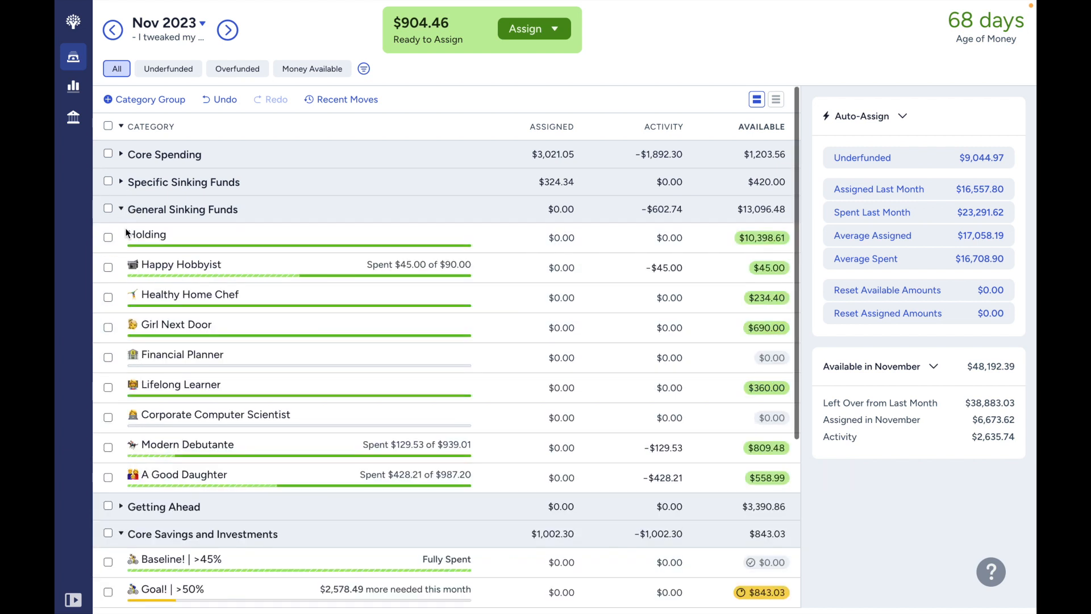
click(120, 211)
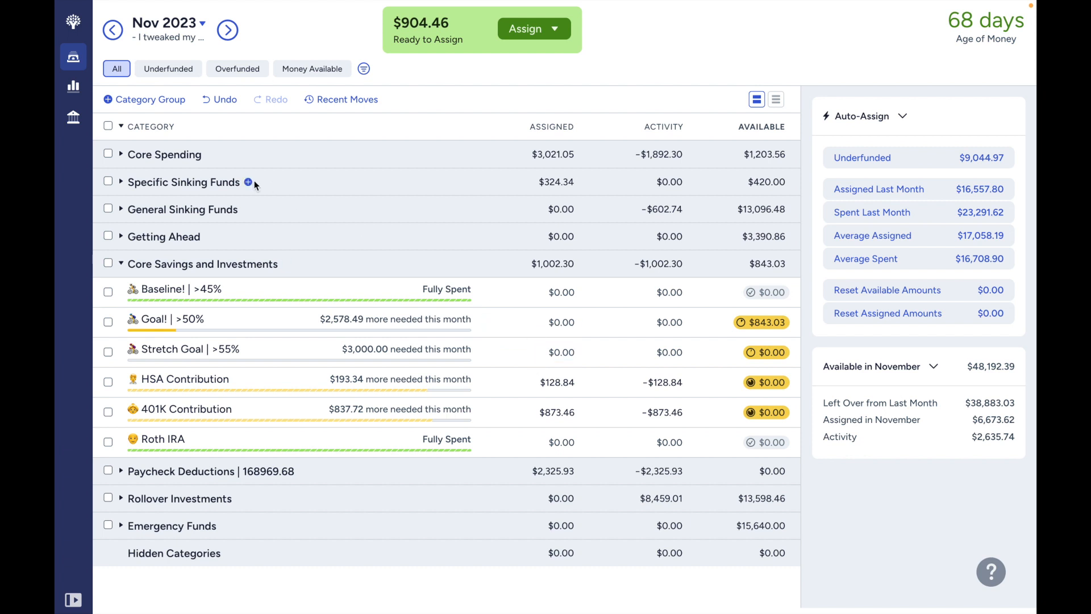
- Review the Baseline! category's assigned amounts in September and October 2023, and return to November 2023
click(118, 44)
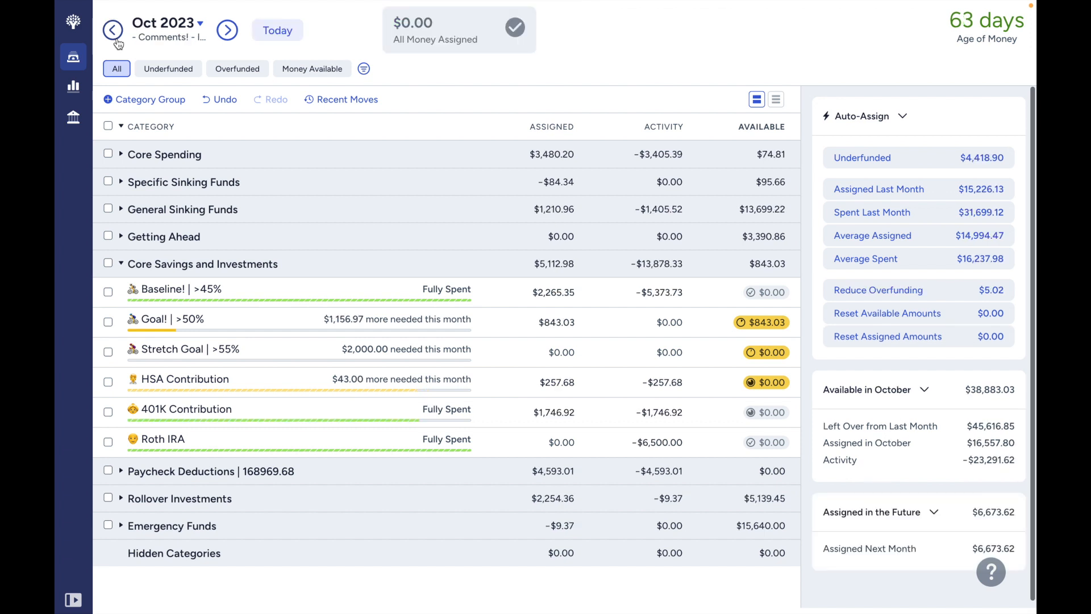
click(115, 37)
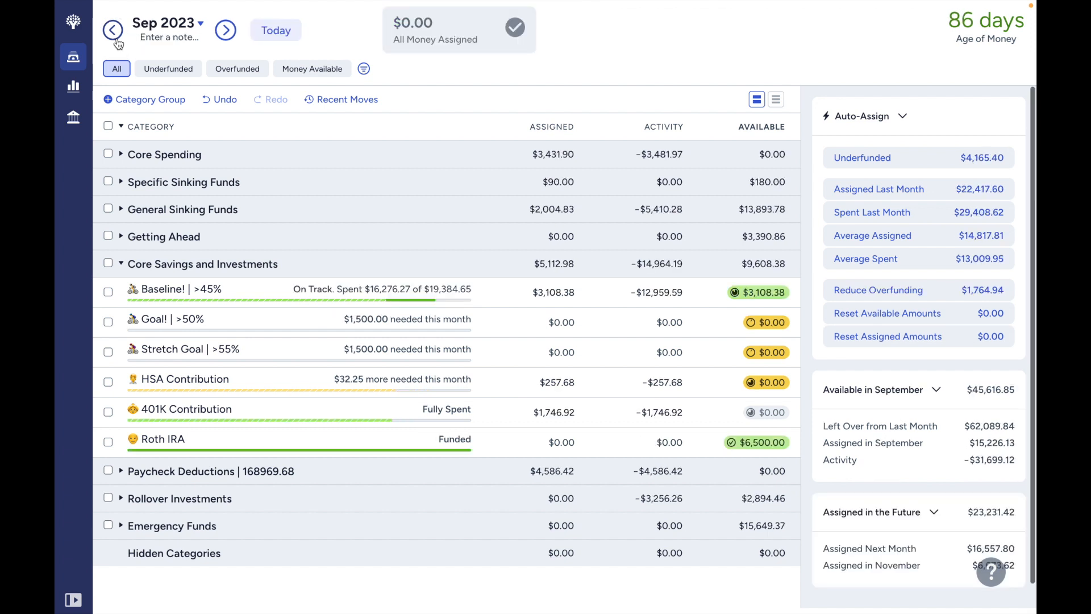
click(565, 292)
click(566, 292)
key(ctrl+c)
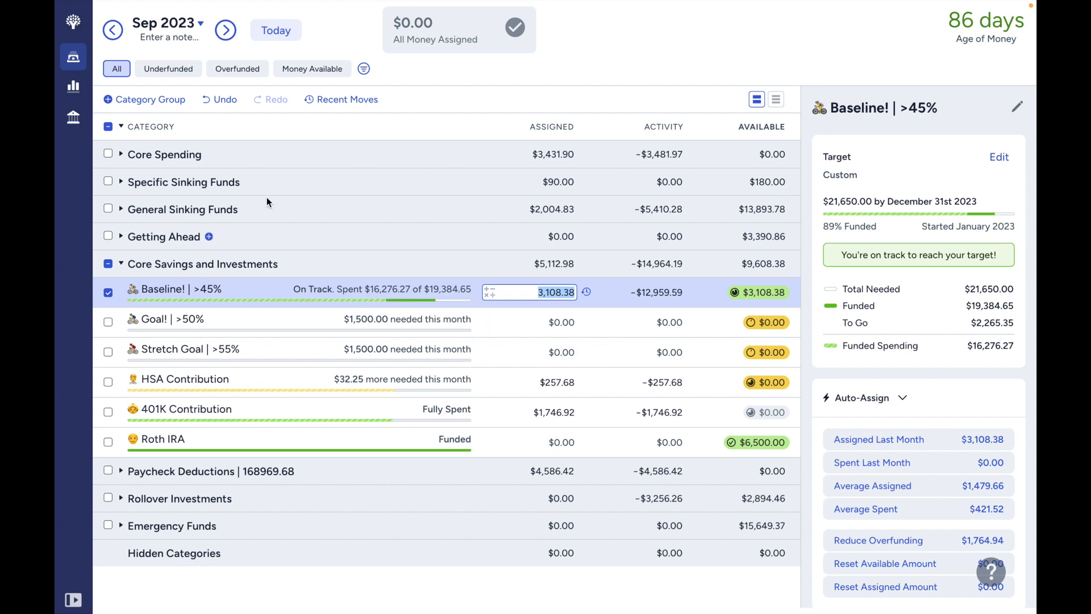
click(226, 31)
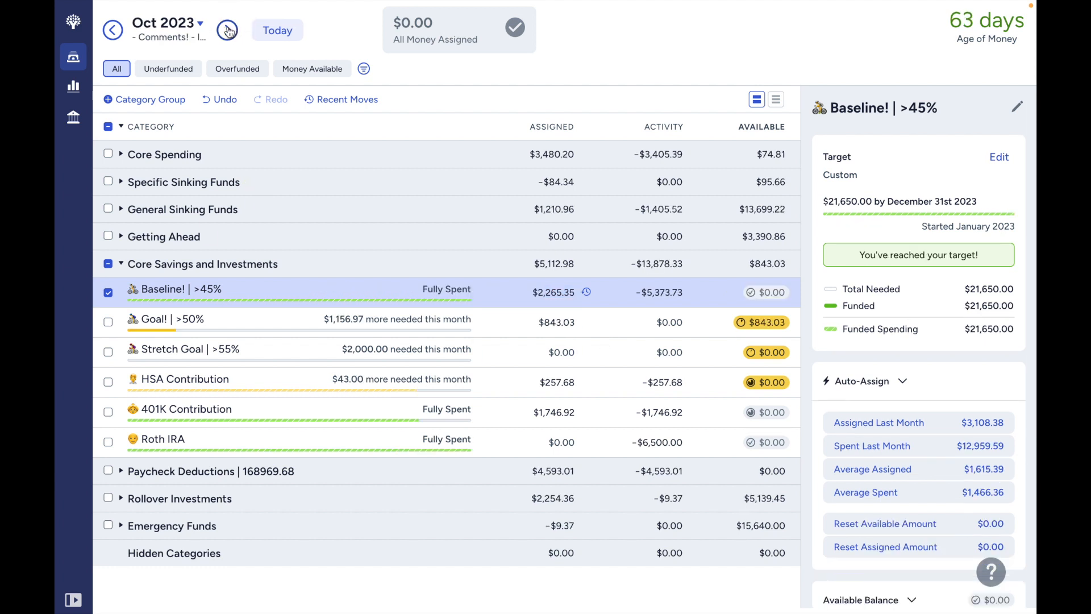
click(228, 31)
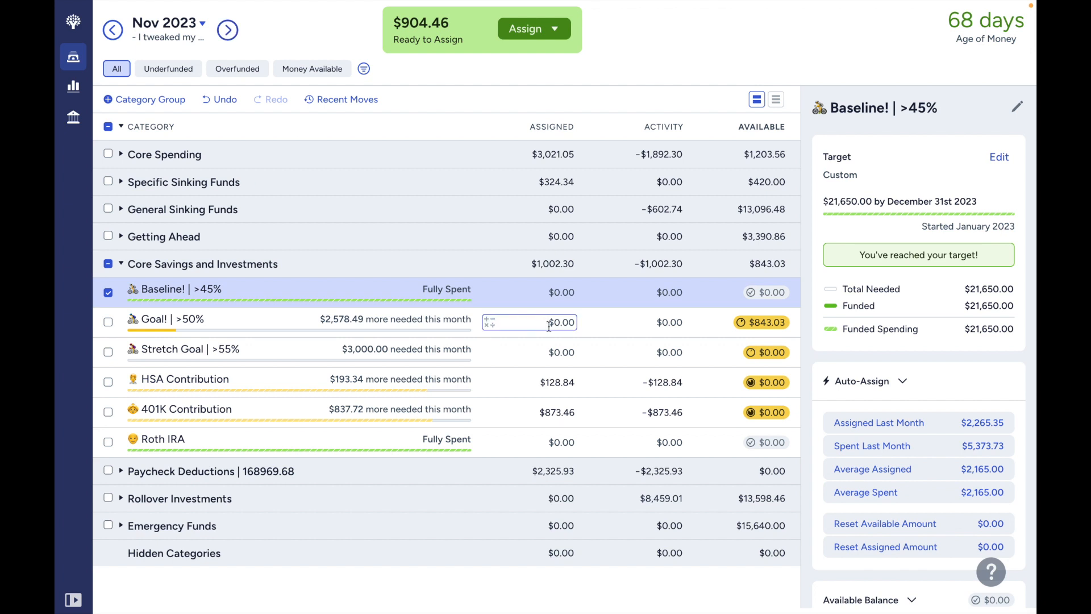
- Assign $3,108.38 to the Goal! | >50% category for November 2023
click(546, 323)
key(ctrl+v)
key(Return)
- Rename the Goal! | >50% category by adding "(2,203.92)" to the end of its name
click(198, 321)
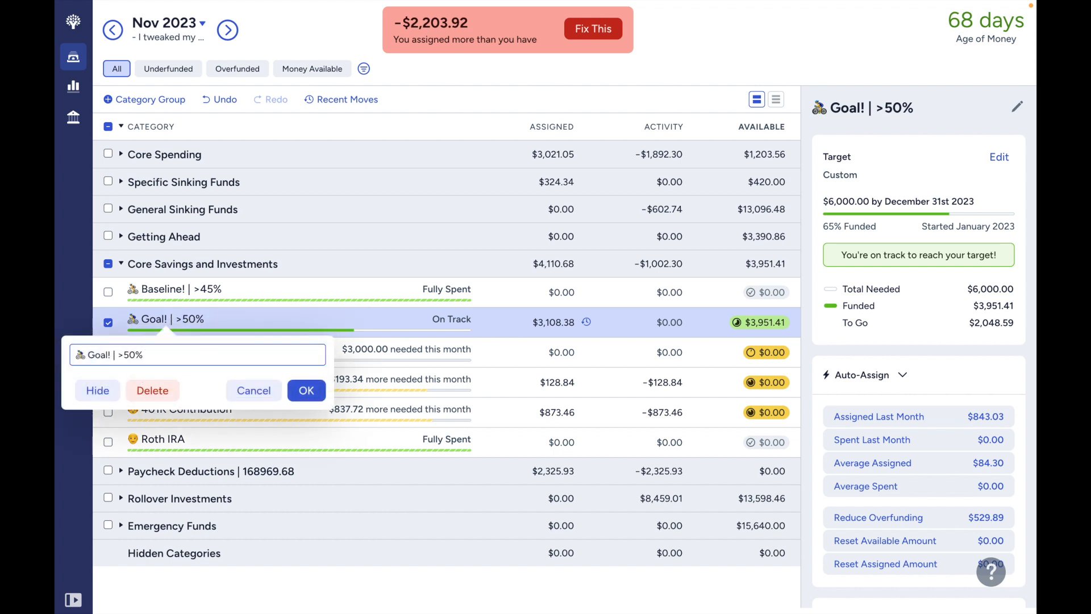
text((2,203.92))
click(302, 398)
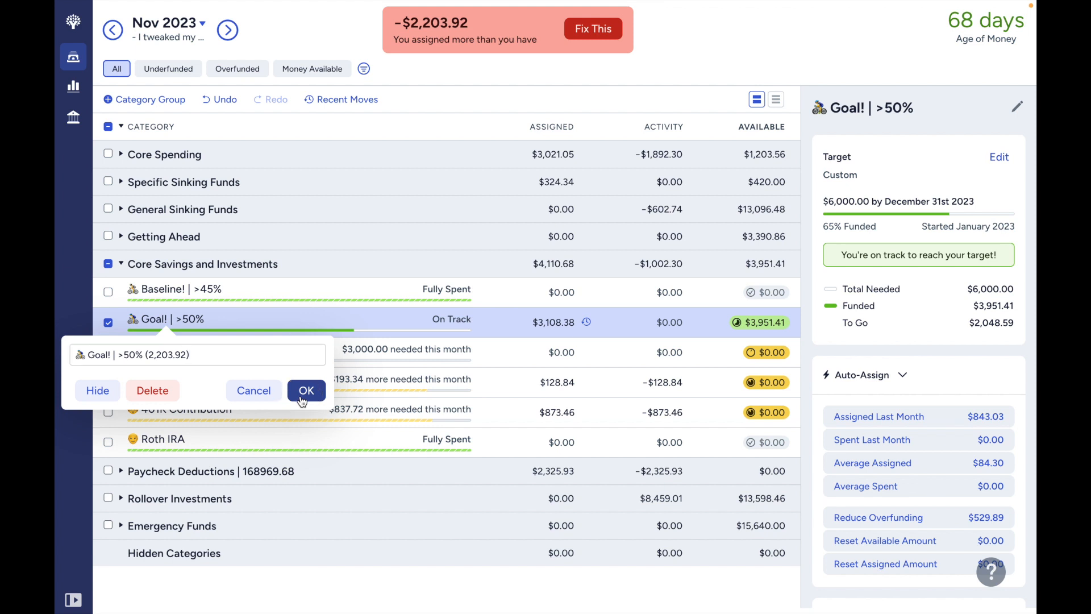
- Clear the assigned amount of the Goal! | >50% (2,203.92) category and set it to $904.46
click(536, 322)
key(BackSpace)
key(Return)
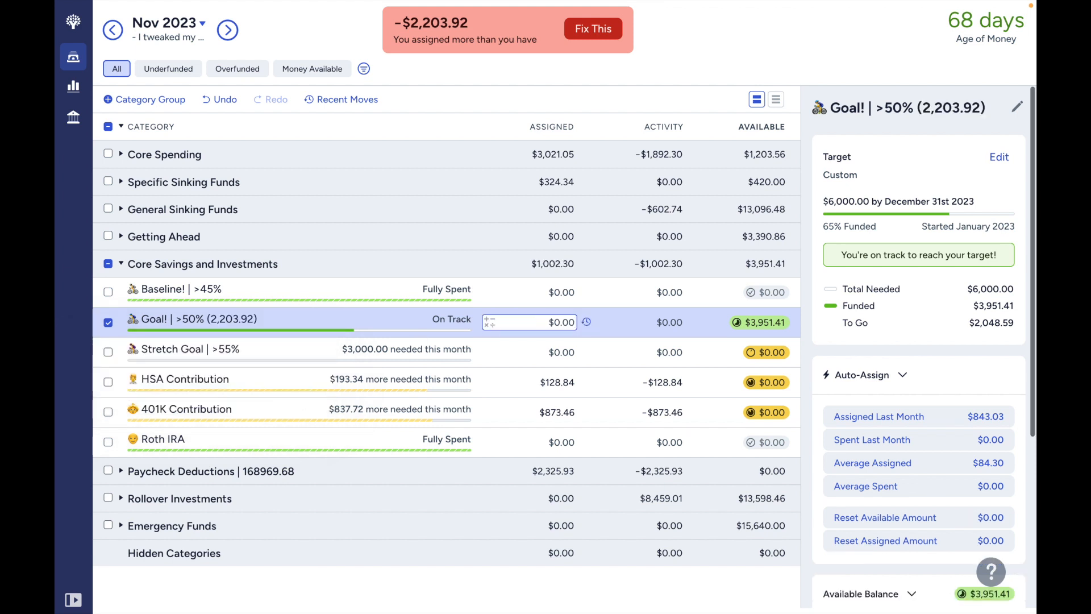
click(571, 322)
text(904)
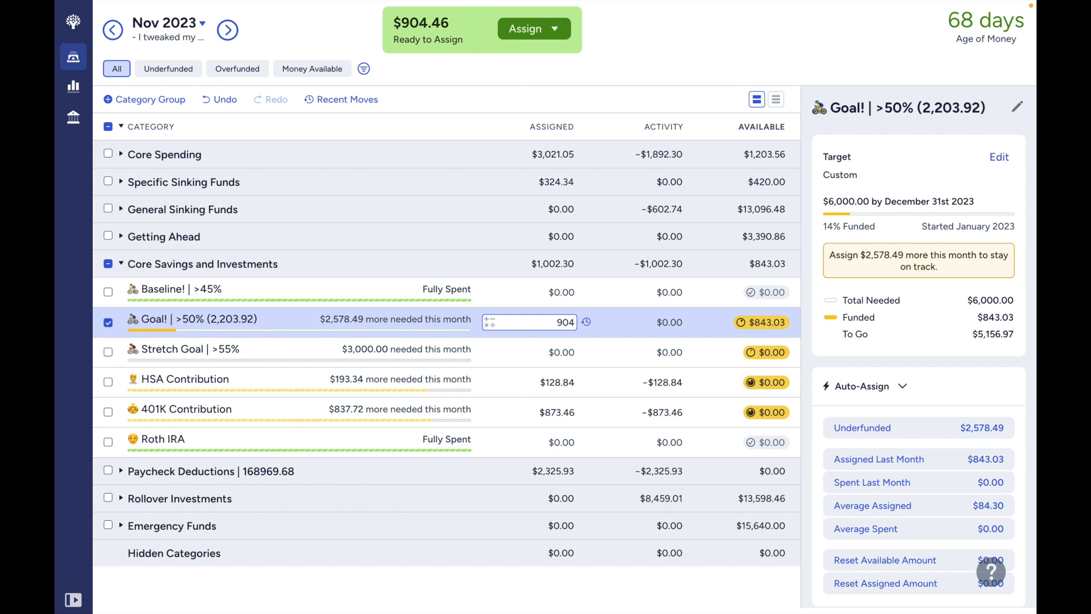
text(.46)
key(Return)
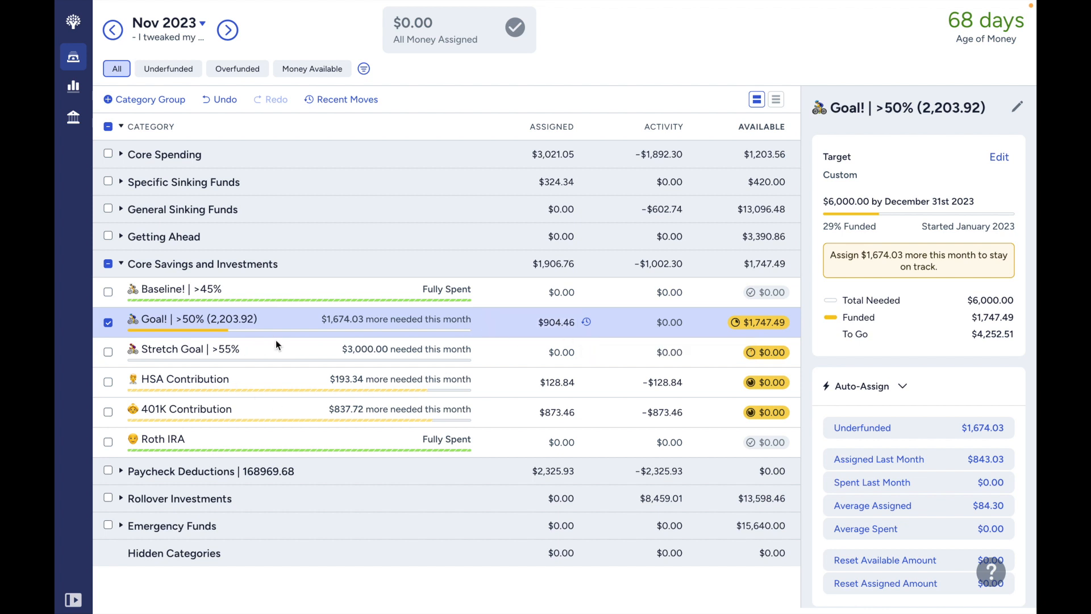
- Switch the expanded group from Core Savings and Investments to Rollover Investments, and review the Cashback and Investment Rollover categories
click(108, 265)
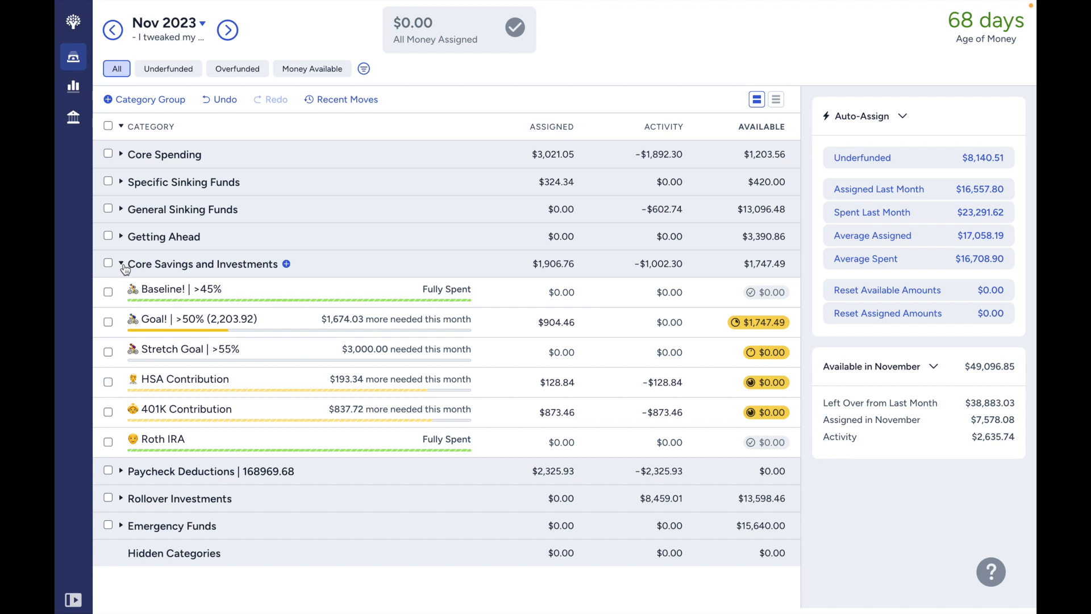
click(121, 265)
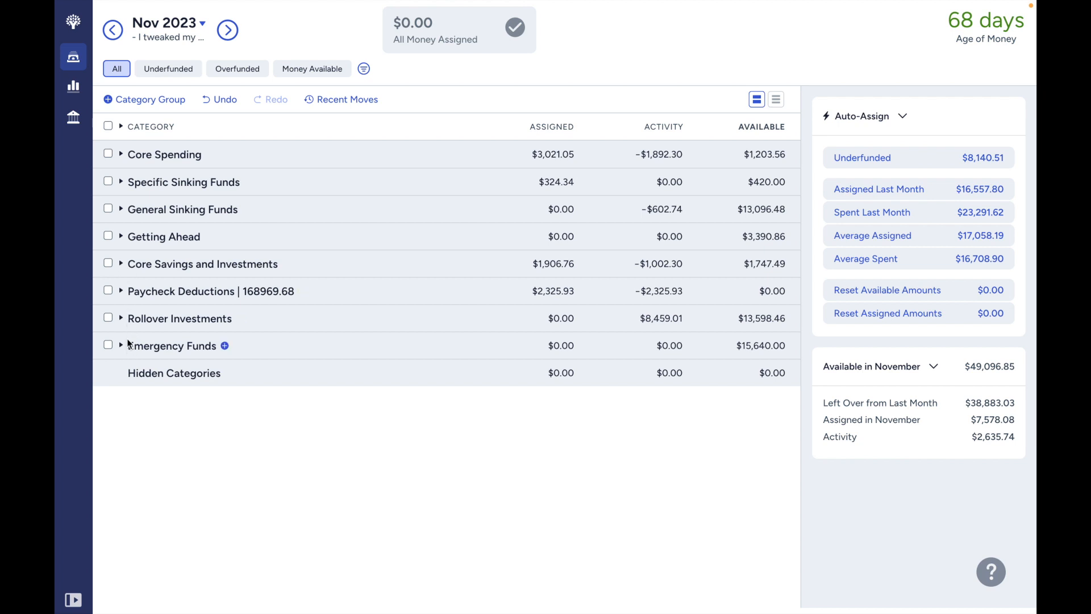
click(122, 319)
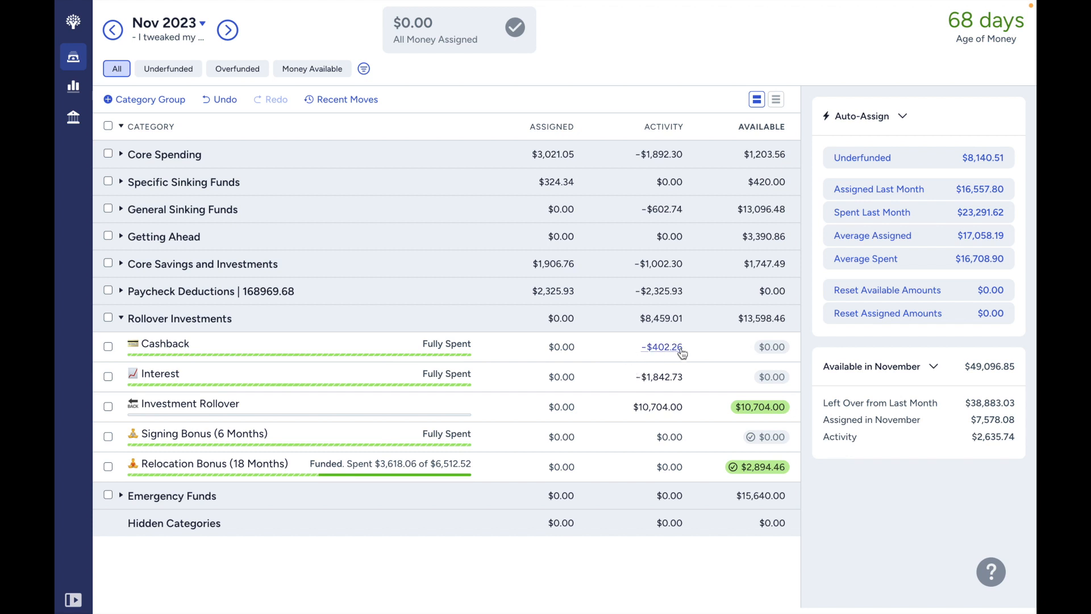
click(543, 347)
click(550, 404)
click(591, 404)
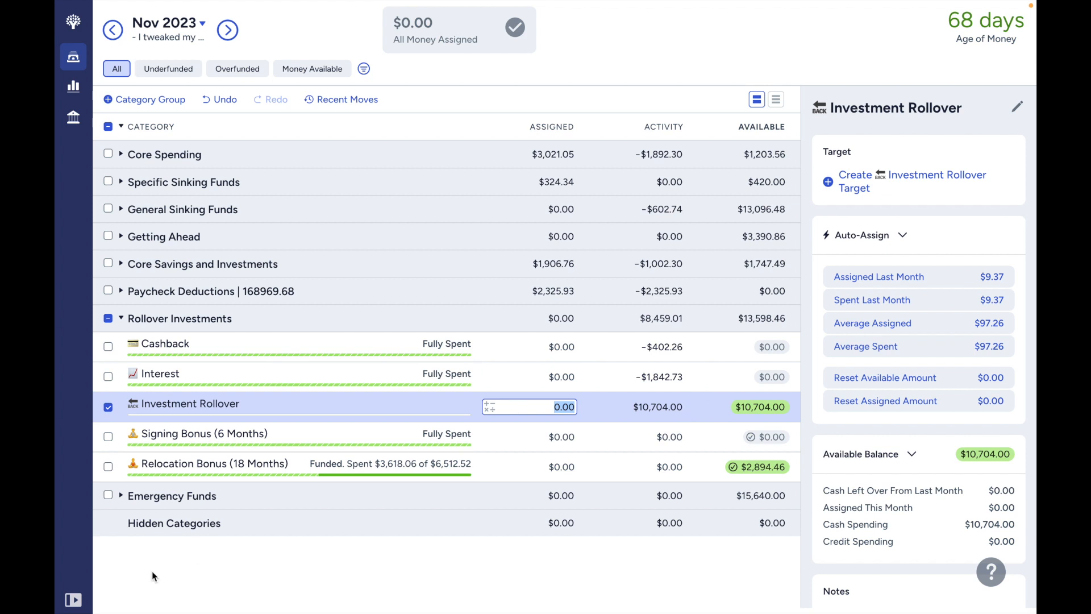
- Expand the Emergency Funds group and compare Emergency Savings | 3600, Relocation Bonus (18 Months) and Investment Rollover
click(121, 497)
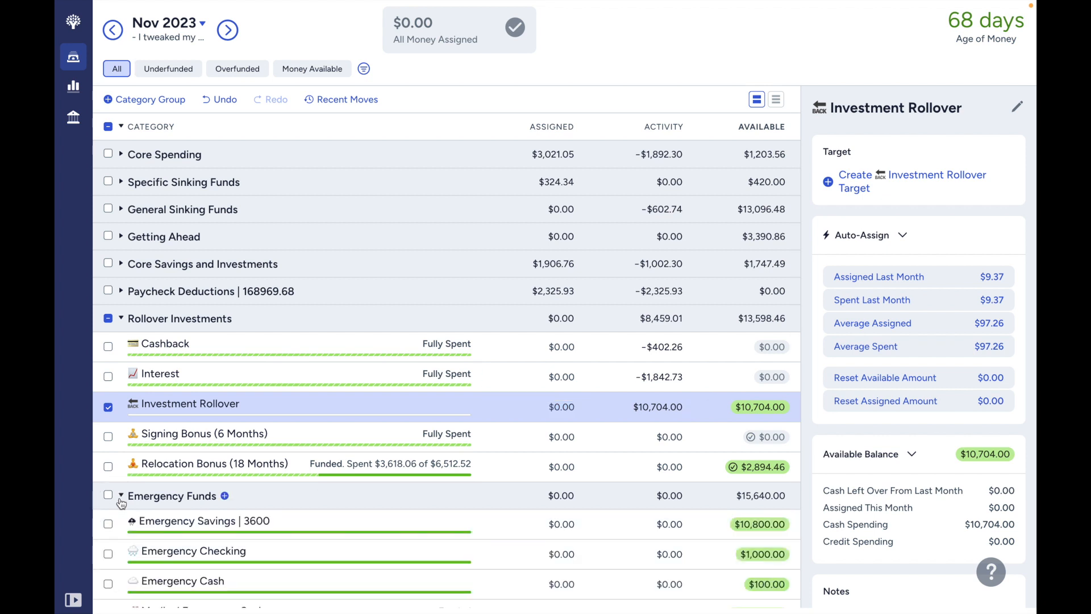
scroll(121, 503, down, 1)
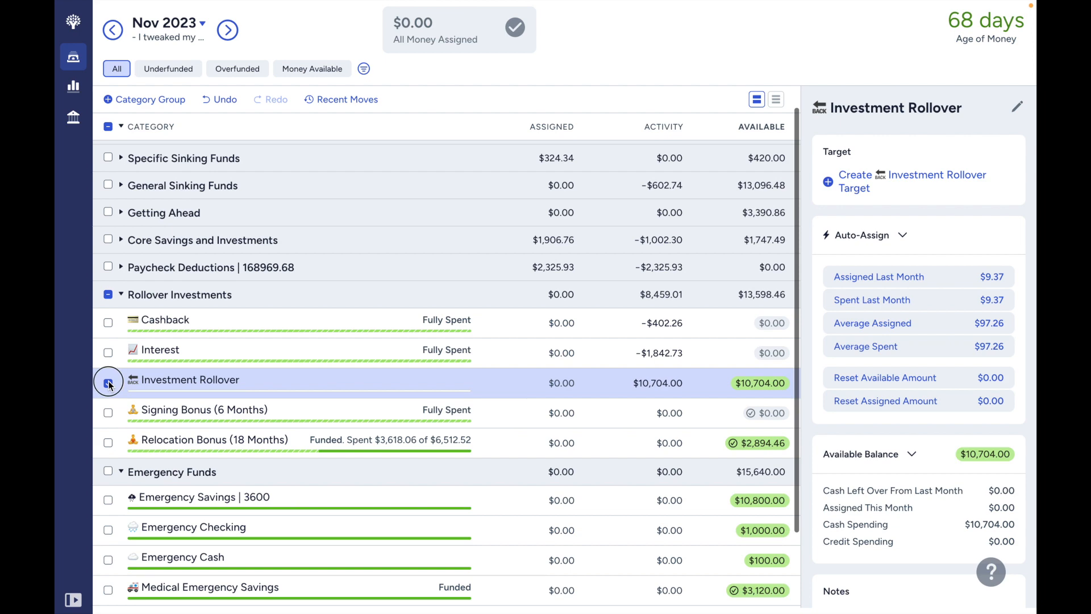
click(108, 383)
scroll(136, 475, down, 3)
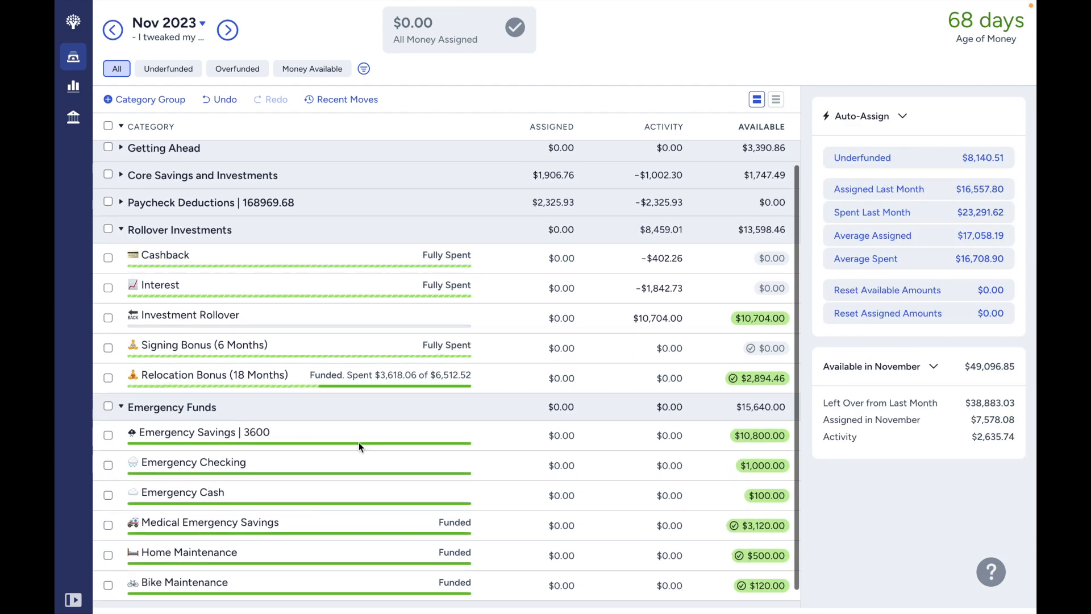
click(339, 425)
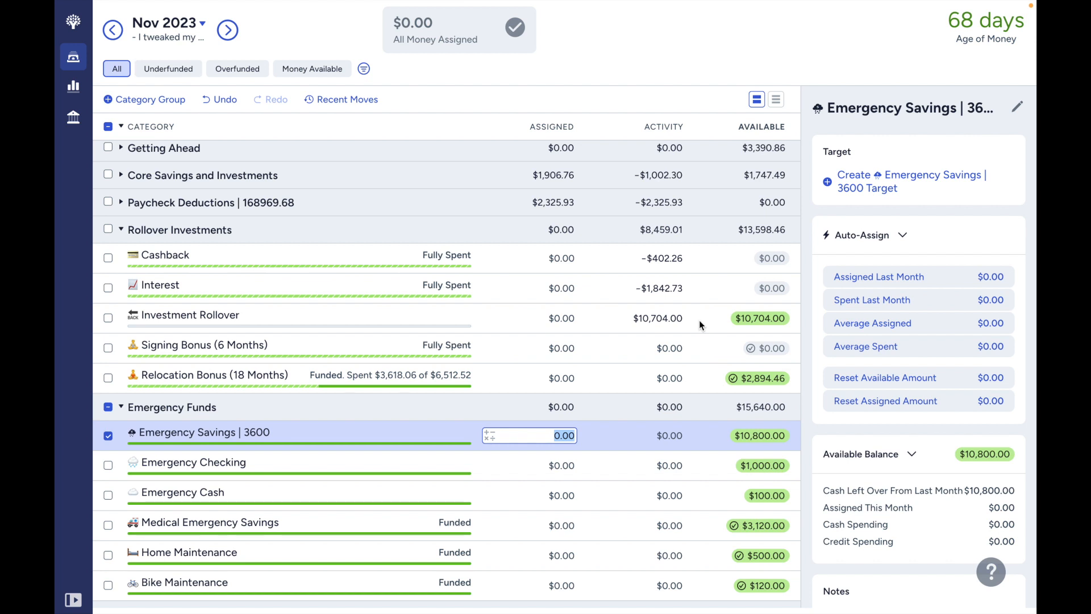
click(689, 376)
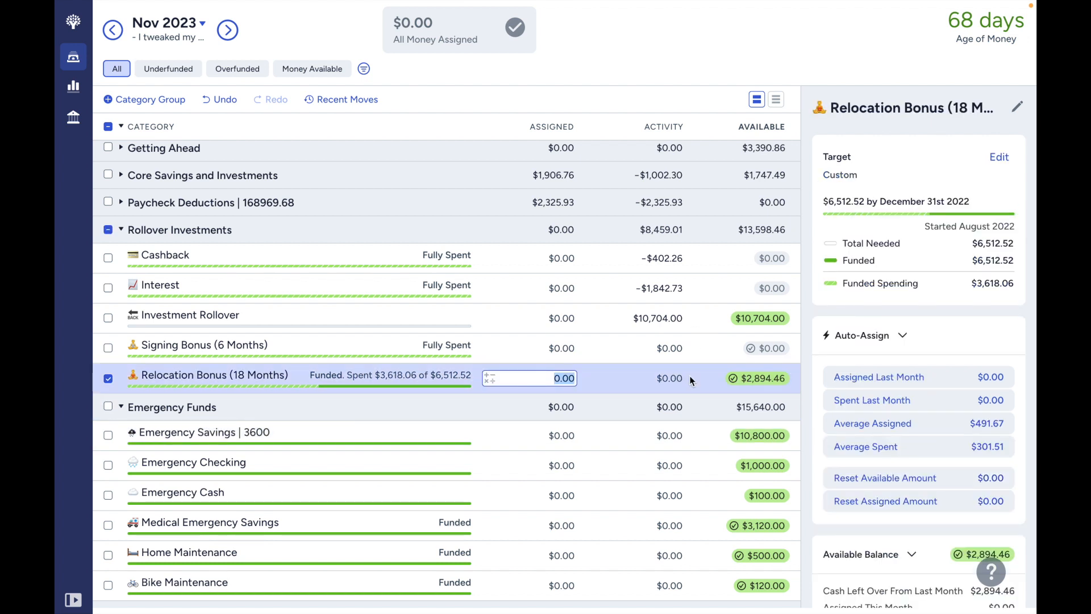
click(704, 318)
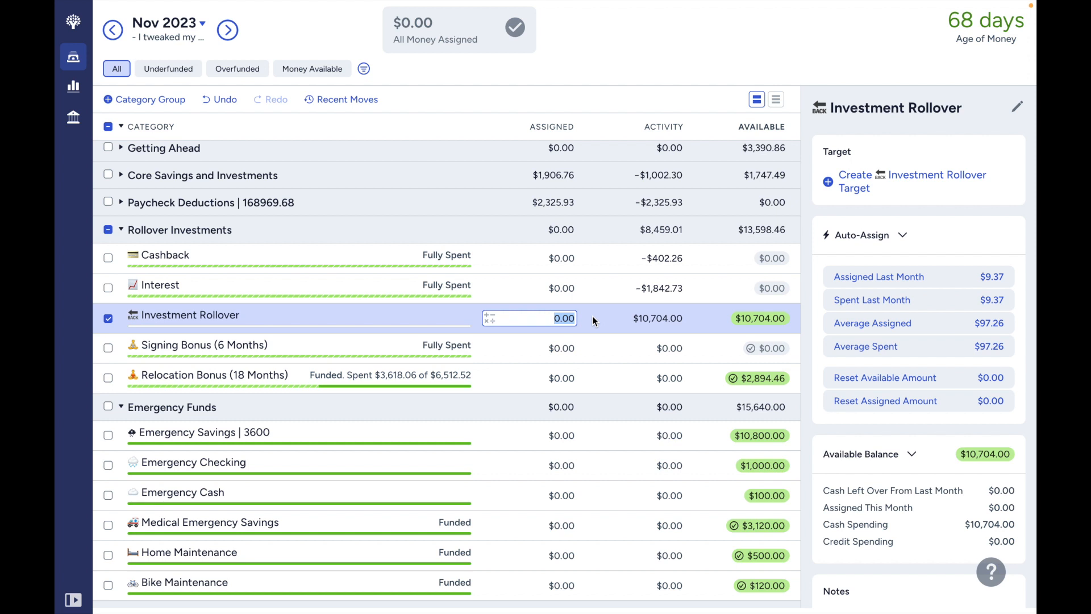
- Try to move $90 from Relocation Bonus (18 Months) to Investment Rollover, and undo the move
click(776, 386)
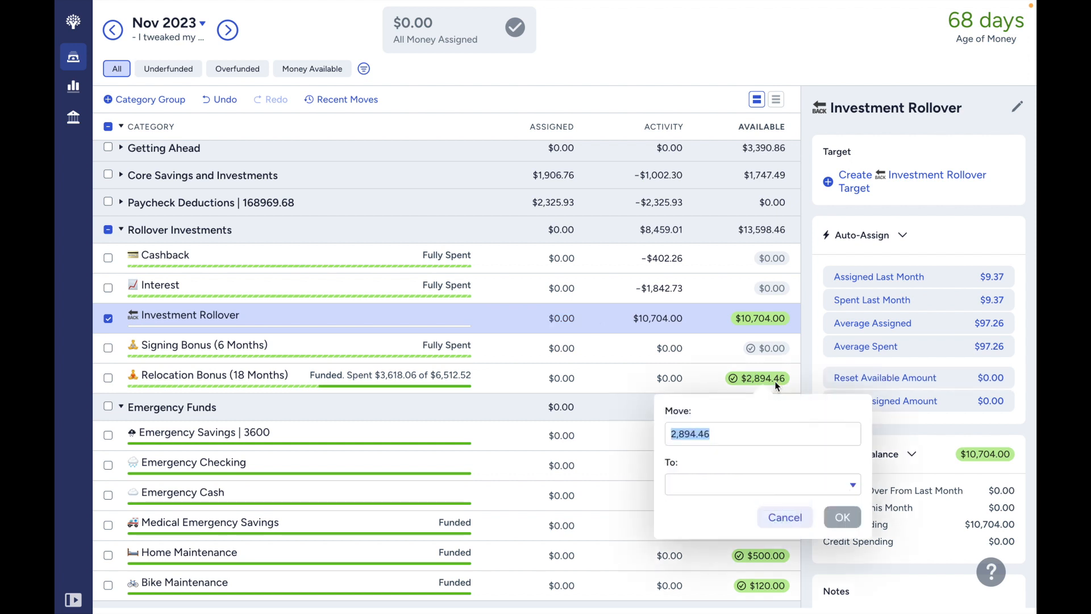
key(BackSpace)
text(30)
click(726, 477)
text(inves)
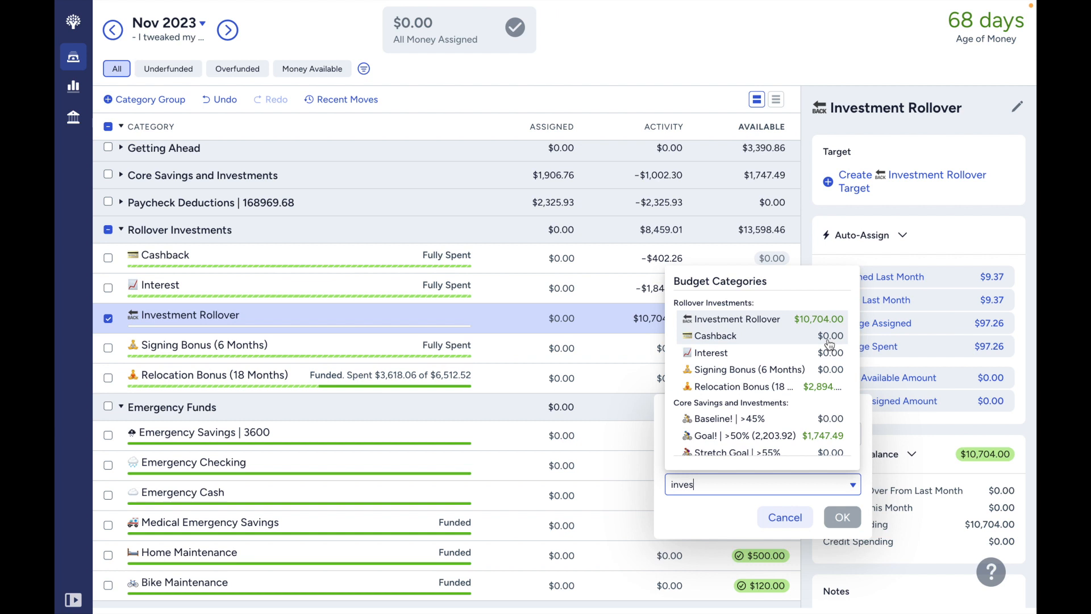
click(829, 320)
click(843, 517)
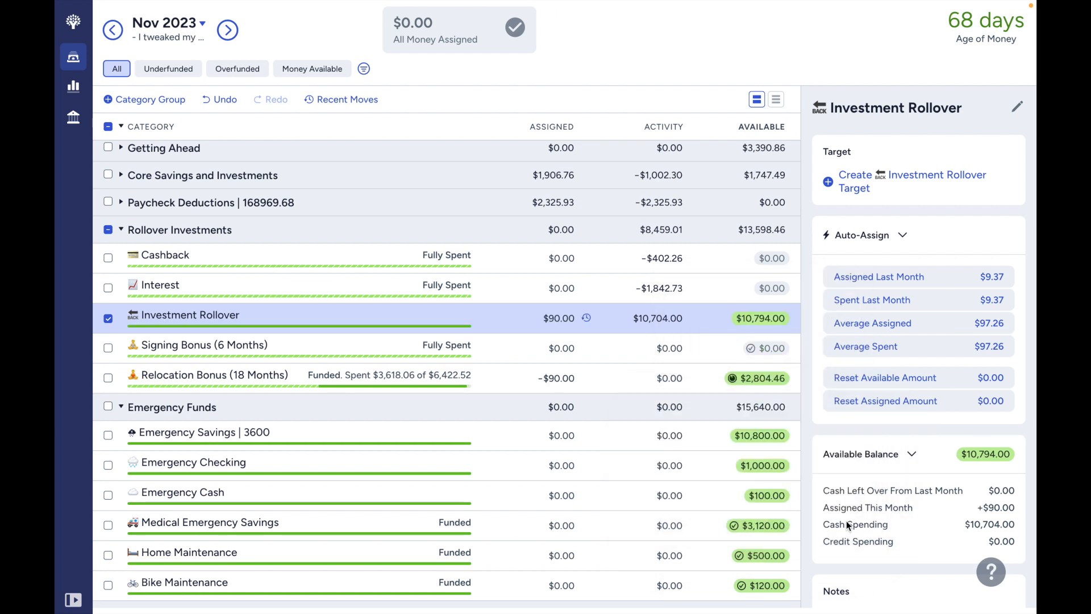
click(226, 102)
- Move $96 from Relocation Bonus (18 Months) to Investment Rollover
click(749, 379)
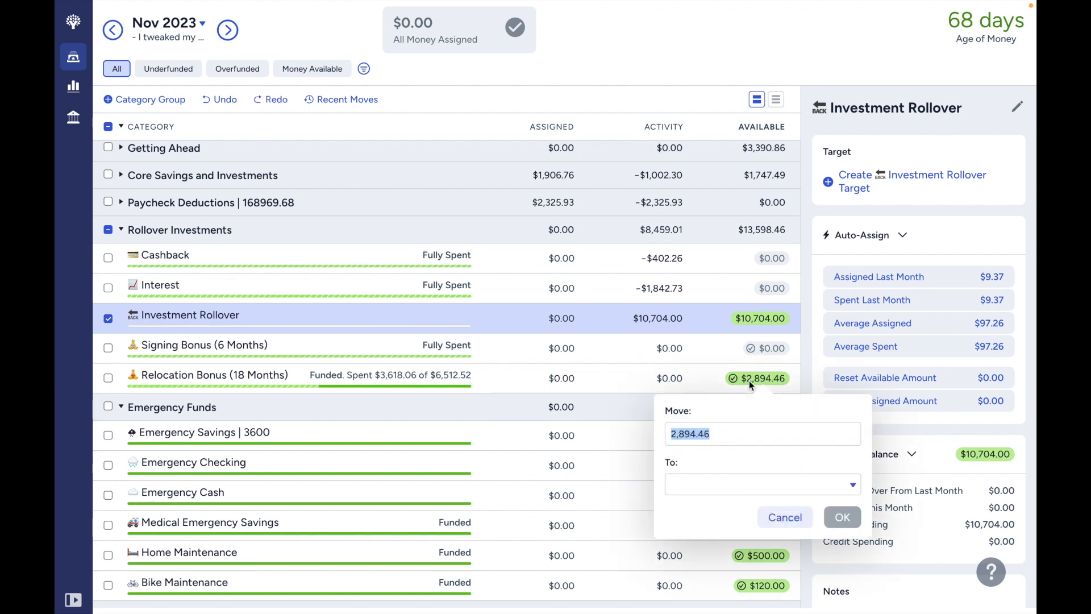
text(96)
click(741, 486)
text(inve)
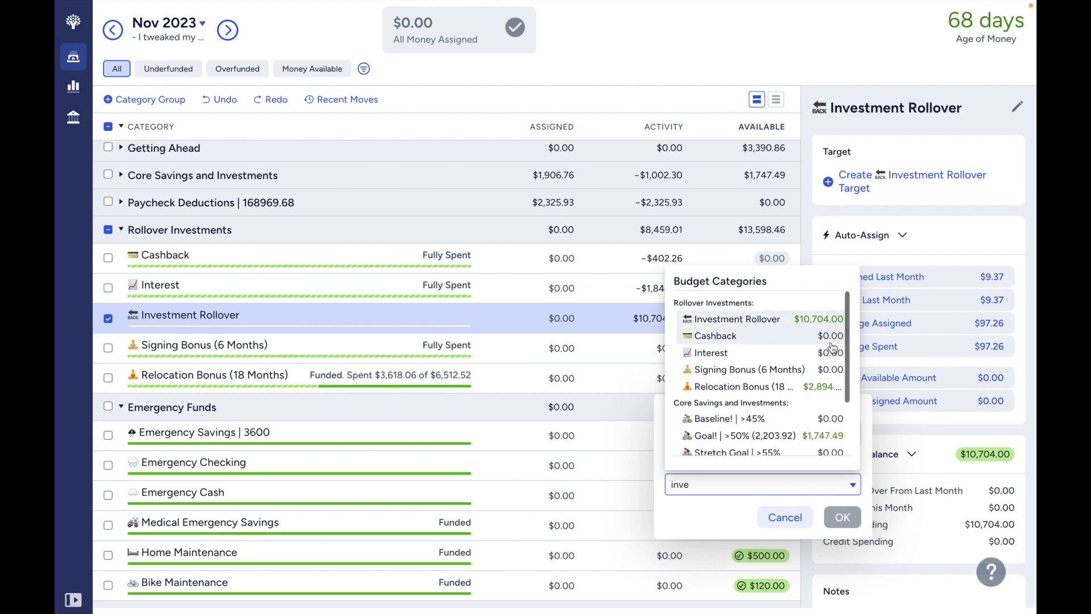
click(818, 319)
click(847, 520)
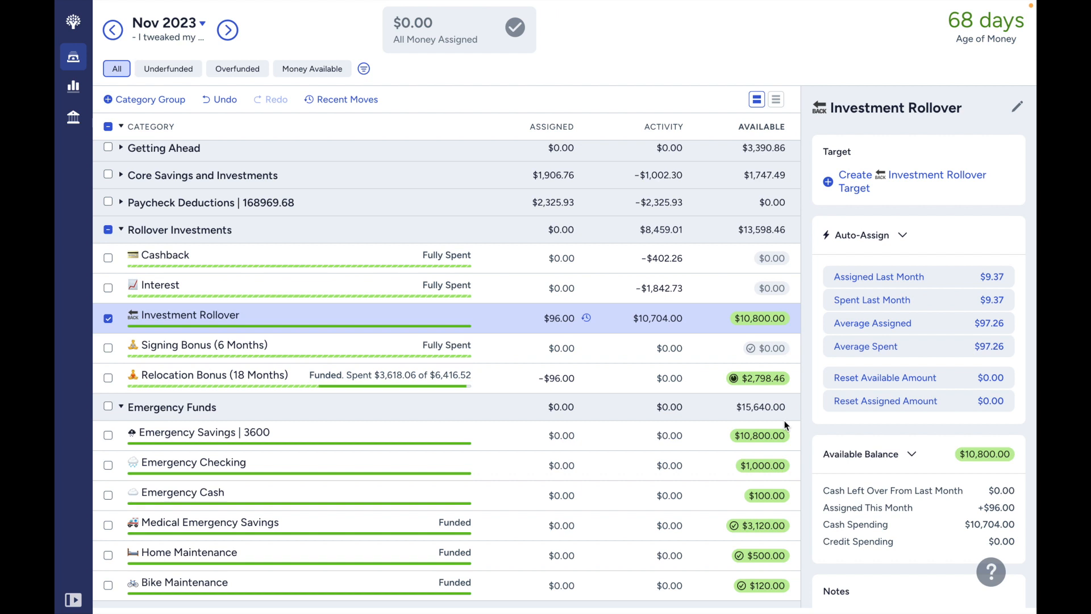
- Select Emergency Savings | 3600 alongside Investment Rollover to review both together, and clear the selection
click(98, 435)
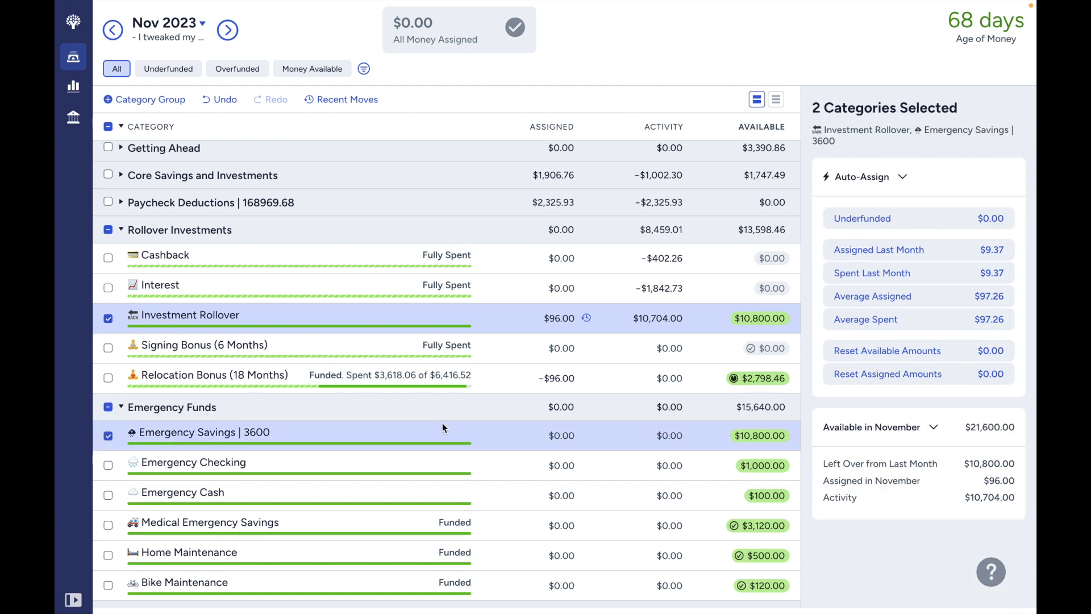
click(108, 407)
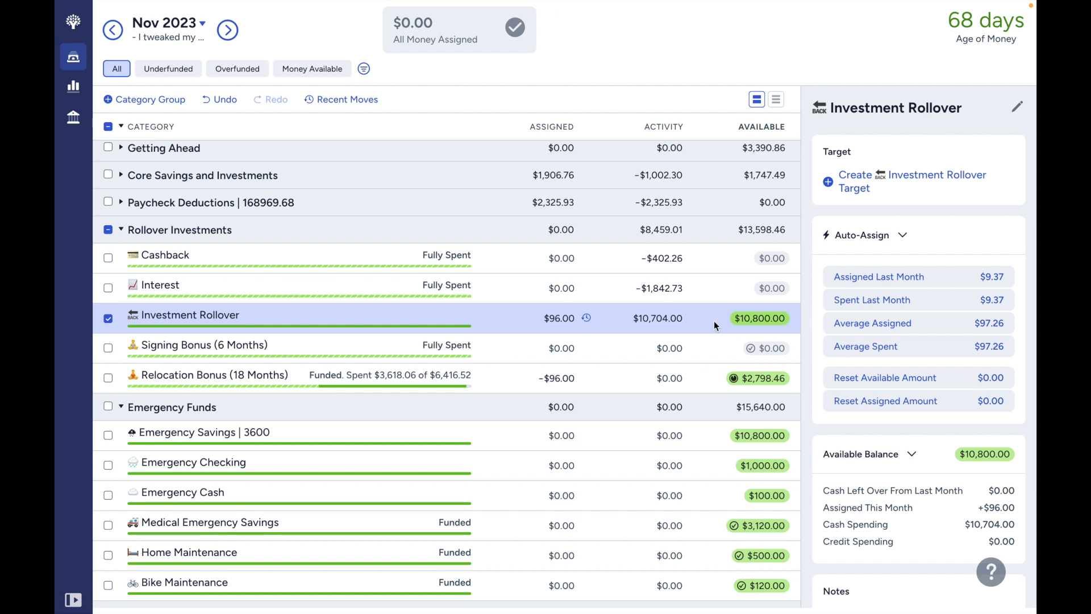
scroll(681, 406, down, 1)
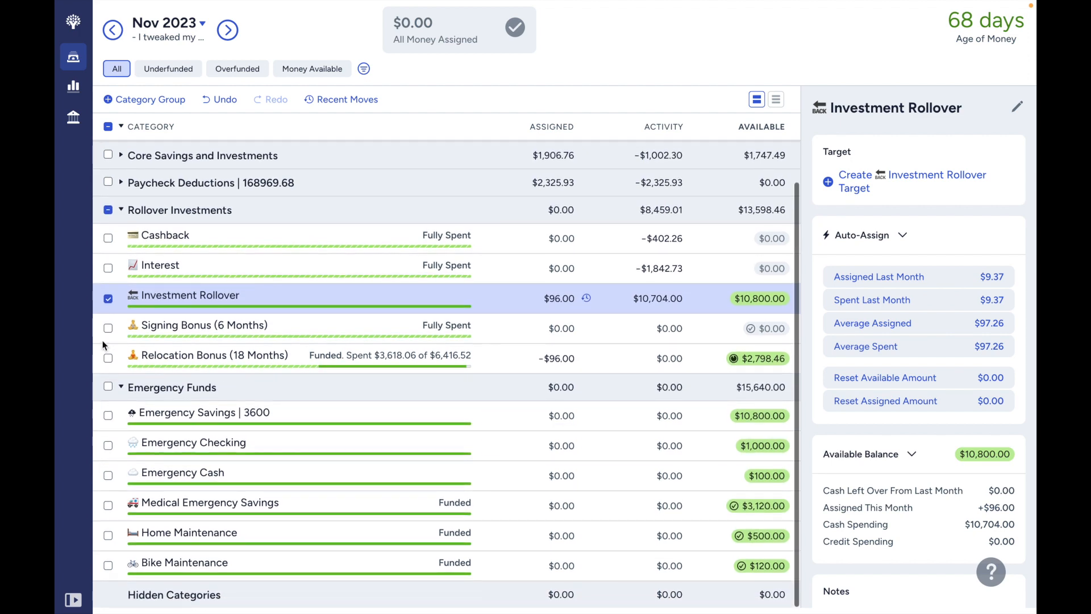
click(108, 298)
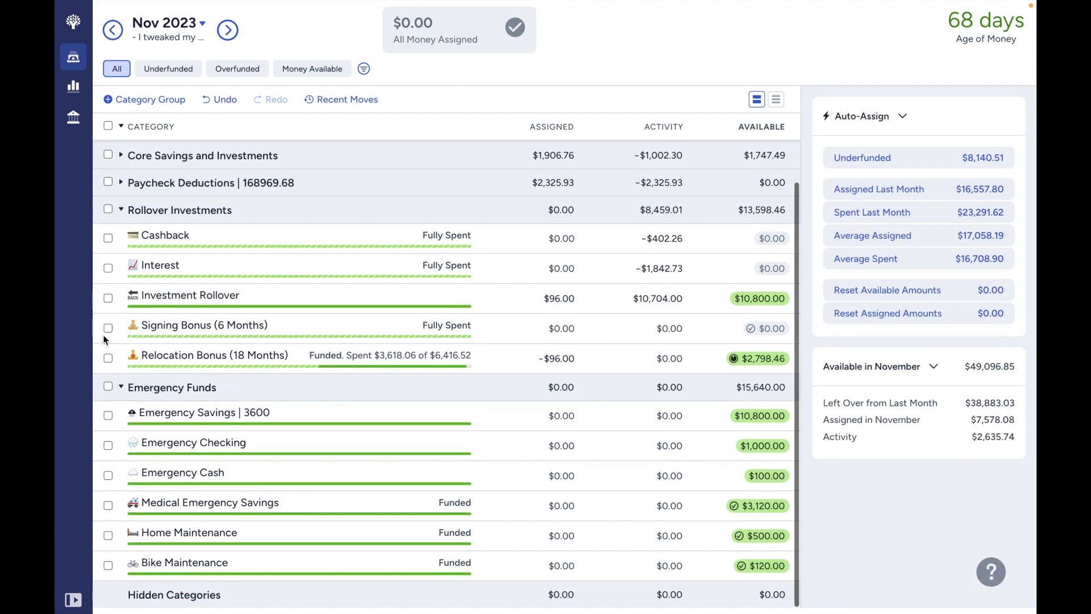
- Collapse Emergency Funds and Rollover Investments, and look briefly into Paycheck Deductions, Core Savings and Investments, and Getting Ahead, leaving them collapsed
click(121, 388)
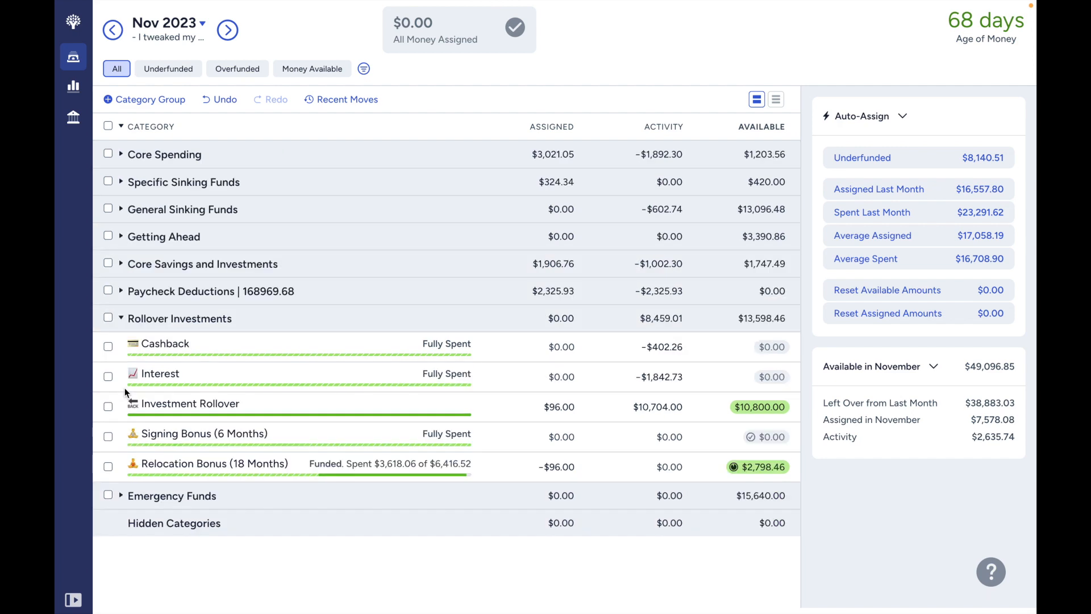
click(121, 318)
click(121, 291)
click(122, 292)
click(121, 263)
click(121, 264)
click(121, 237)
click(121, 236)
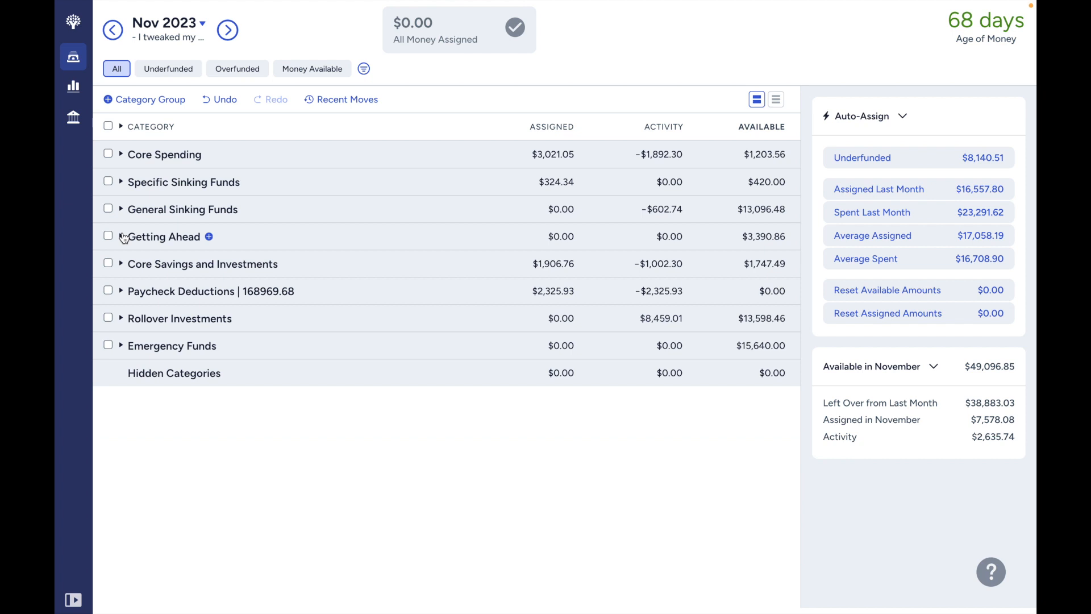
- Expand the General Sinking Funds and Specific Sinking Funds groups, and review the notes of the Lifelong Learner category
click(122, 209)
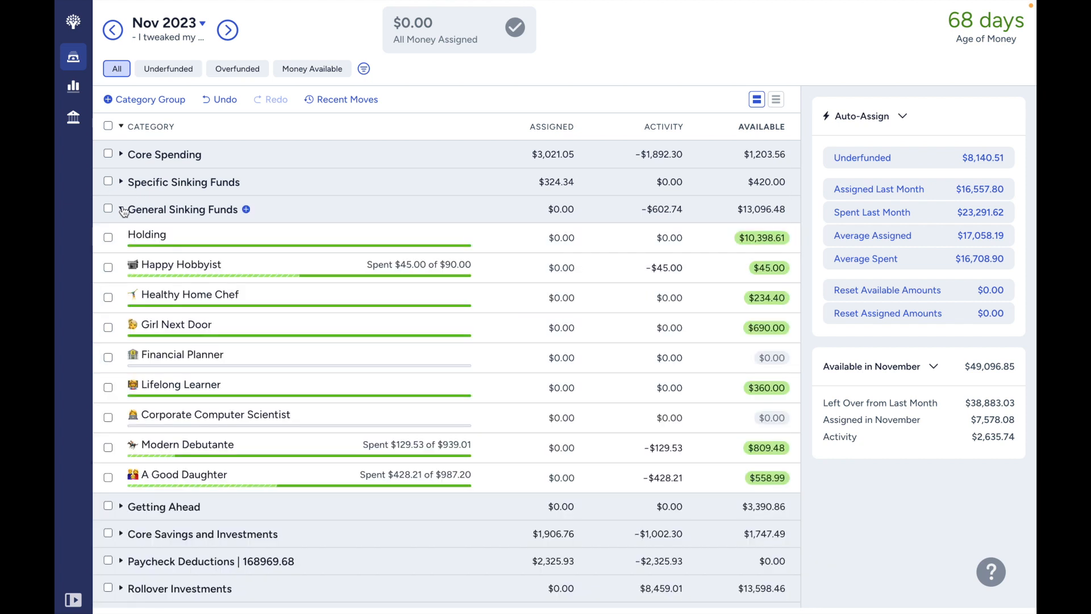
click(121, 182)
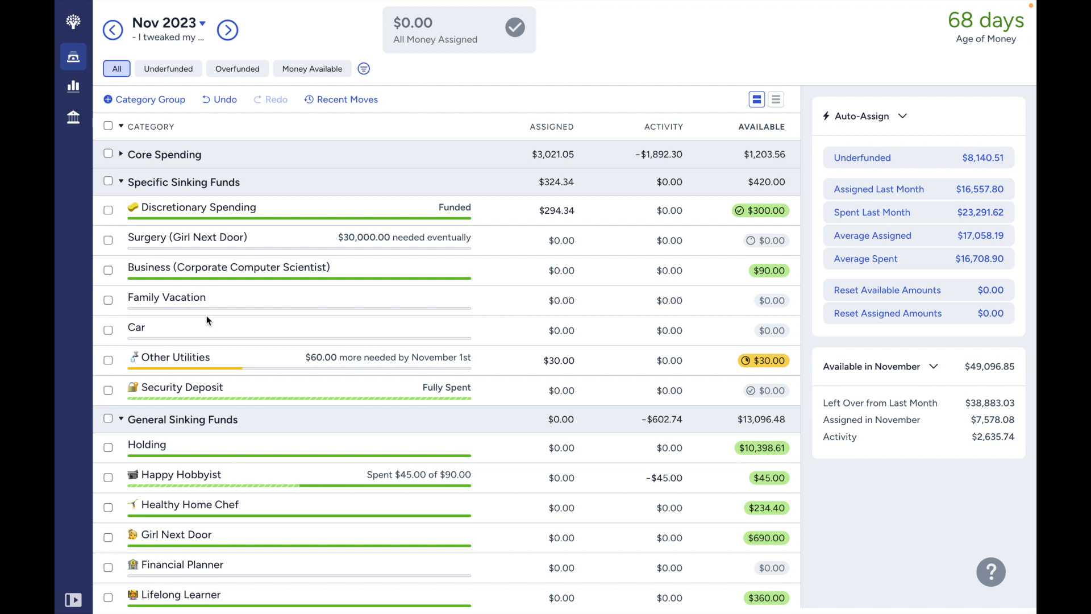
scroll(206, 315, down, 3)
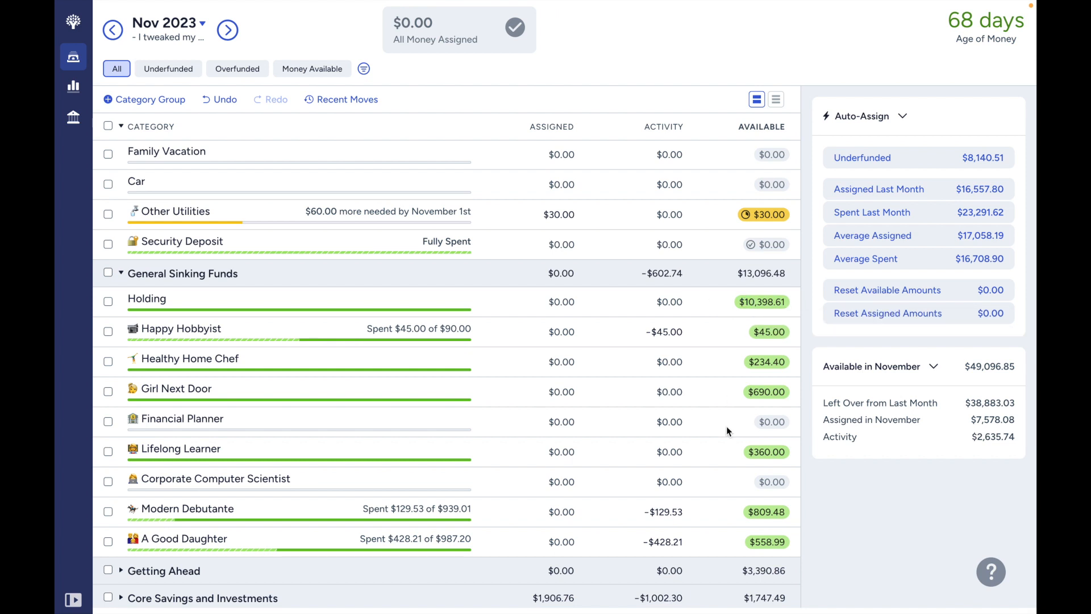
click(727, 458)
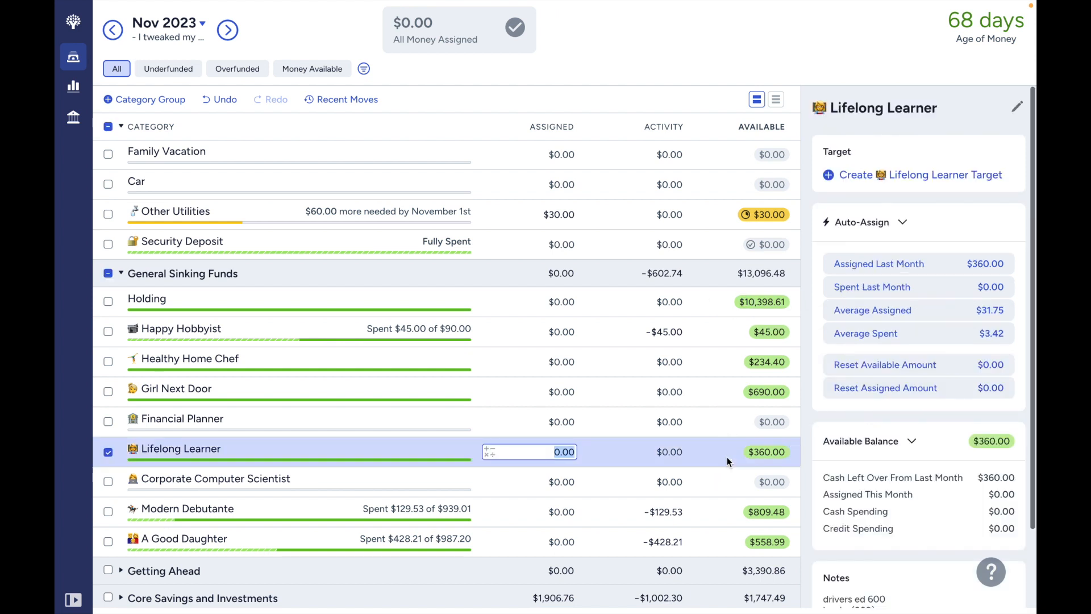
scroll(900, 526, down, 2)
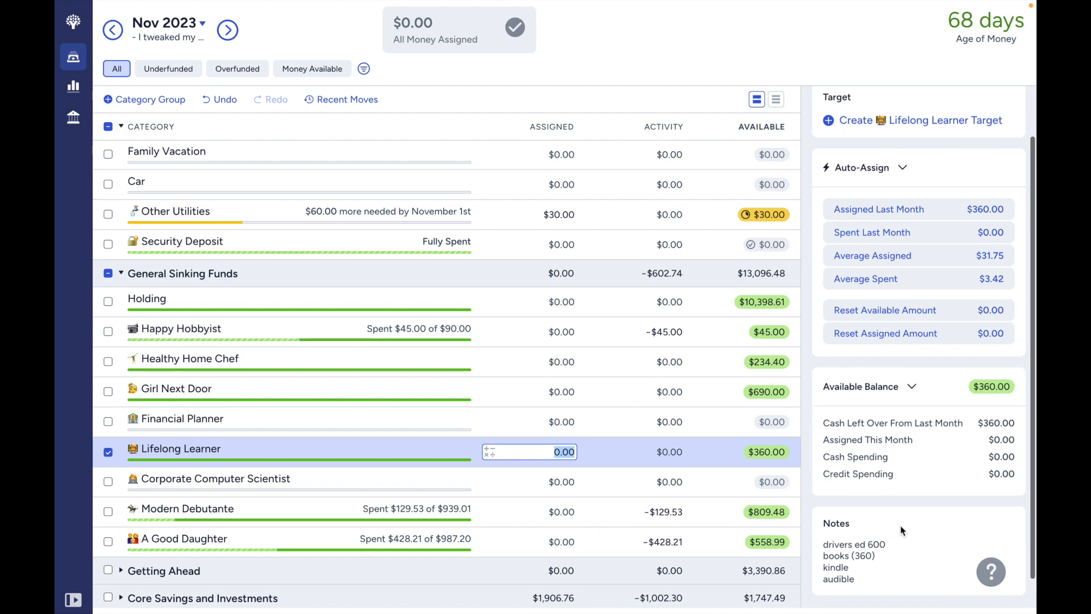
- Replace the bracketed amount after books in the Lifelong Learner notes with "kindle + audible"
click(878, 552)
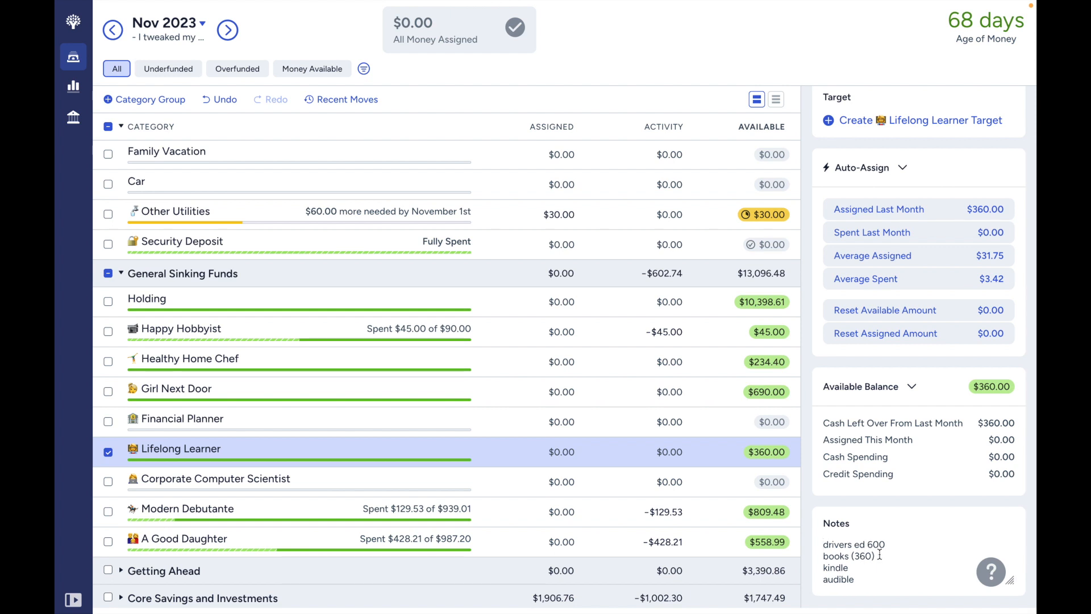
drag(880, 554, 851, 559)
click(858, 558)
click(848, 559)
drag(860, 571, 812, 570)
click(873, 556)
key(BackSpace)
key(BackSpace)
key(BackSpace)
text(kindle +)
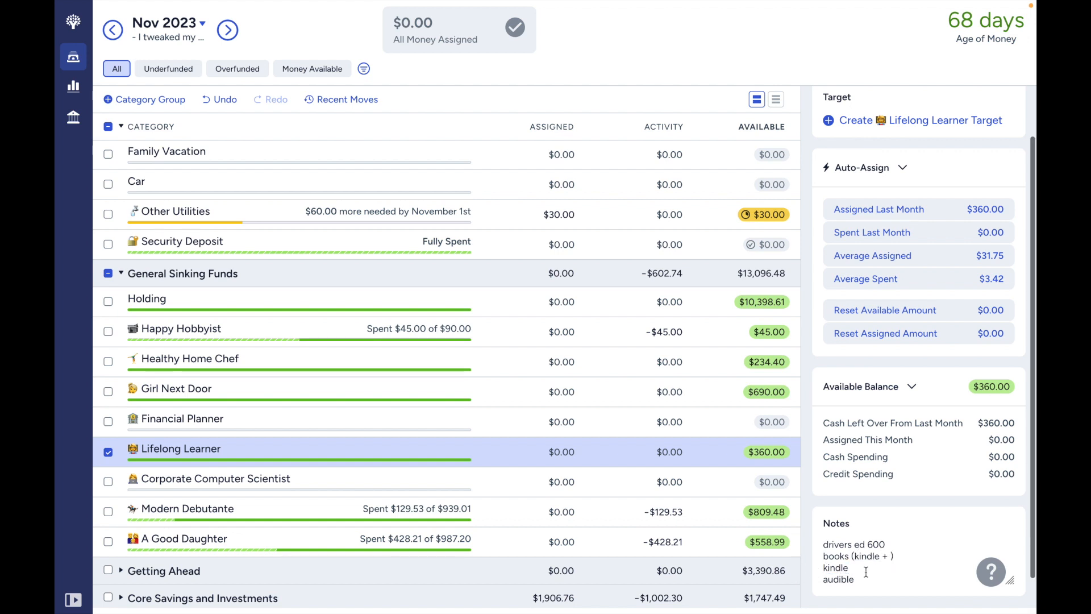
drag(852, 580, 814, 580)
click(890, 556)
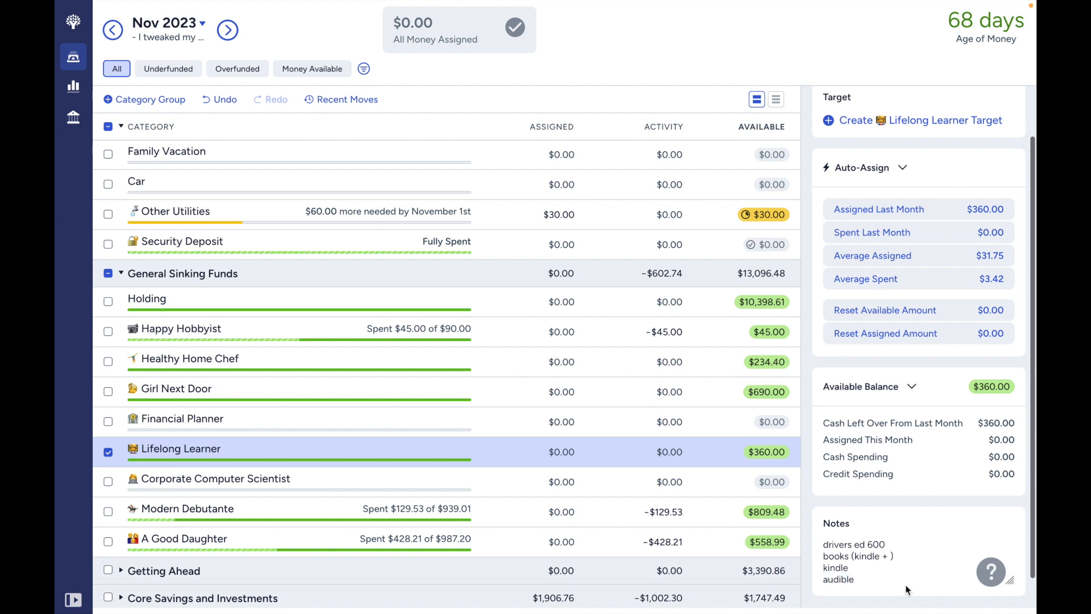
- Remove the separate kindle and audible lines from the Lifelong Learner notes and append "- 360" to the books line
click(870, 588)
drag(856, 580, 820, 568)
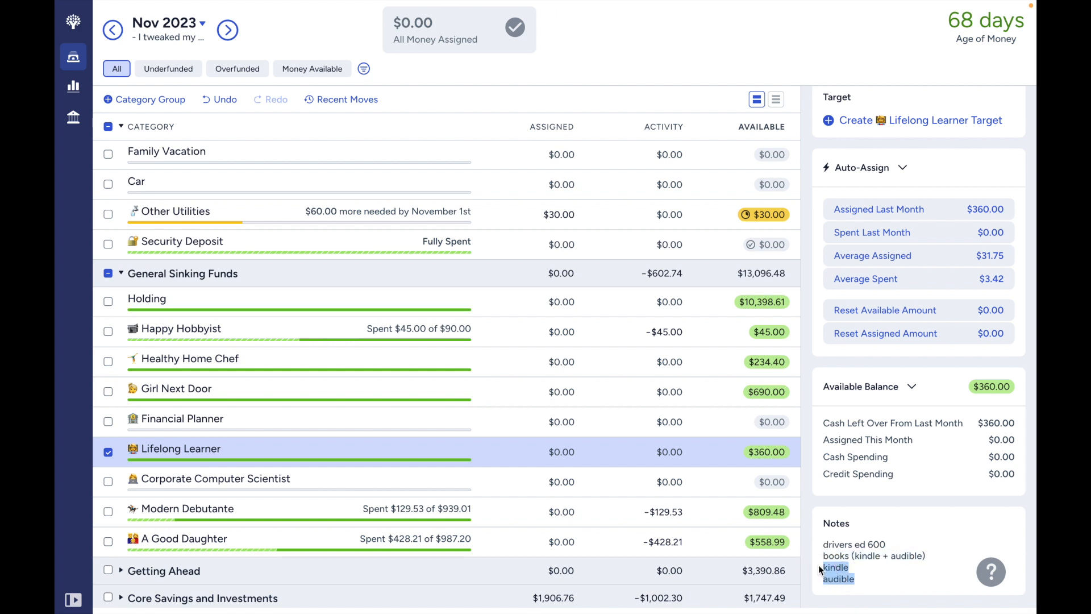
click(884, 580)
key(BackSpace)
key(BackSpace)
key(BackSpace)
key(BackSpace)
key(BackSpace)
key(BackSpace)
key(BackSpace)
key(BackSpace)
key(BackSpace)
key(BackSpace)
key(BackSpace)
key(BackSpace)
key(BackSpace)
key(BackSpace)
key(BackSpace)
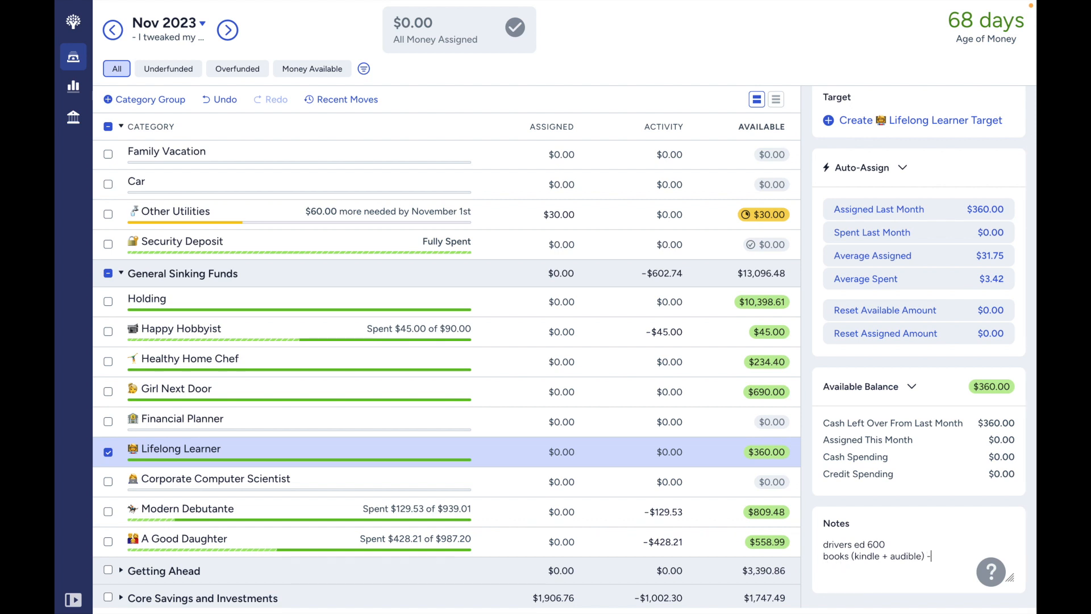
text(360)
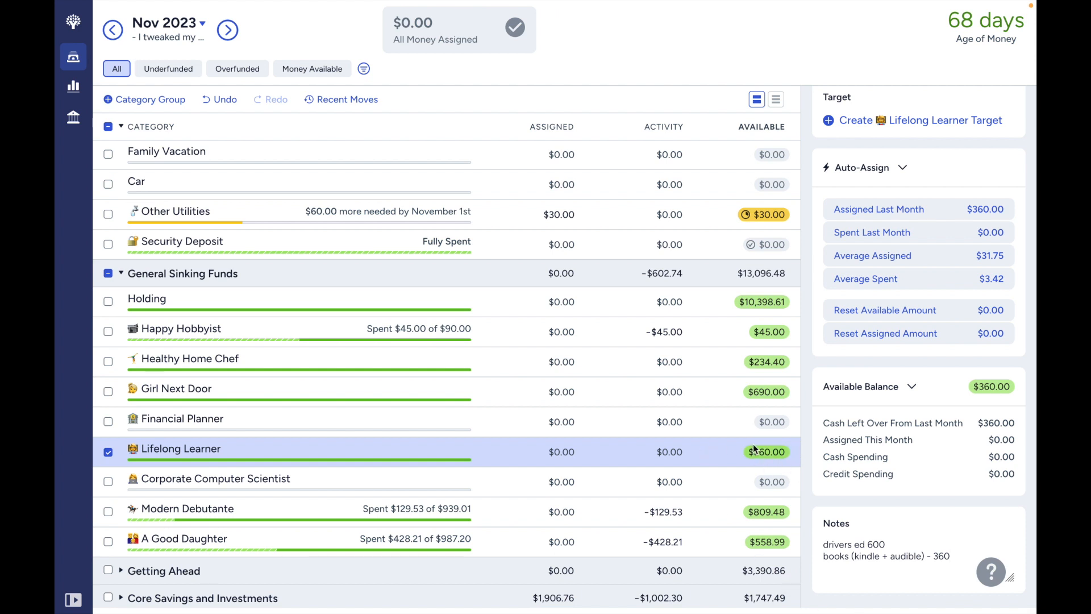
- Assign 1200-360, or $840, to Lifelong Learner for November 2023
click(566, 453)
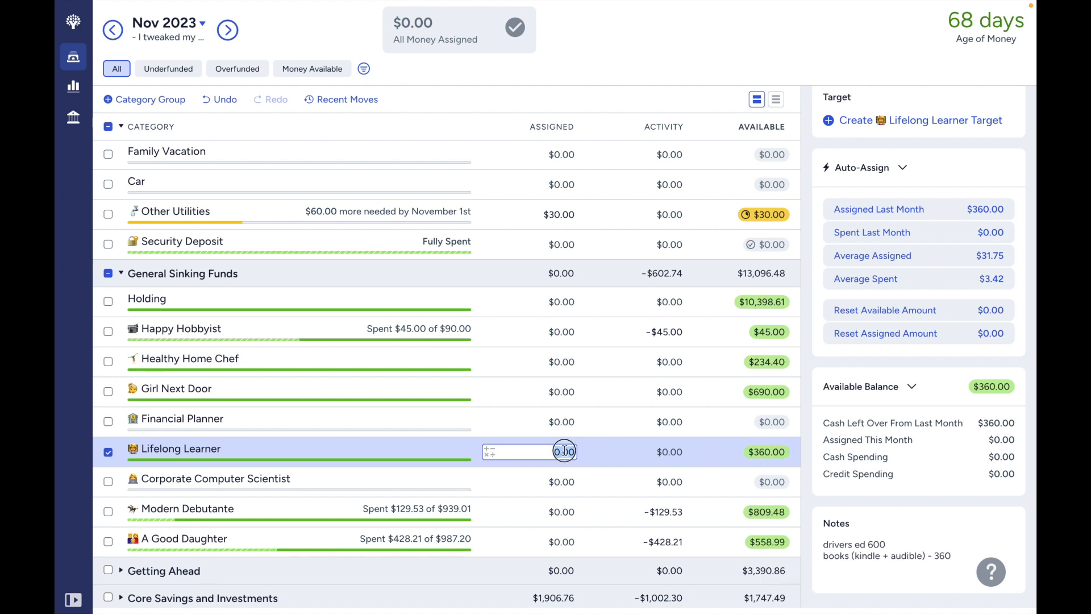
text(1200-360)
key(Return)
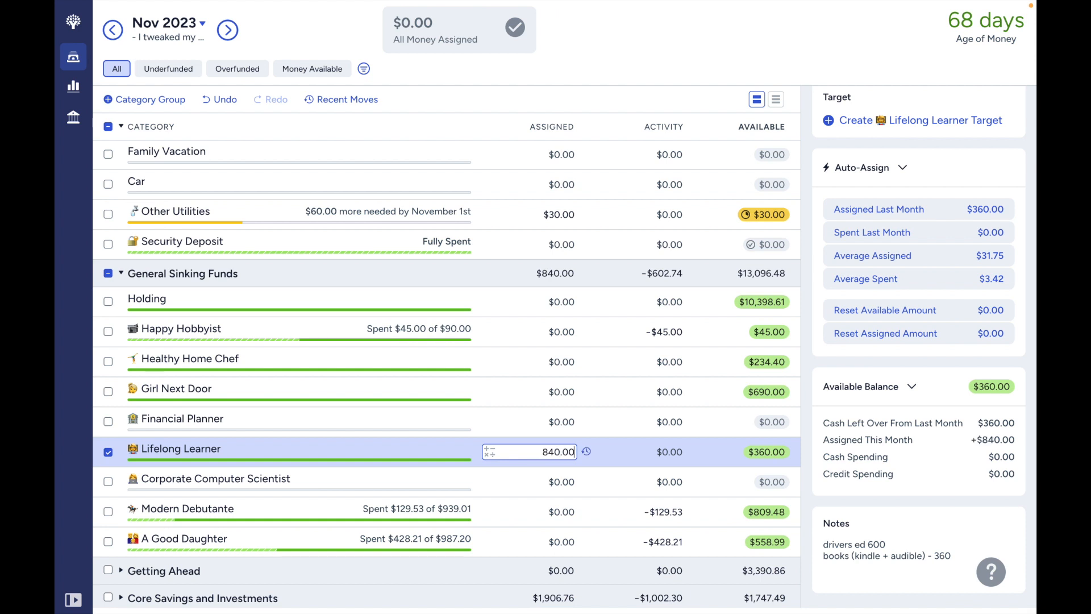
- Change the drivers ed amount in the Lifelong Learner notes to 1200
click(933, 522)
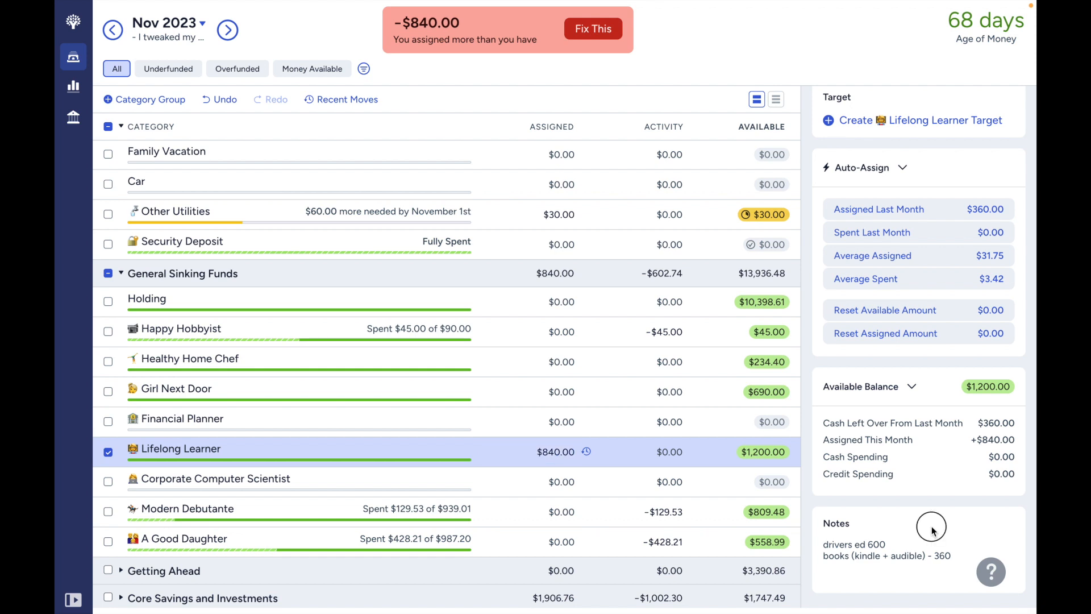
key(BackSpace)
key(BackSpace)
key(BackSpace)
key(BackSpace)
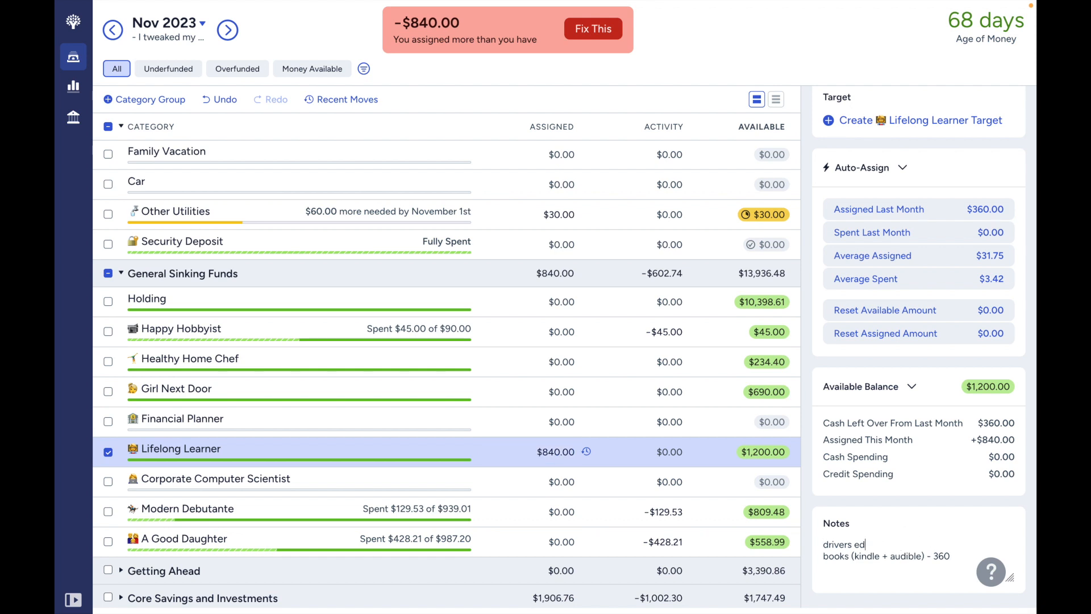
text(1200)
click(706, 469)
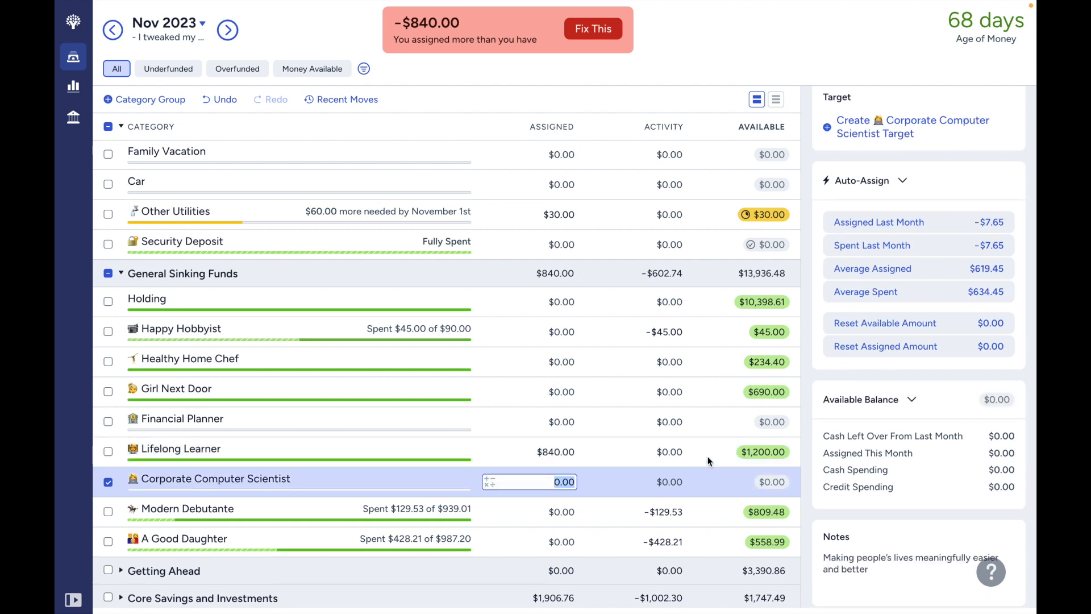
click(712, 459)
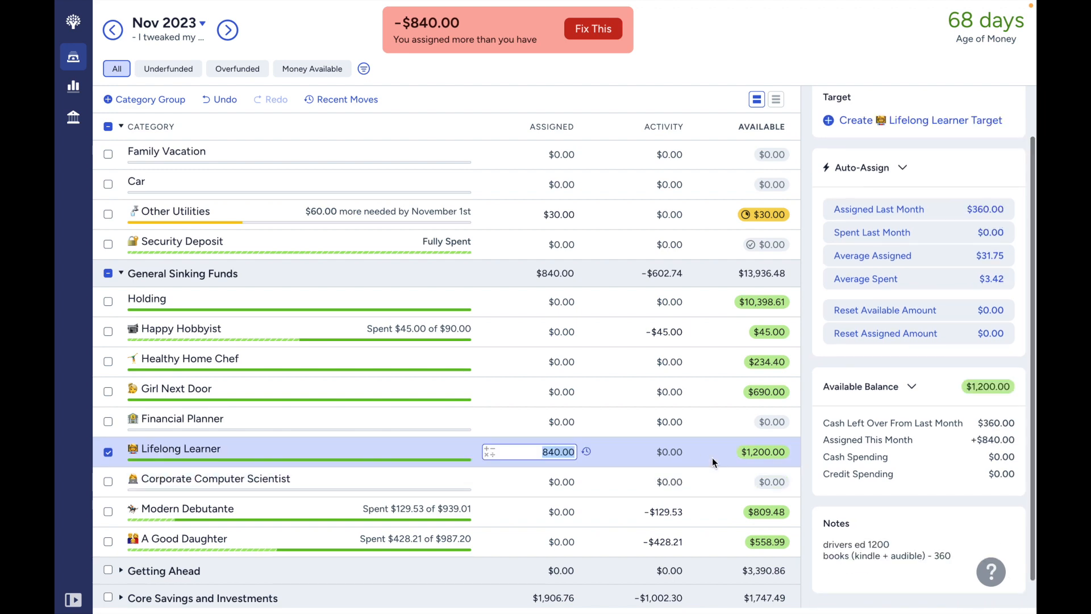
- Try to move $9,000 out of Holding with Holding itself chosen as the destination
scroll(713, 460, up, 3)
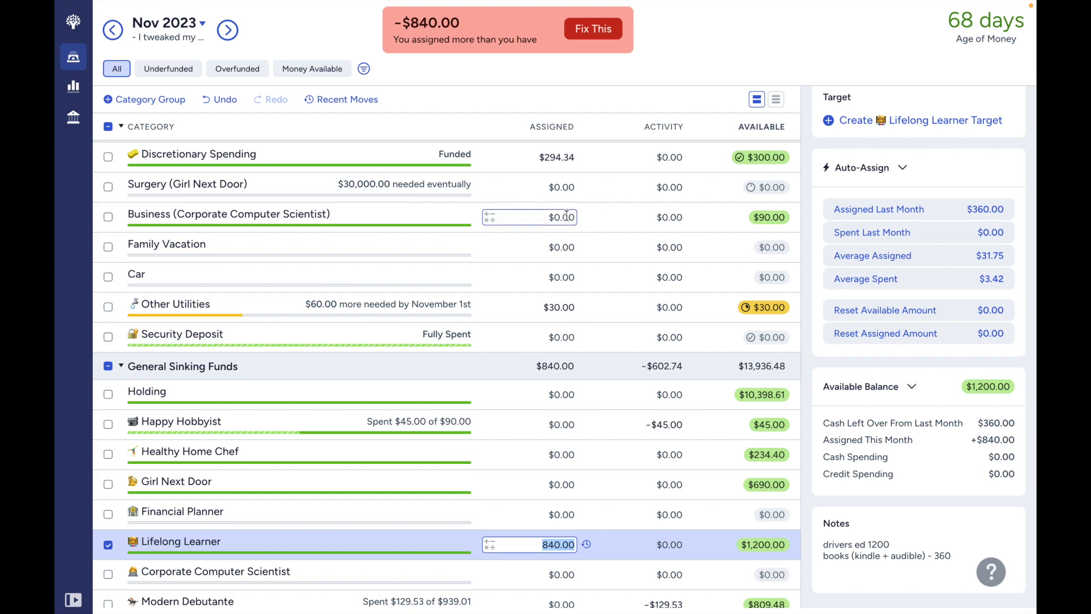
click(565, 188)
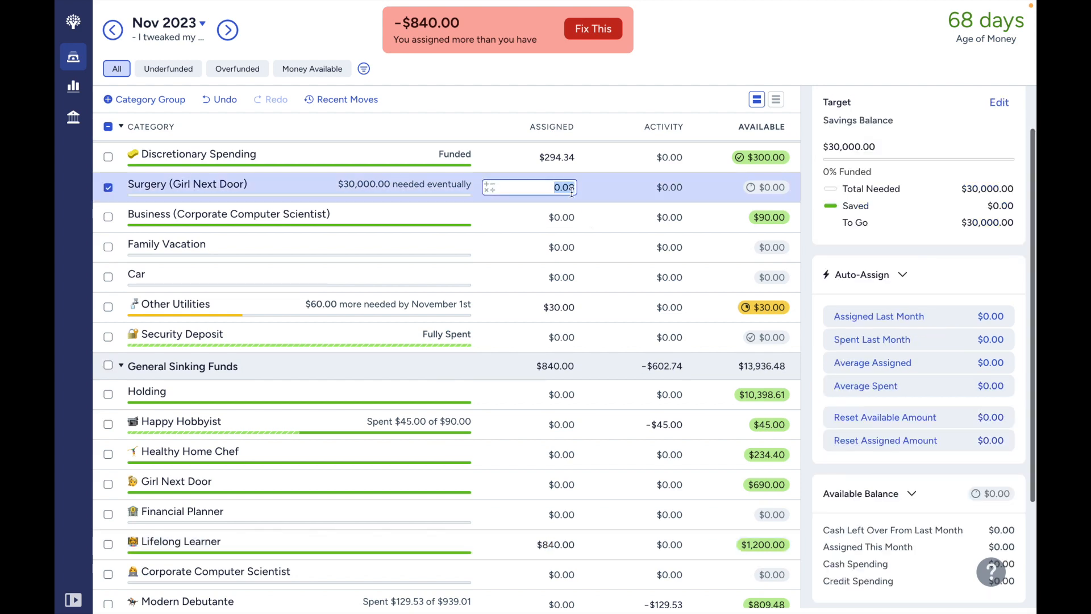
scroll(642, 217, up, 1)
scroll(642, 220, up, 1)
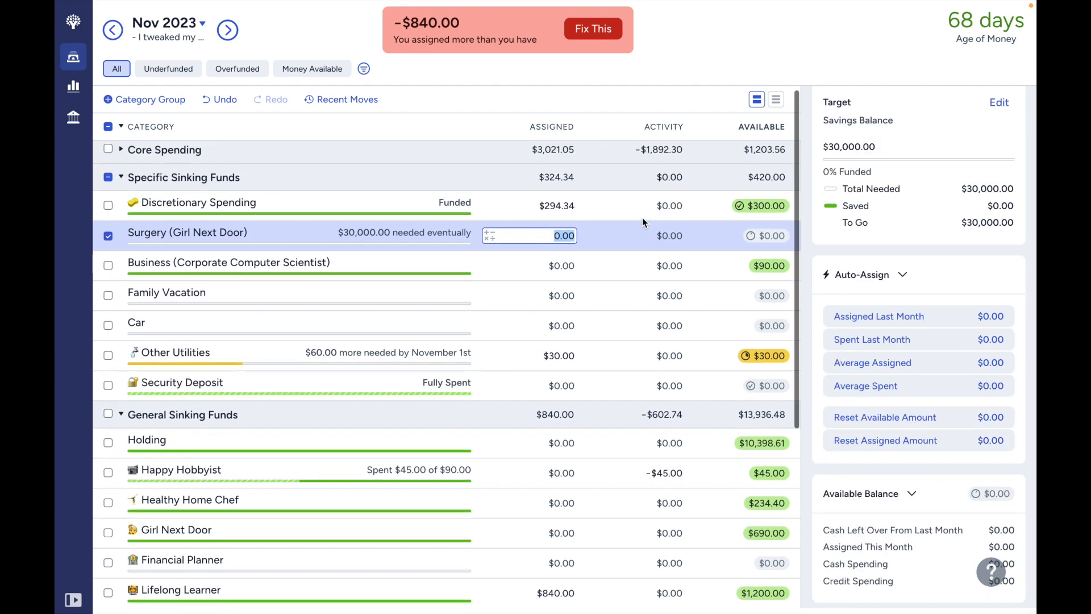
click(758, 447)
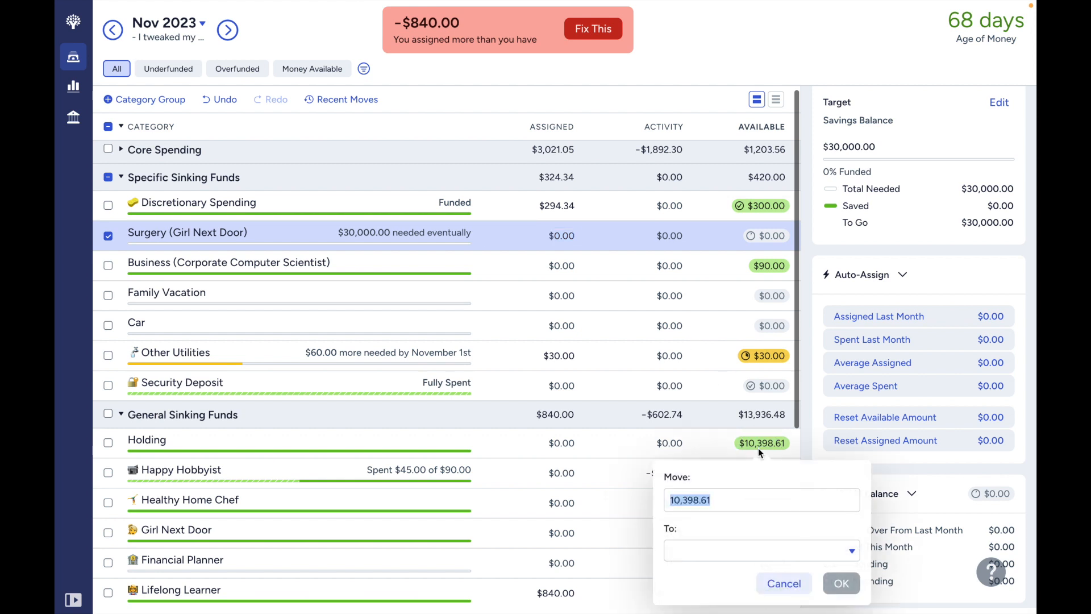
text(9)
key(BackSpace)
text(9000)
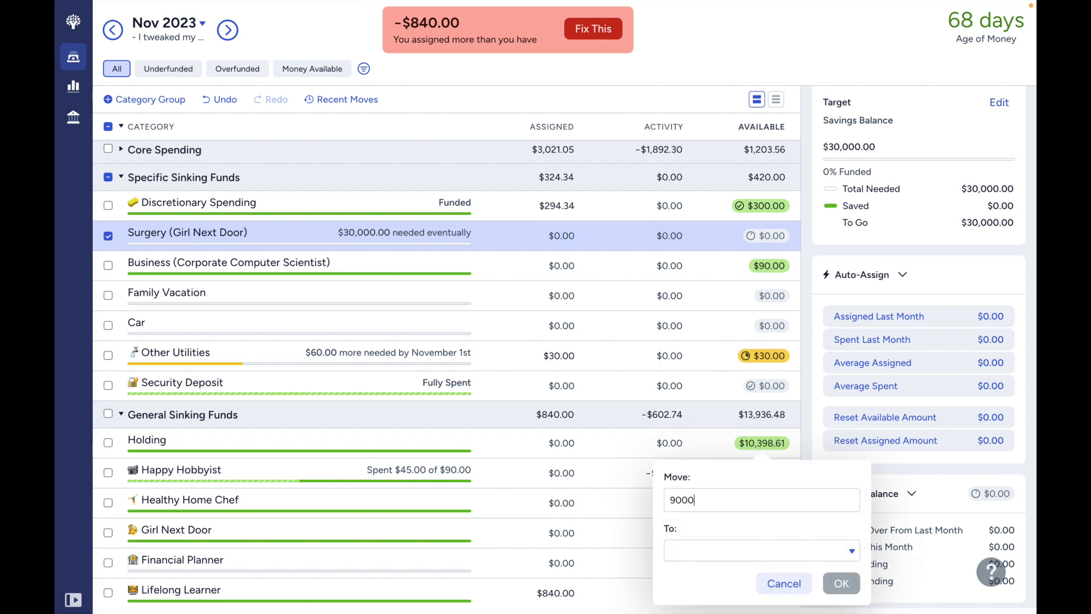
click(687, 557)
text(hol)
key(Return)
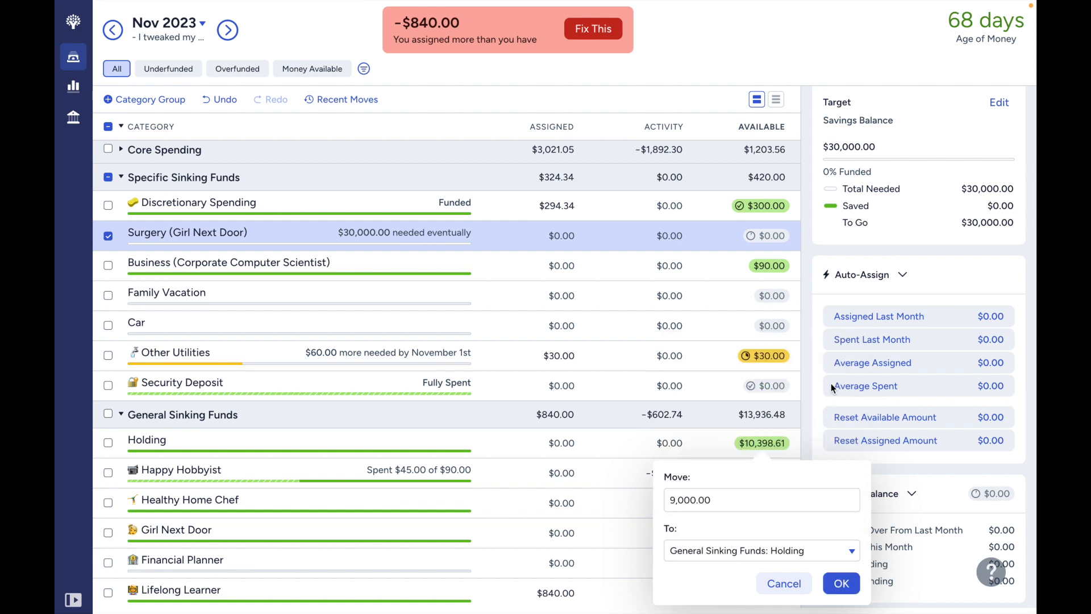
click(843, 583)
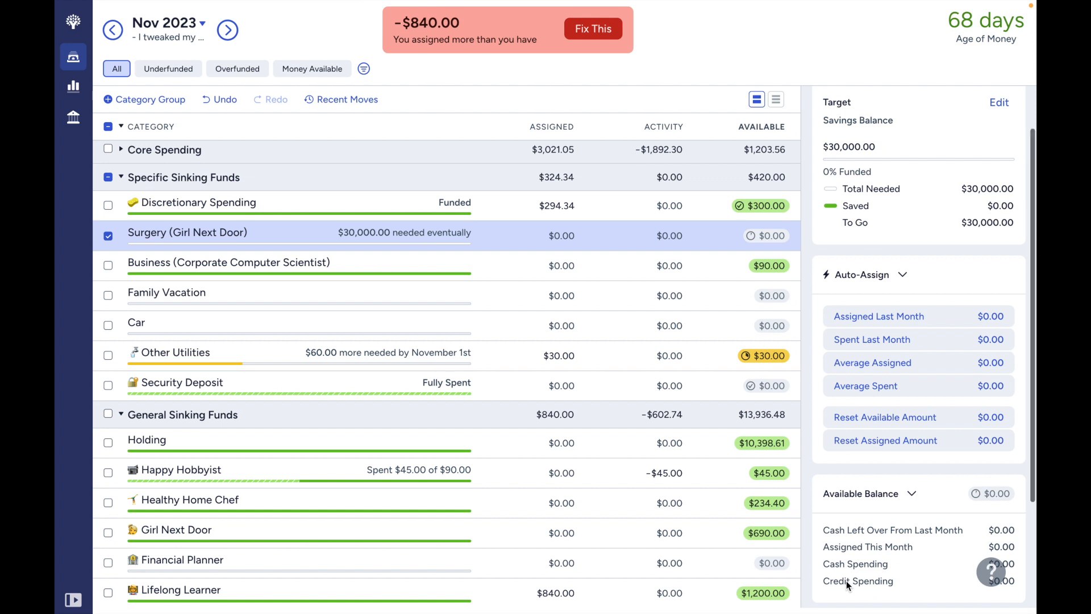
- Move $9,000 from Holding to Surgery (Girl Next Door)
click(774, 448)
text(9)
key(BackSpace)
text(9000)
click(701, 551)
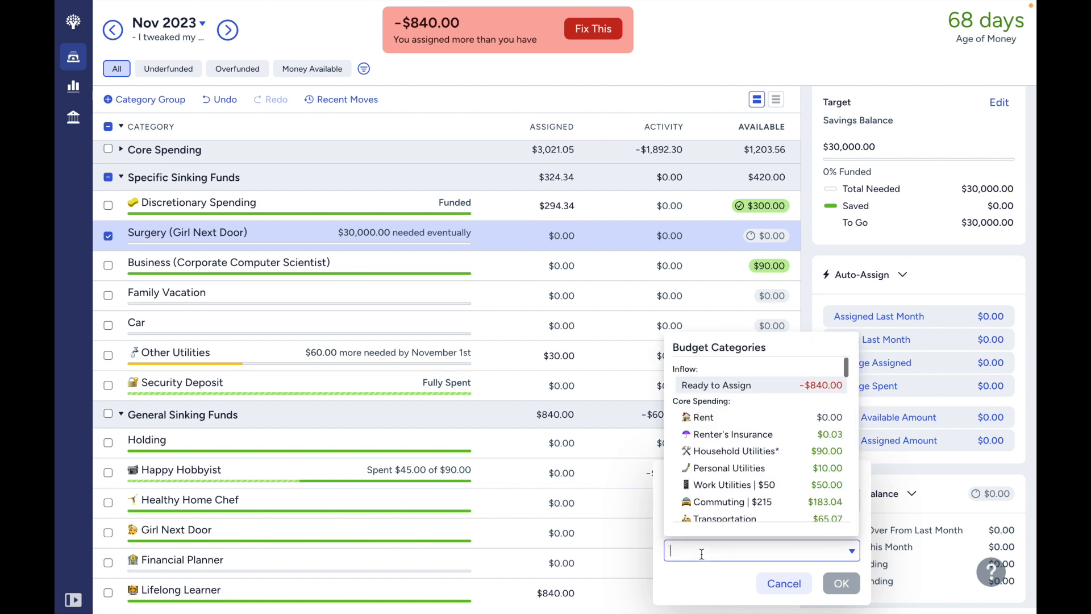
text(sur)
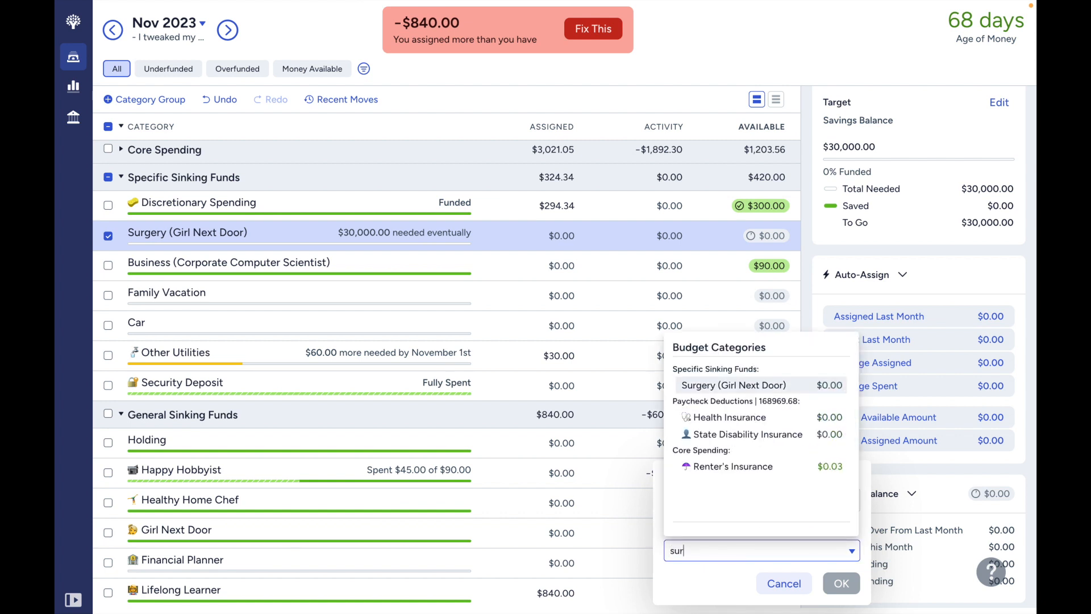
click(804, 395)
click(851, 585)
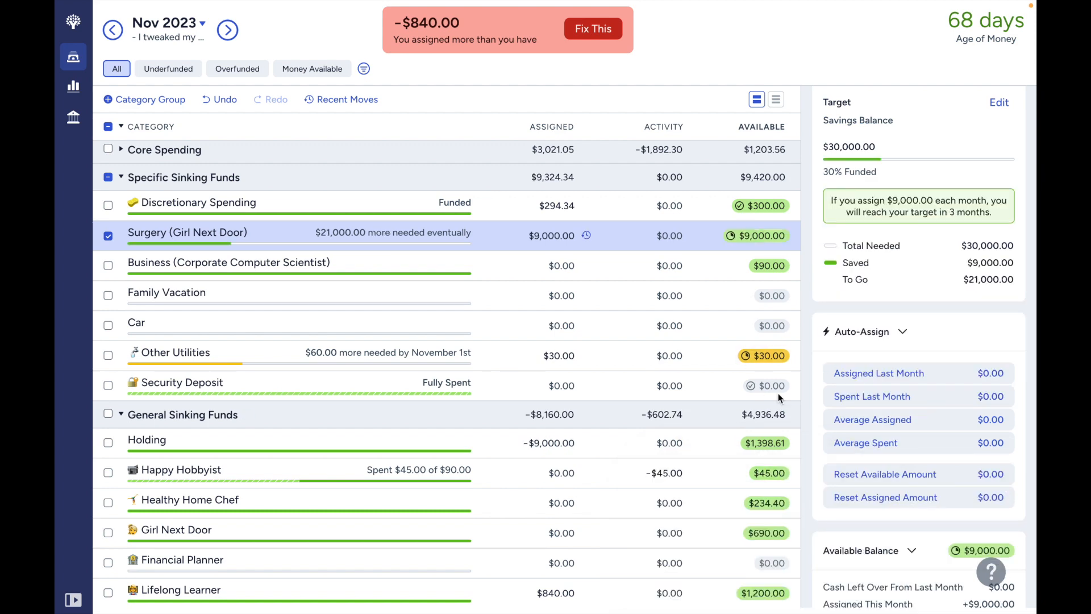
- Give the Surgery (Girl Next Door) savings balance target a due date of June 2024 and save it
scroll(764, 298, down, 1)
scroll(756, 311, up, 1)
scroll(757, 312, up, 1)
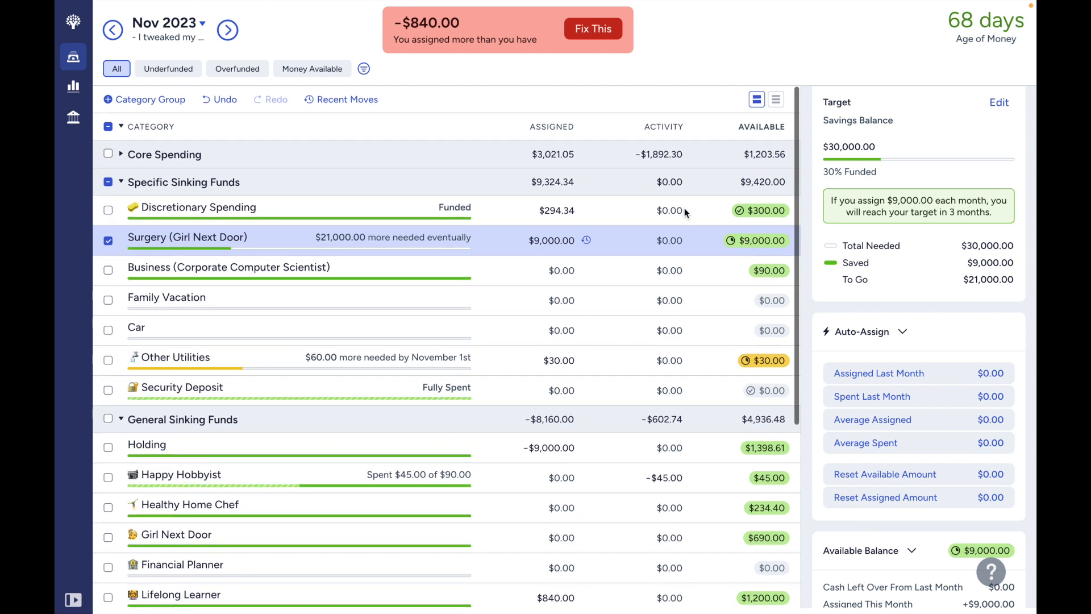
click(692, 271)
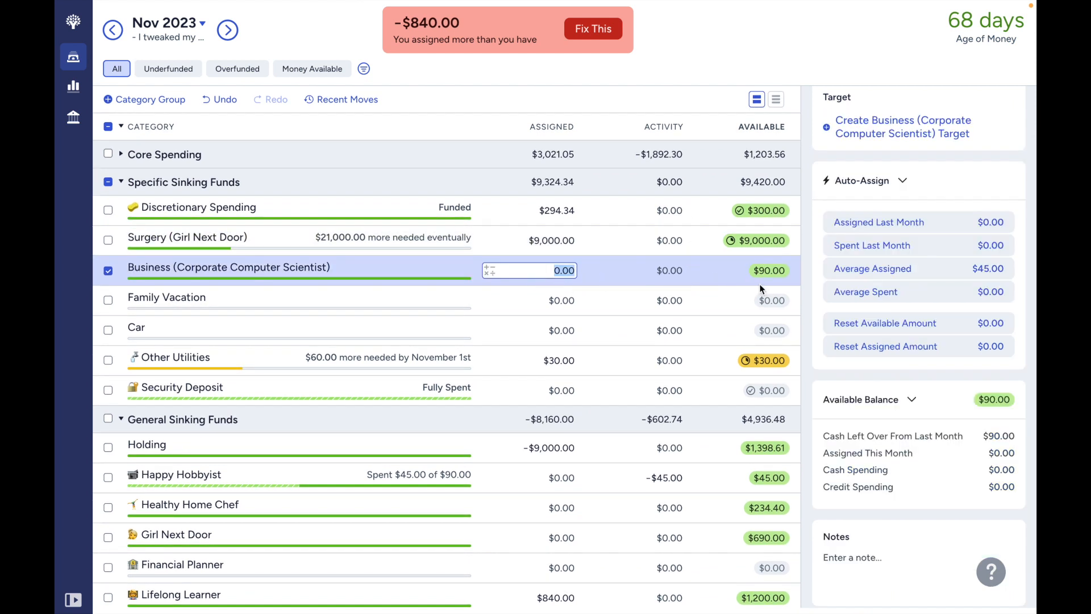
click(671, 237)
click(703, 240)
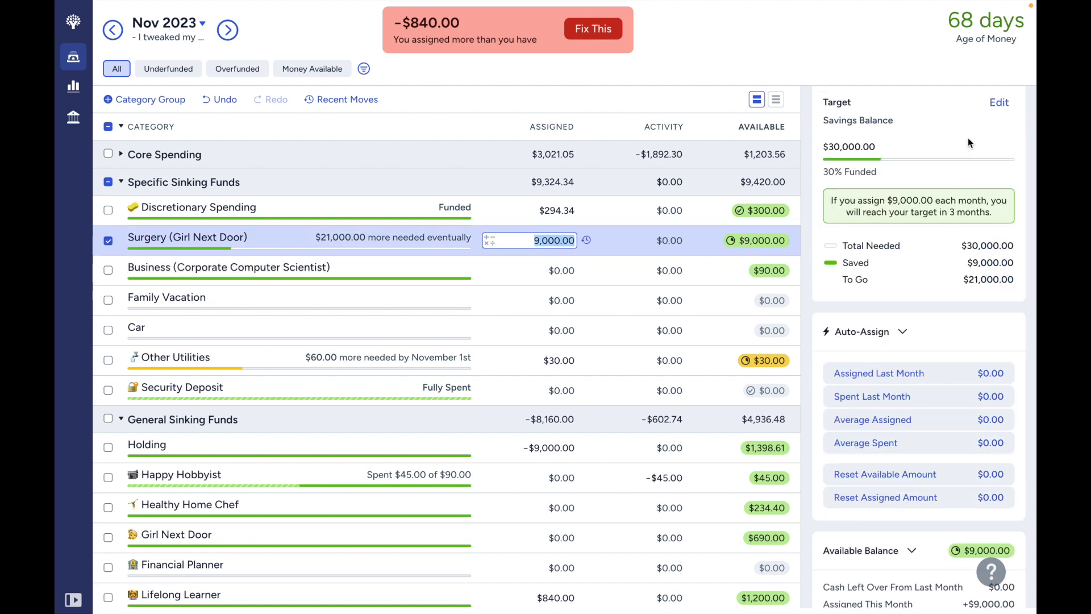
click(1000, 104)
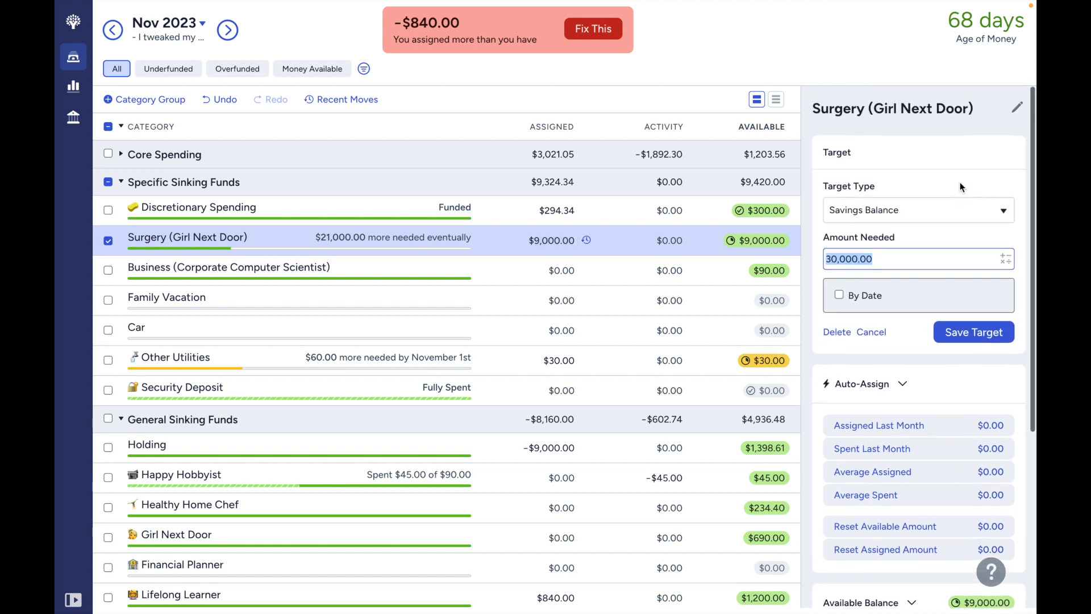
click(839, 294)
click(897, 311)
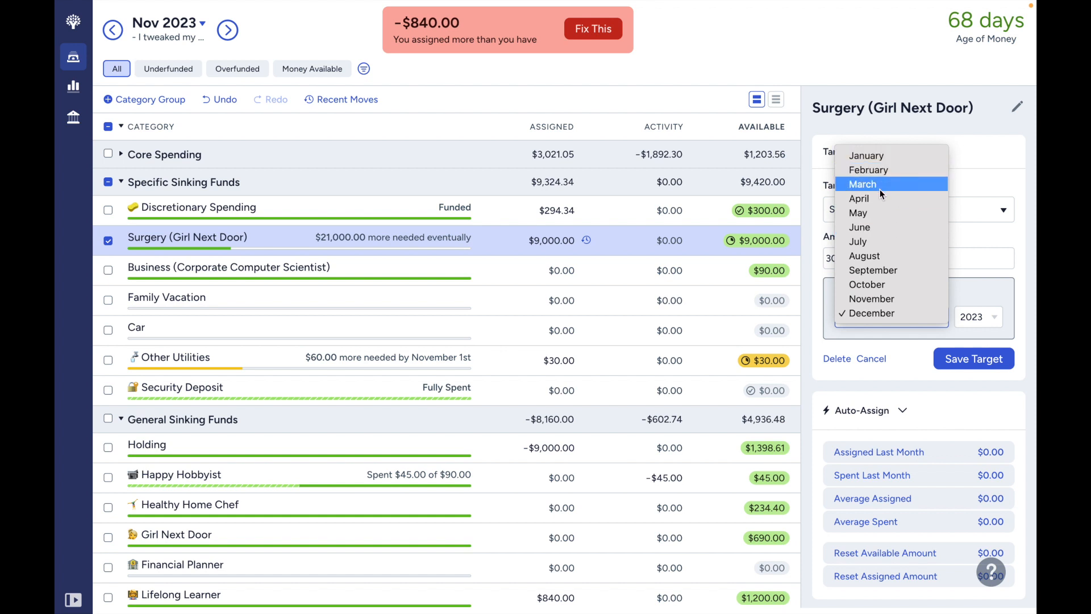
click(885, 227)
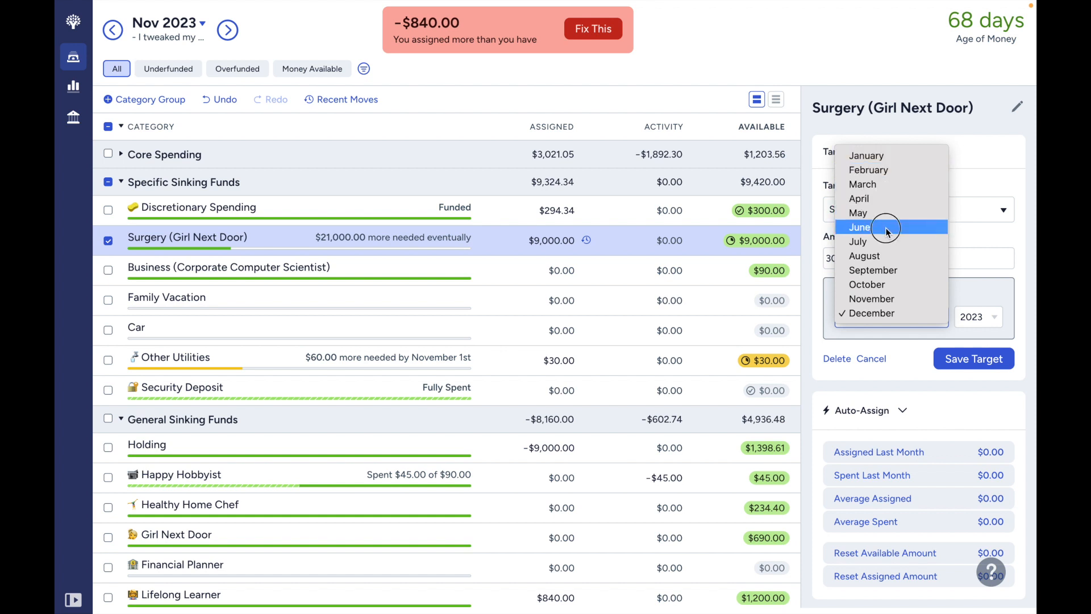
click(958, 324)
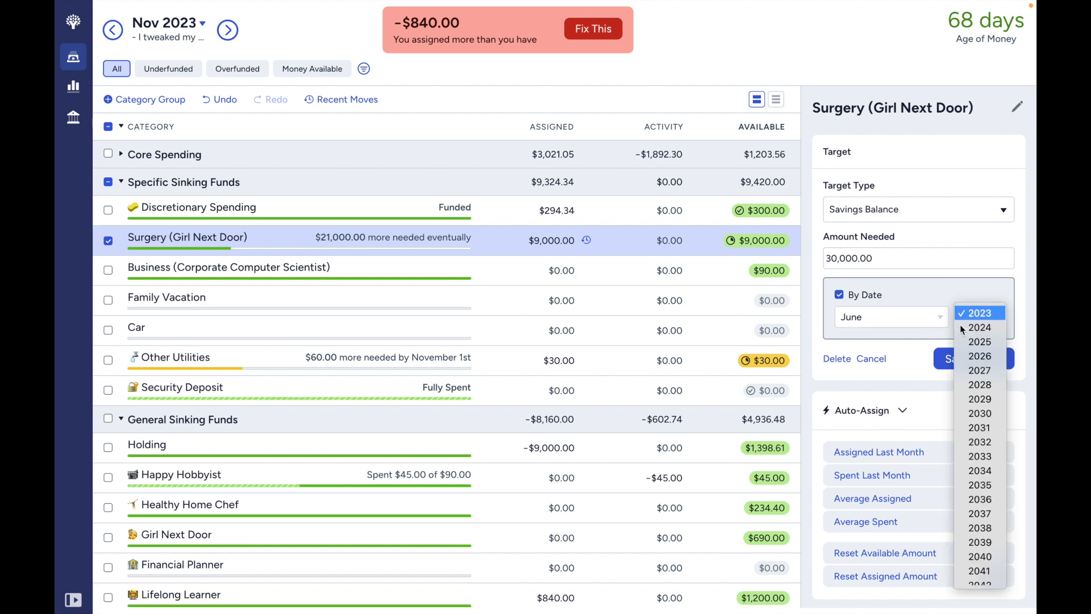
click(966, 328)
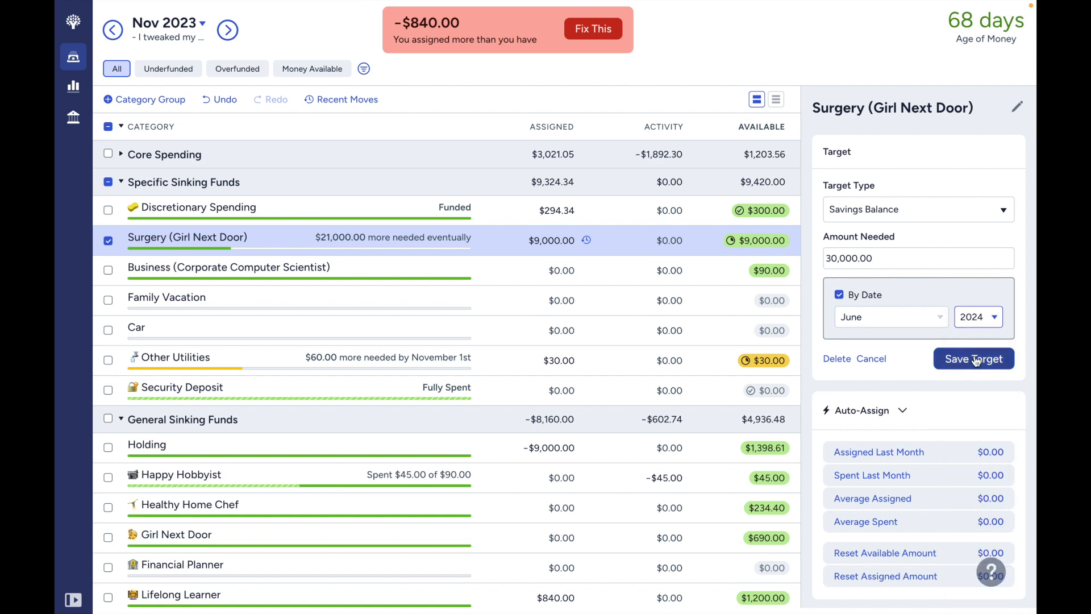
click(976, 362)
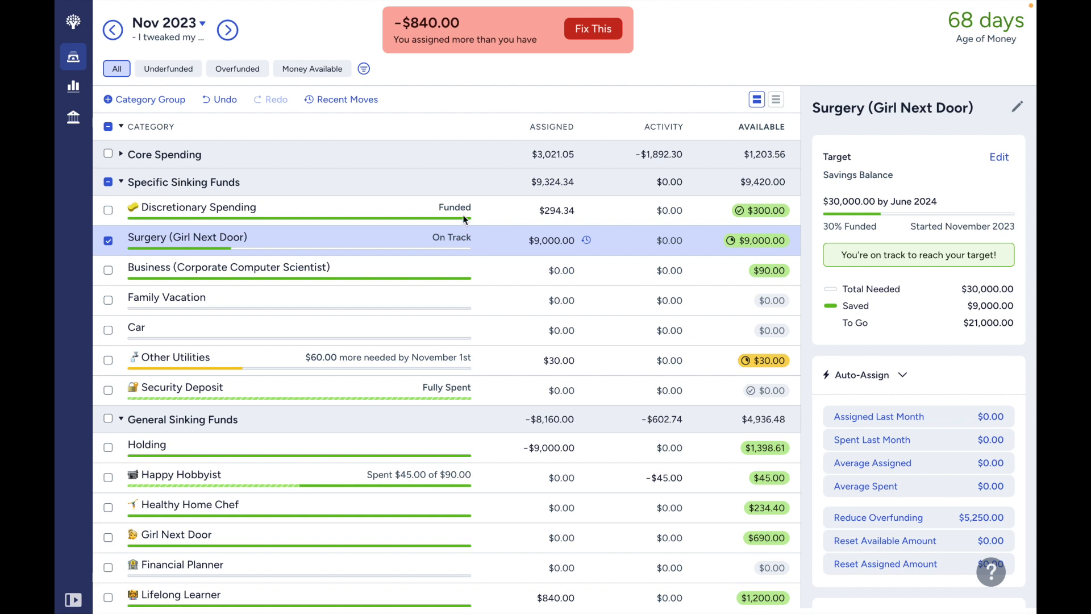
- Check the Surgery (Girl Next Door) requirement in December 2023, and return to that category in November 2023
click(232, 31)
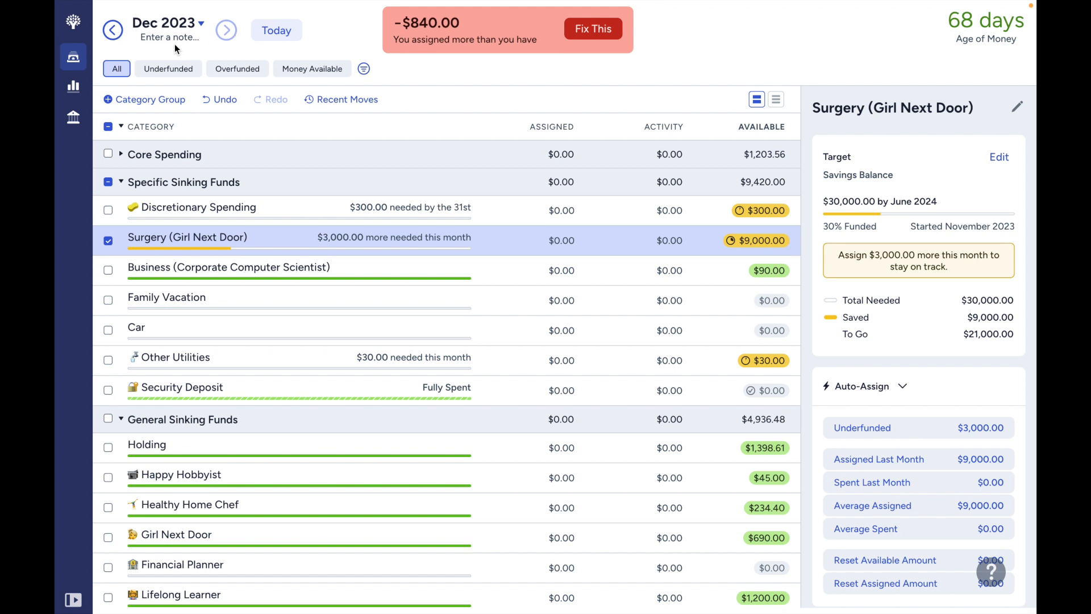
click(116, 35)
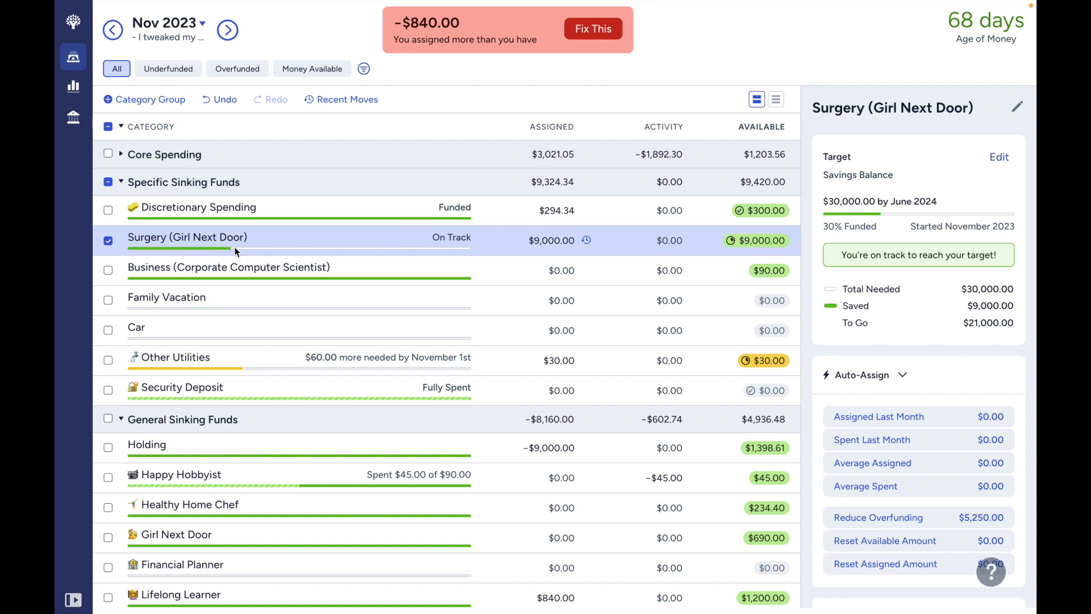
click(458, 238)
click(621, 243)
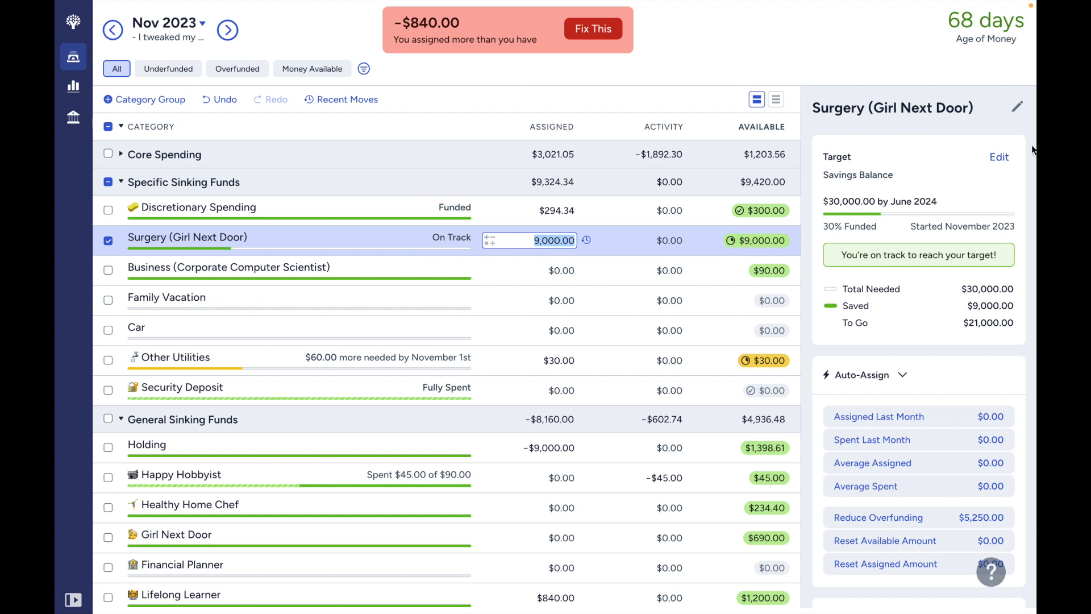
- Set the amount needed in the Surgery (Girl Next Door) target to $18,000 and save the target
click(997, 159)
key(BackSpace)
text(2100)
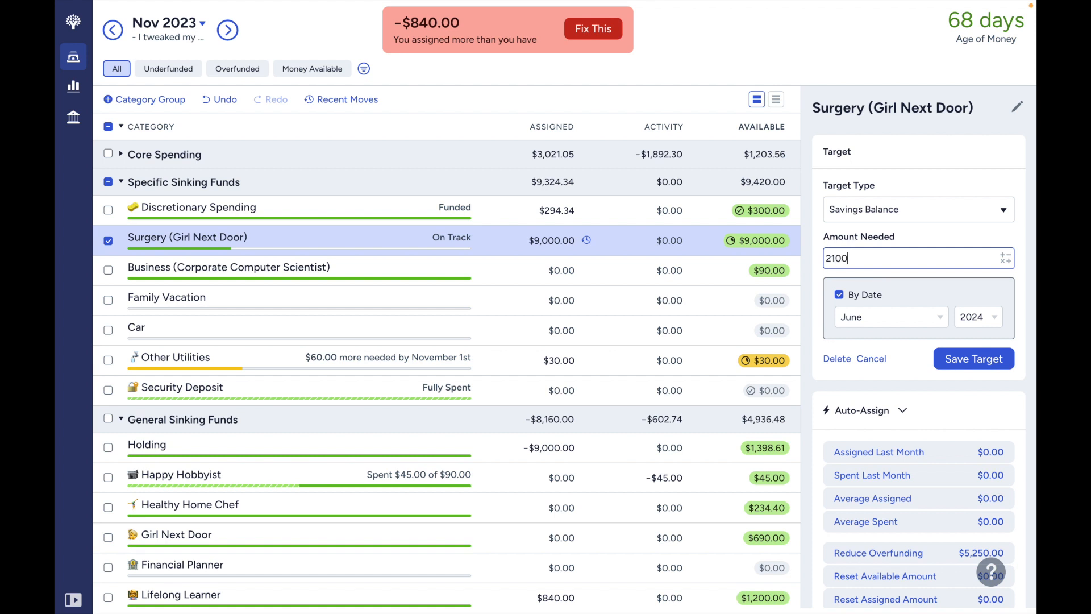
key(BackSpace)
key(BackSpace)
key(BackSpace)
key(BackSpace)
text(18000)
click(989, 364)
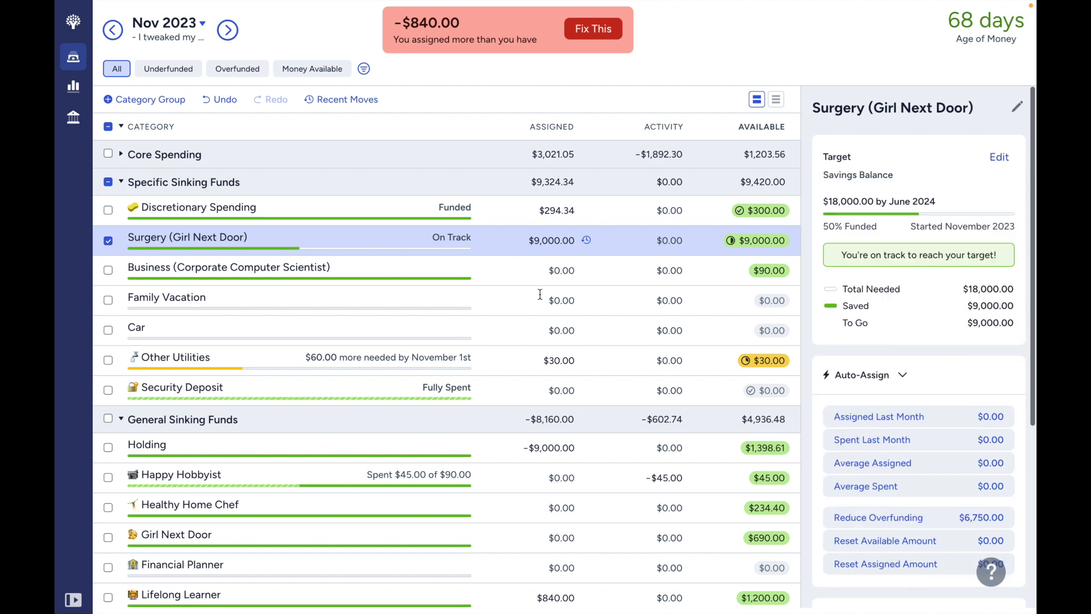
- Rename the Surgery (Girl Next Door) category to "Surgery (Girl Next Door) | 30,000"
click(208, 239)
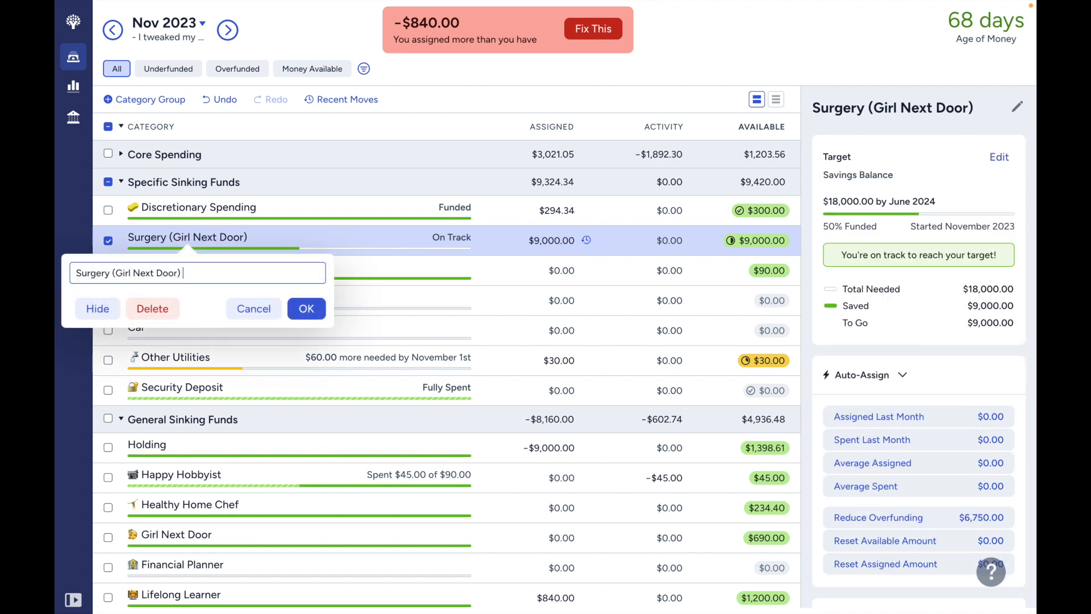
text(| 30,000)
click(307, 310)
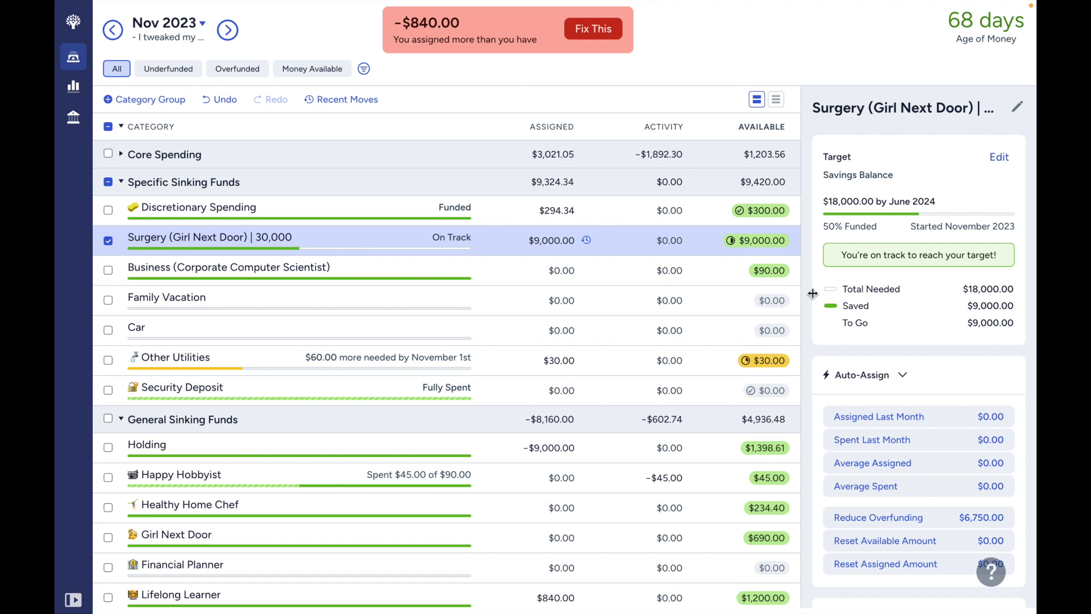
- Check the renamed surgery category's requirement in December 2023, return to November 2023 and deselect the category
click(227, 31)
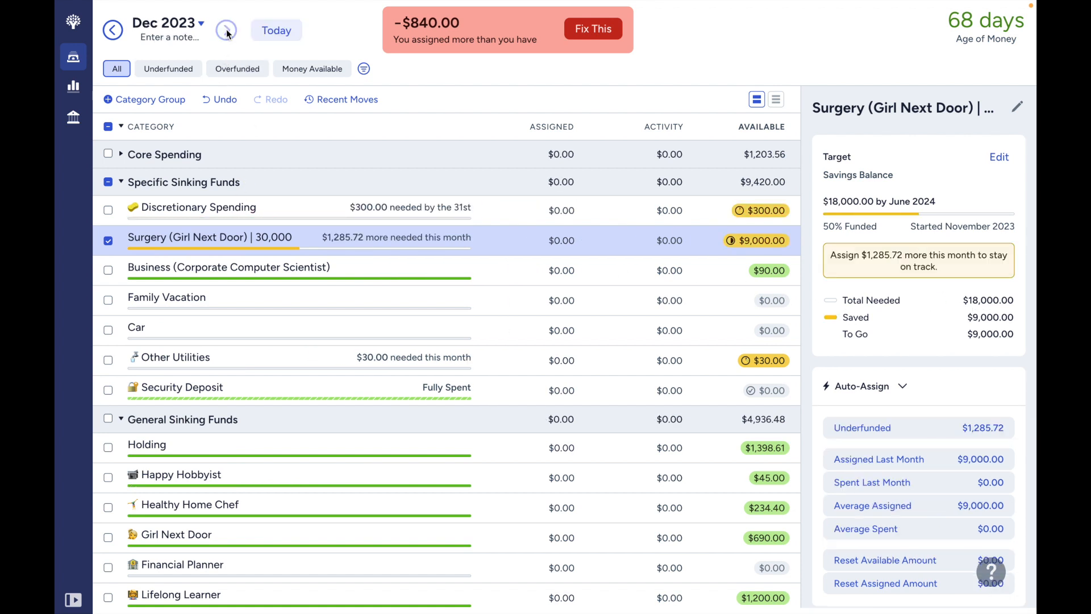
click(113, 30)
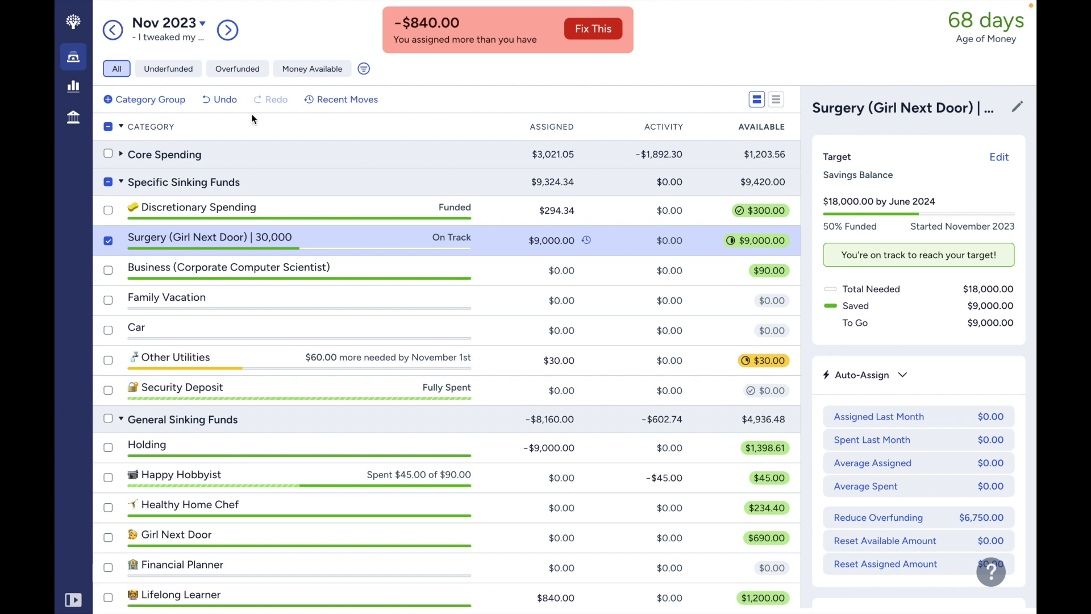
click(108, 241)
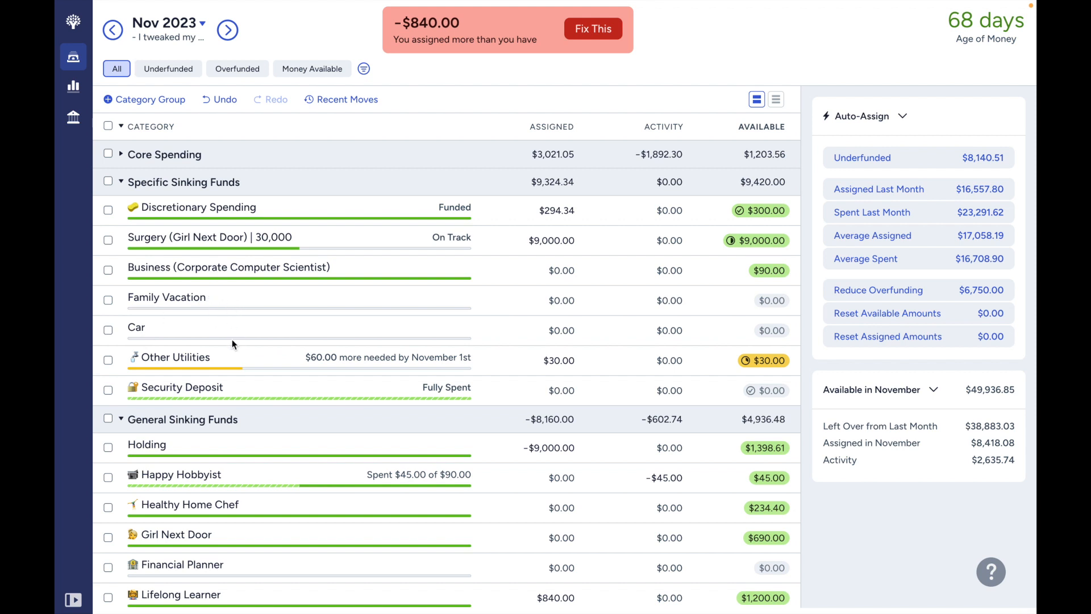
- Fix the over-assigned $840.00 by un-assigning the money from Holding in General Sinking Funds
scroll(233, 389, down, 1)
scroll(233, 388, down, 2)
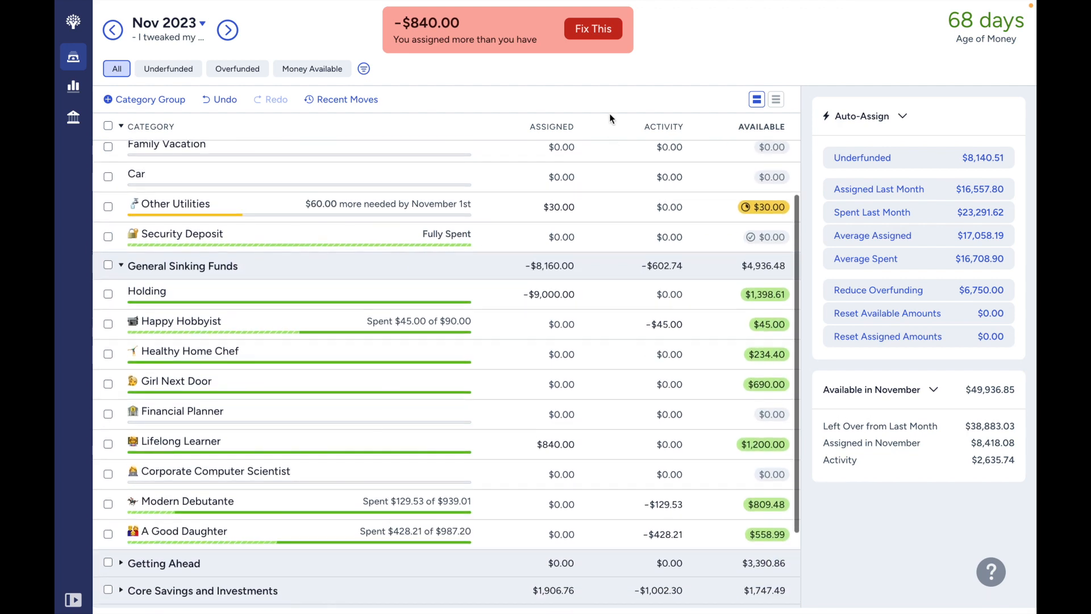
click(596, 30)
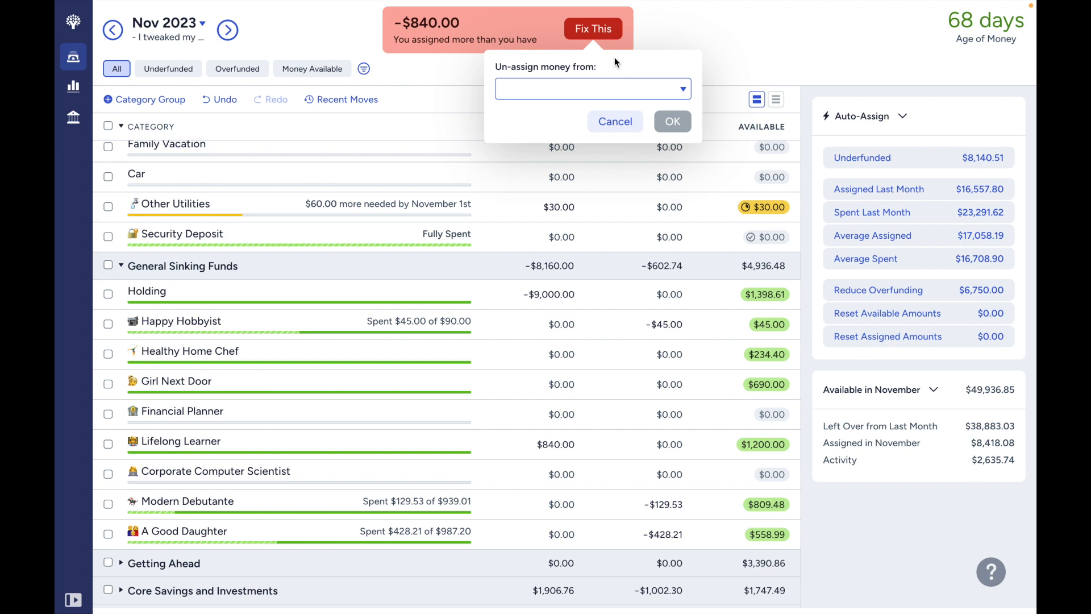
text(hold)
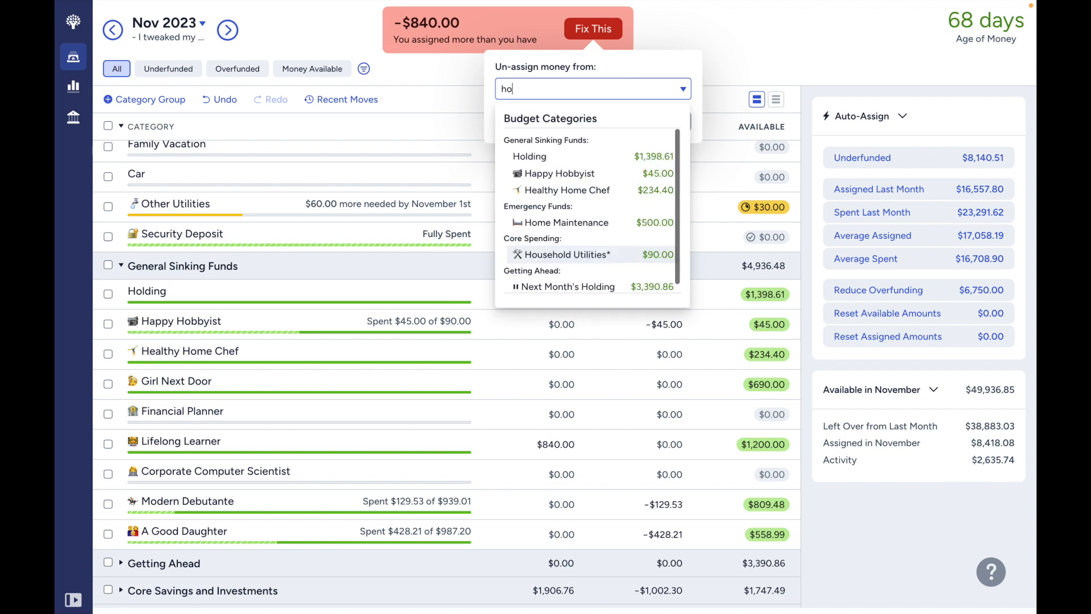
key(Return)
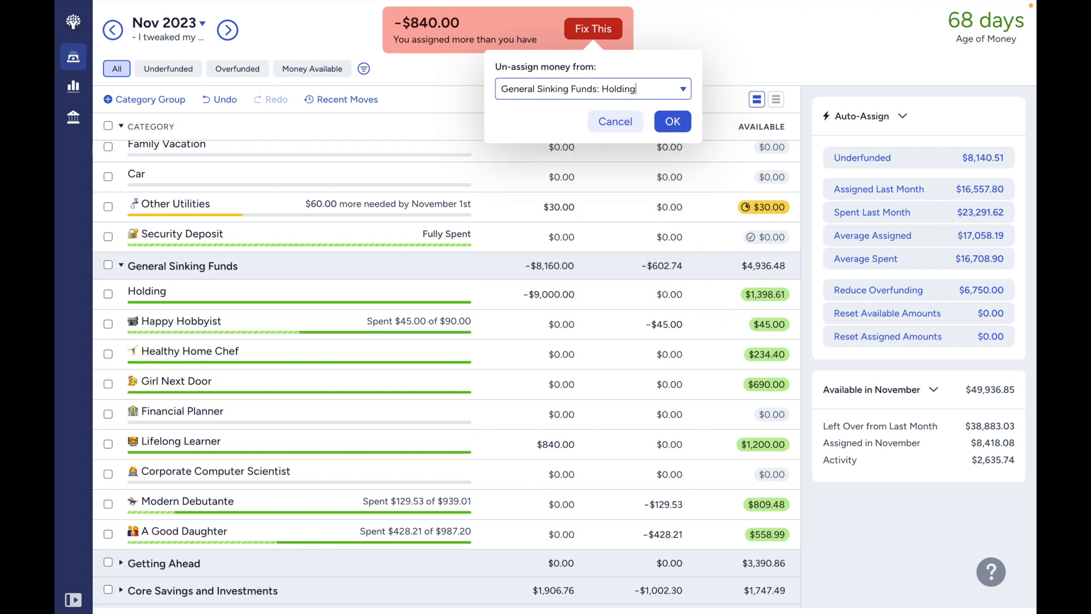
key(Return)
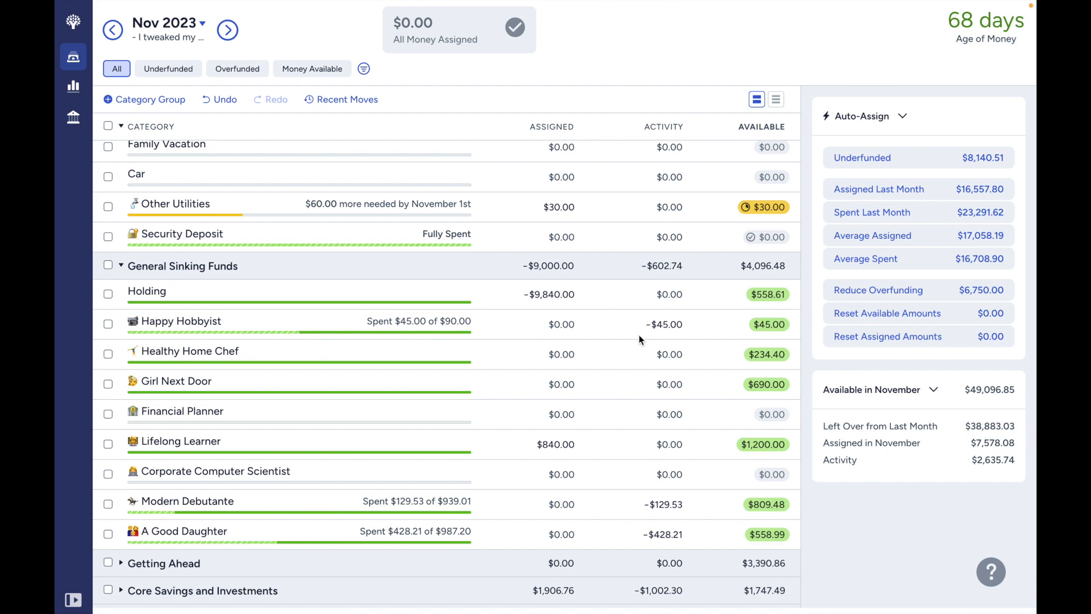
- Check the General Sinking Funds balances in October 2023 and return to November 2023
click(112, 30)
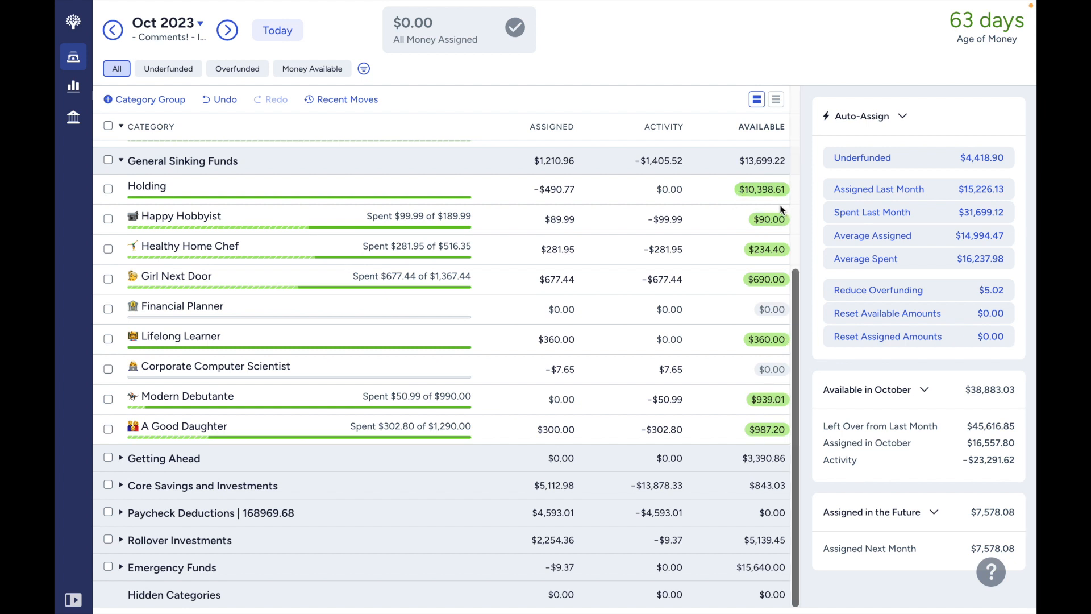
click(227, 30)
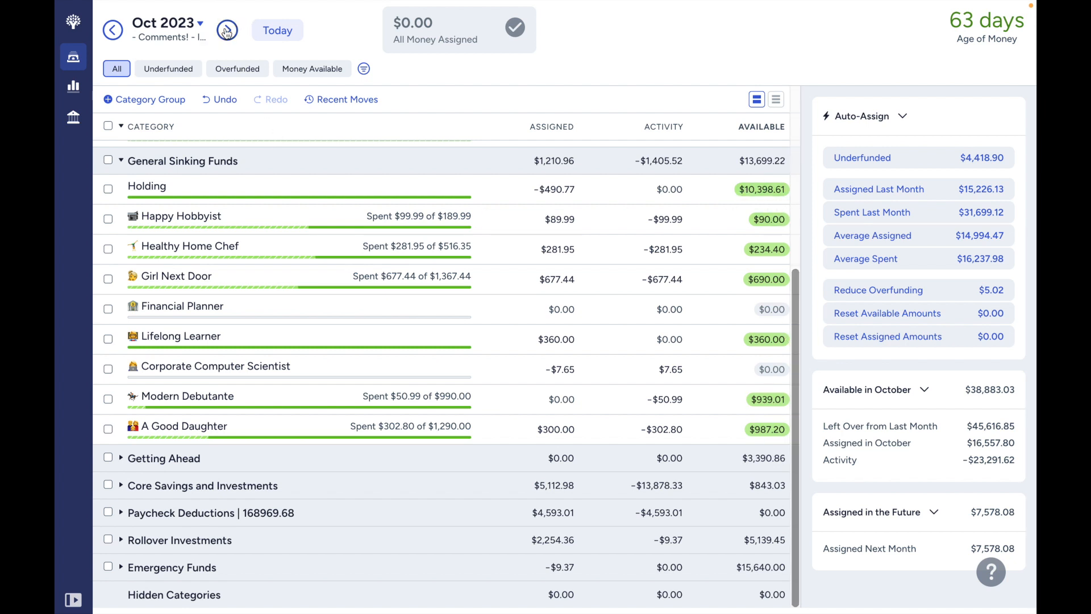
scroll(595, 307, up, 5)
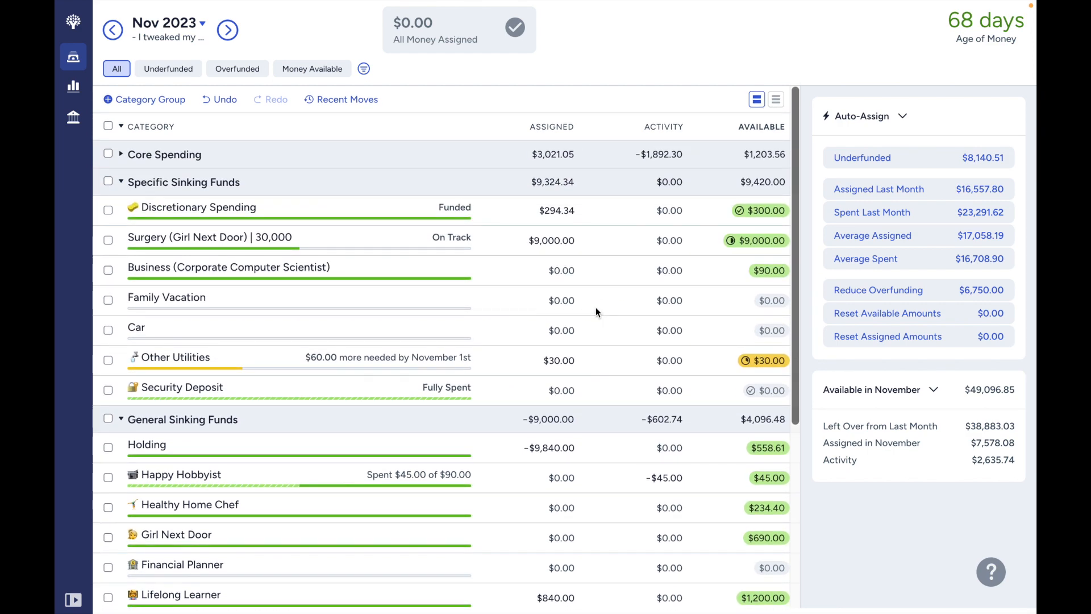
- Review the November sinking fund balances and examine the notes of the Girl Next Door category
scroll(595, 306, down, 2)
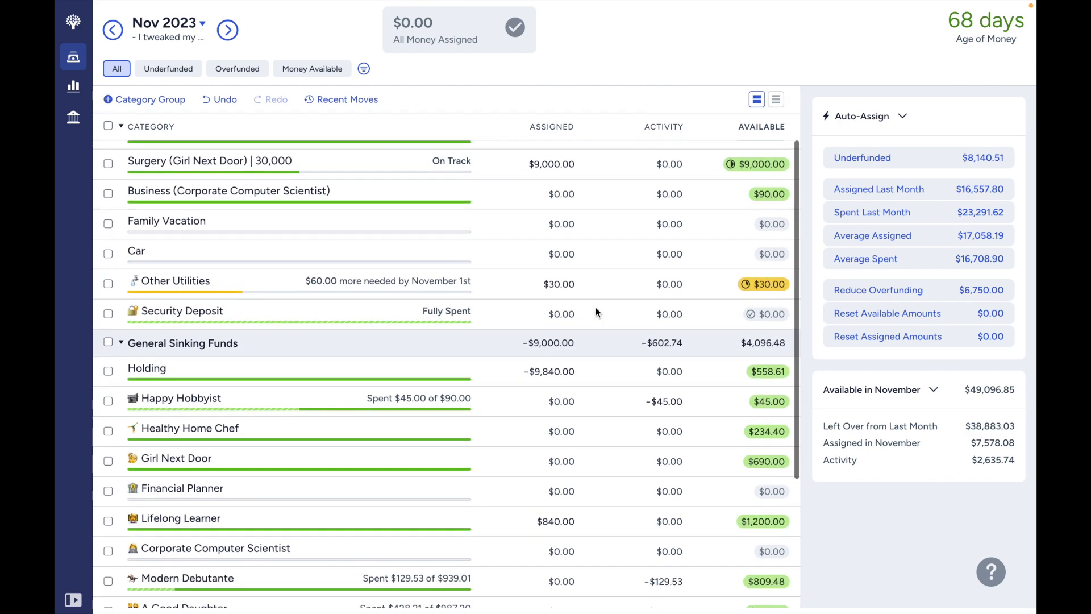
scroll(596, 311, down, 1)
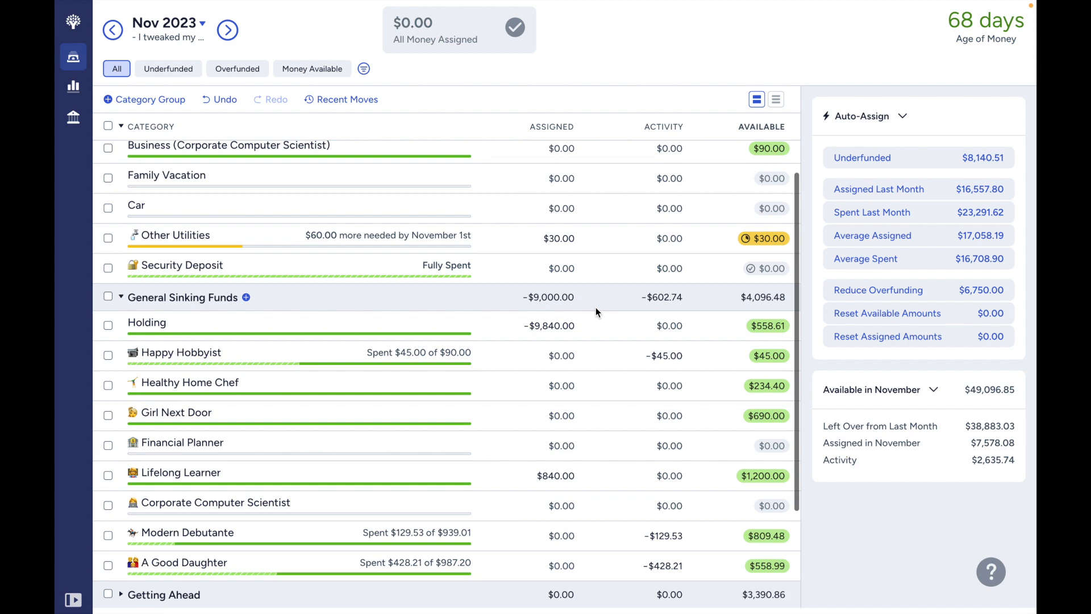
scroll(595, 310, down, 1)
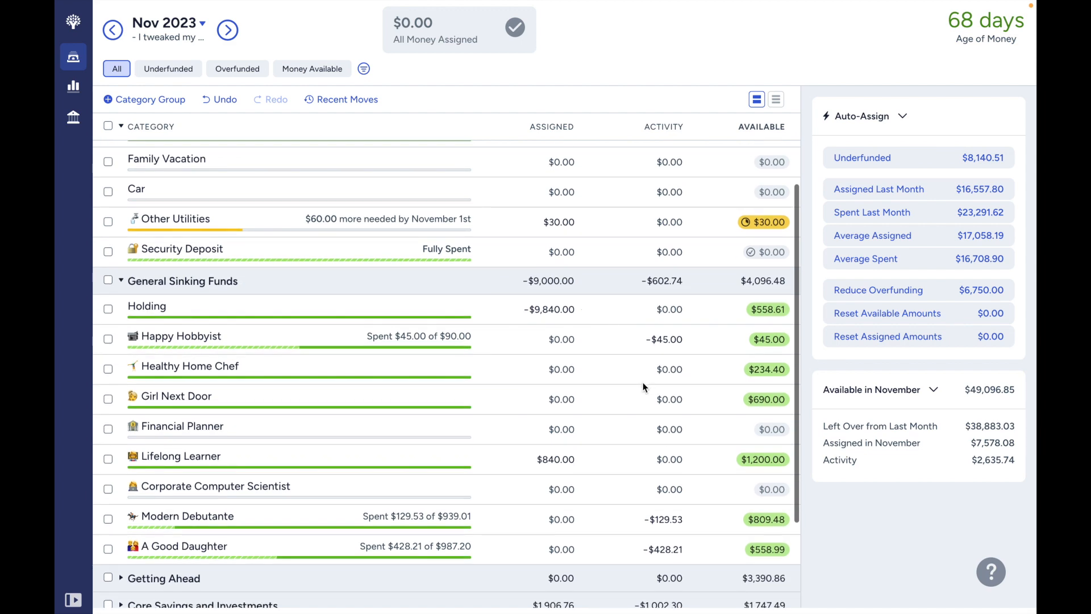
click(722, 412)
scroll(939, 541, down, 1)
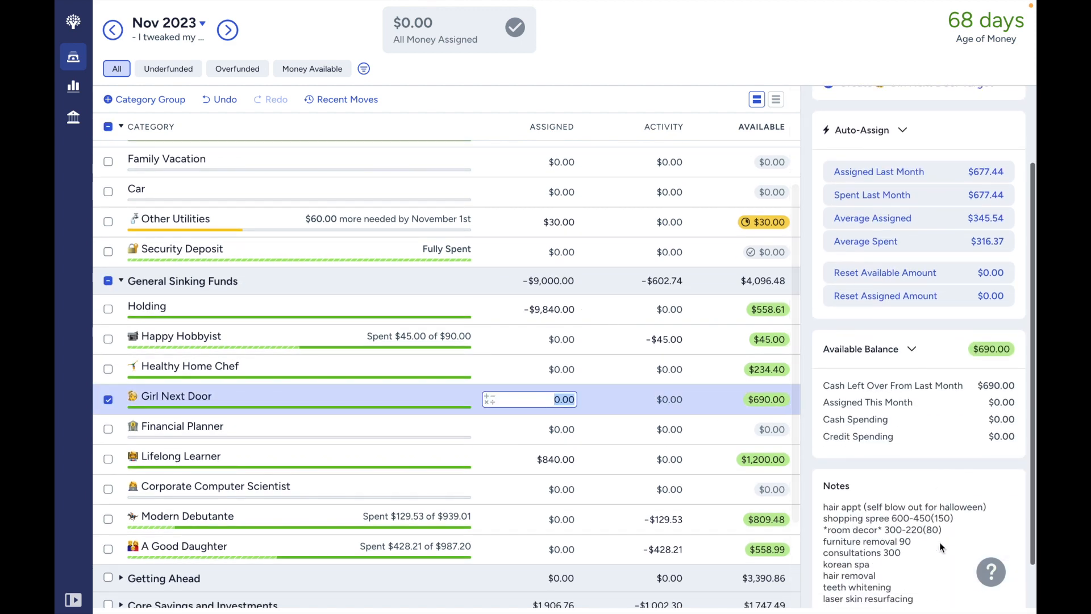
scroll(939, 540, down, 1)
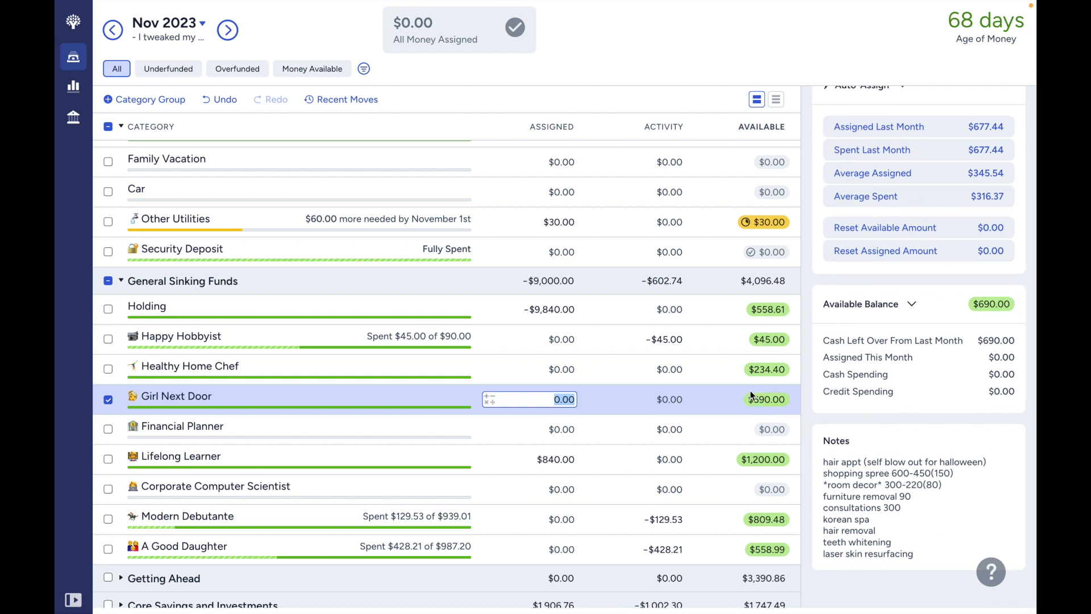
scroll(781, 405, up, 2)
scroll(780, 403, up, 1)
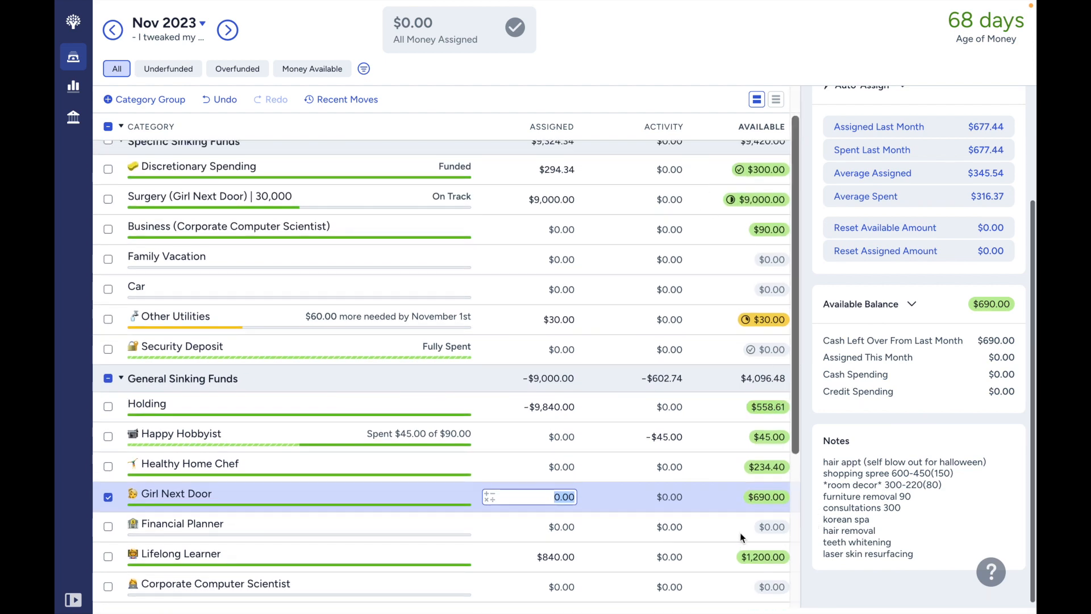
scroll(741, 537, down, 1)
scroll(742, 537, down, 1)
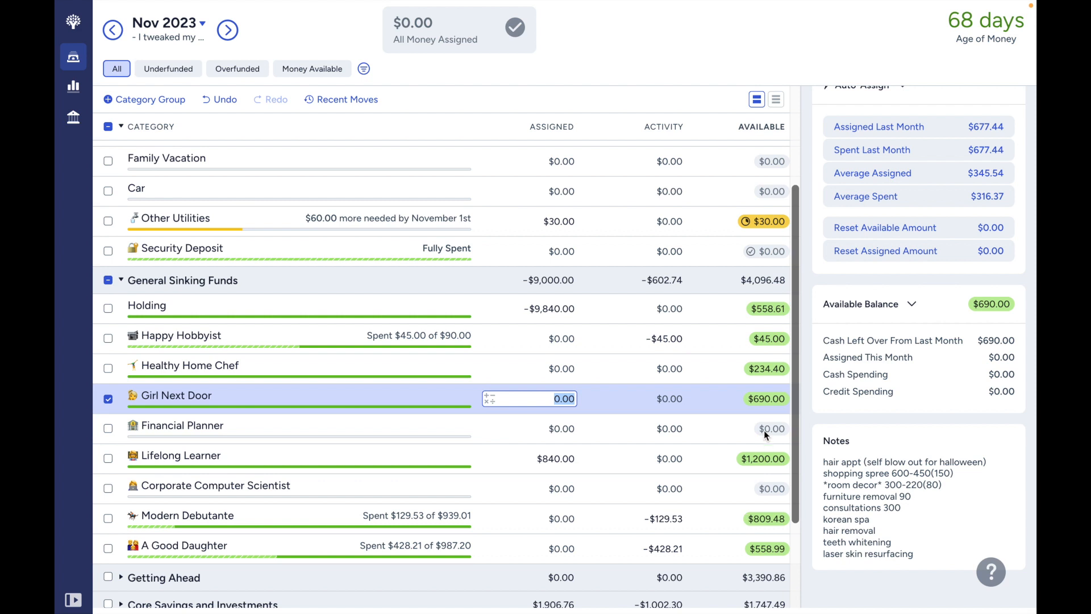
- Examine the notes and balances of Healthy Home Chef, Girl Next Door, A Good Daughter and Modern Debutante, and view the surgery category
click(720, 338)
click(707, 362)
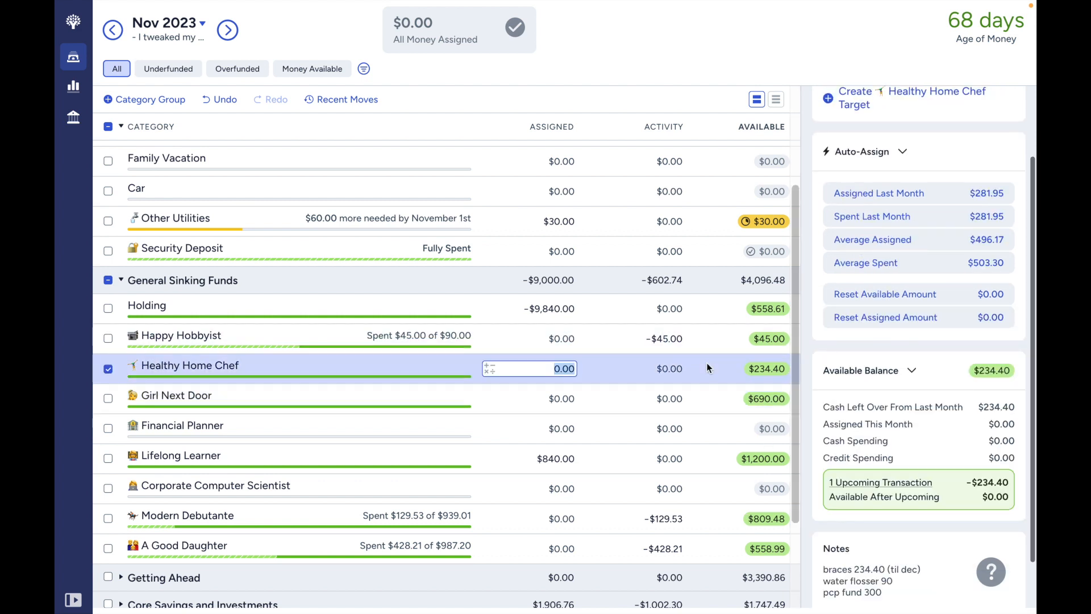
click(737, 398)
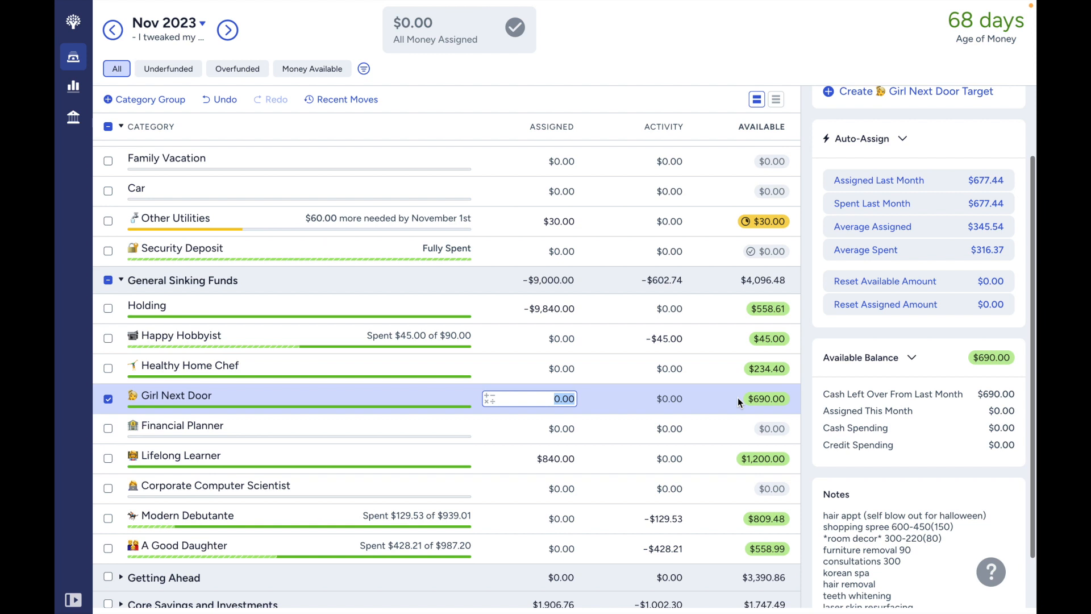
click(710, 519)
click(712, 550)
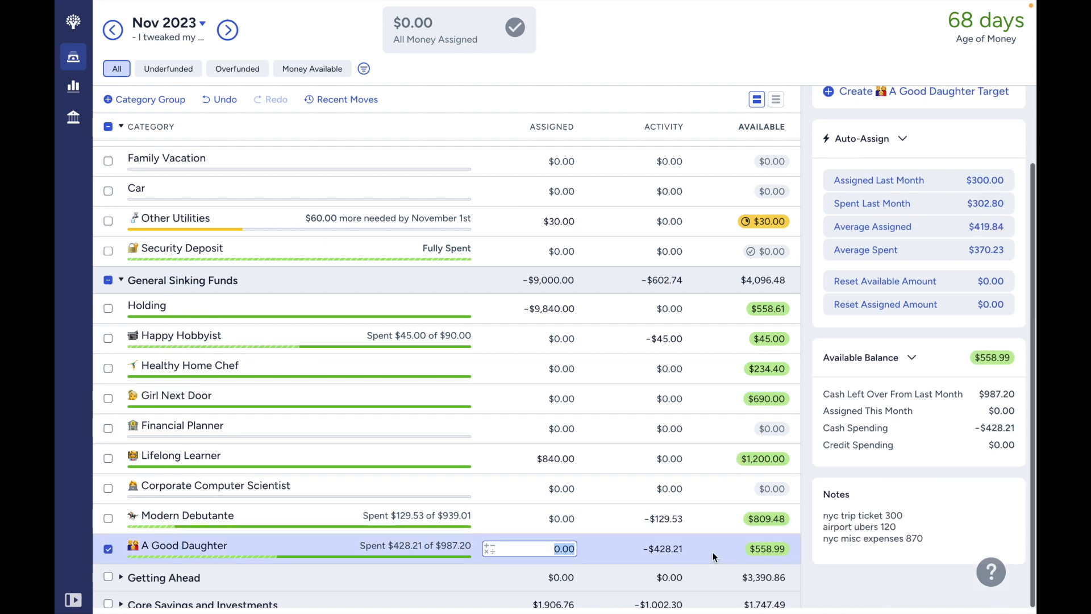
click(714, 526)
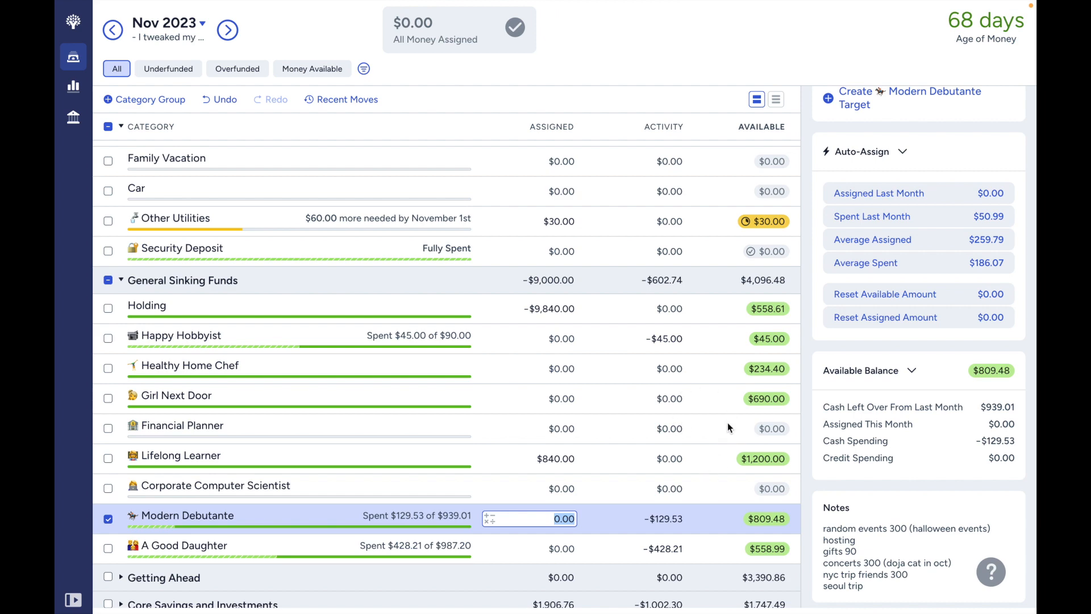
scroll(720, 443, up, 3)
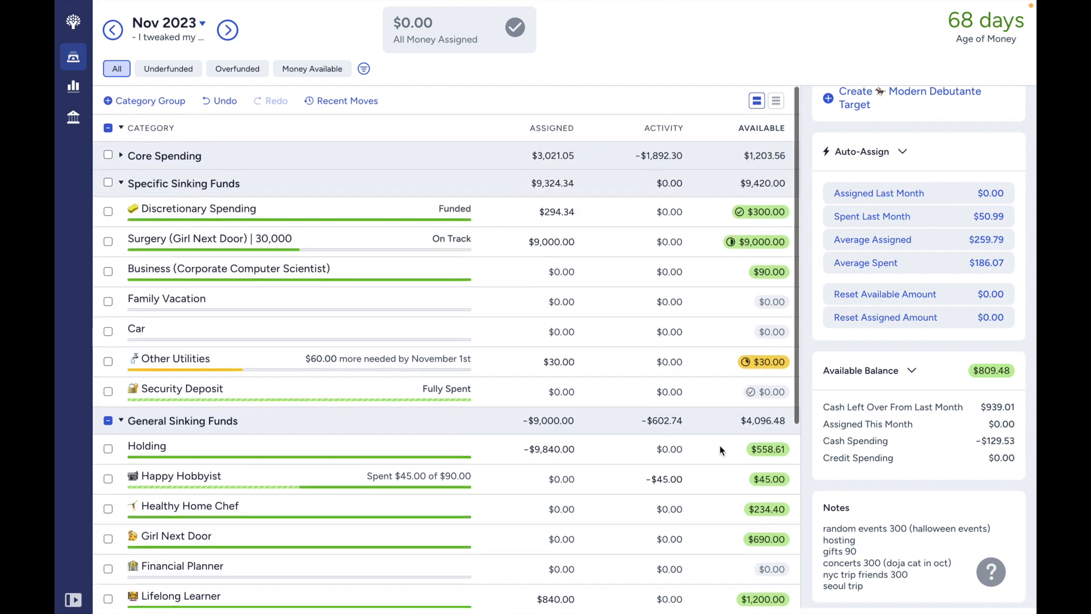
click(706, 242)
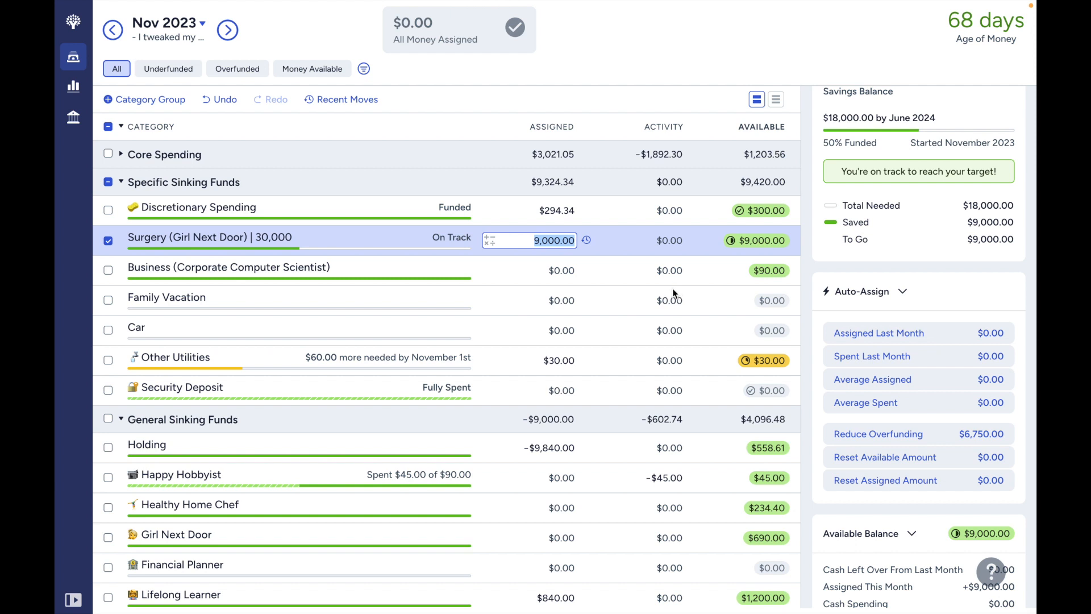
- Collapse the sinking fund groups and examine Commuting | $215 under Core Spending, including its upcoming transaction and notes
click(120, 182)
click(122, 210)
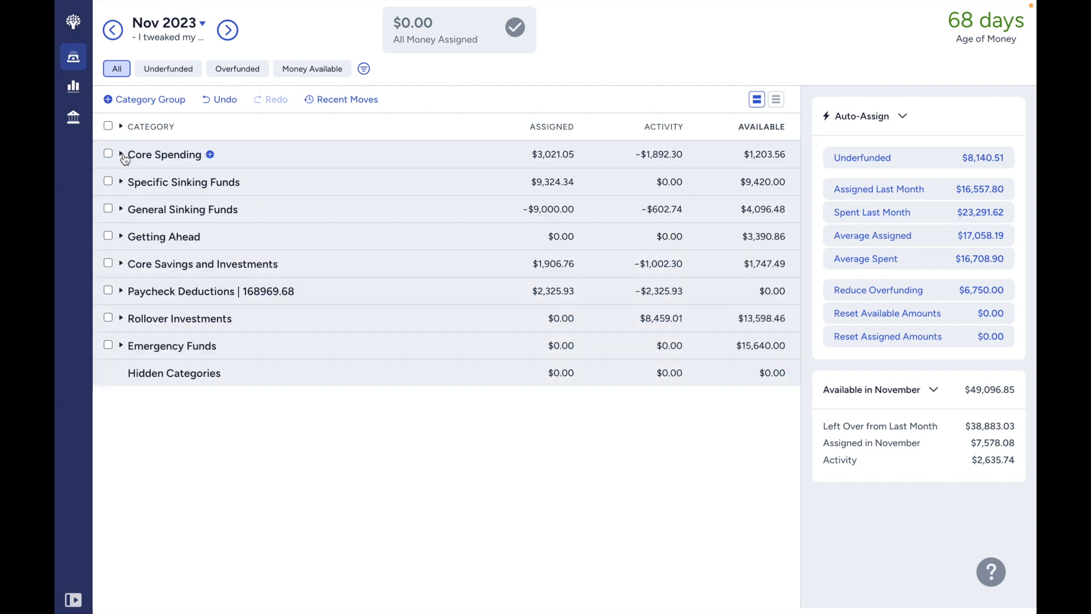
click(122, 154)
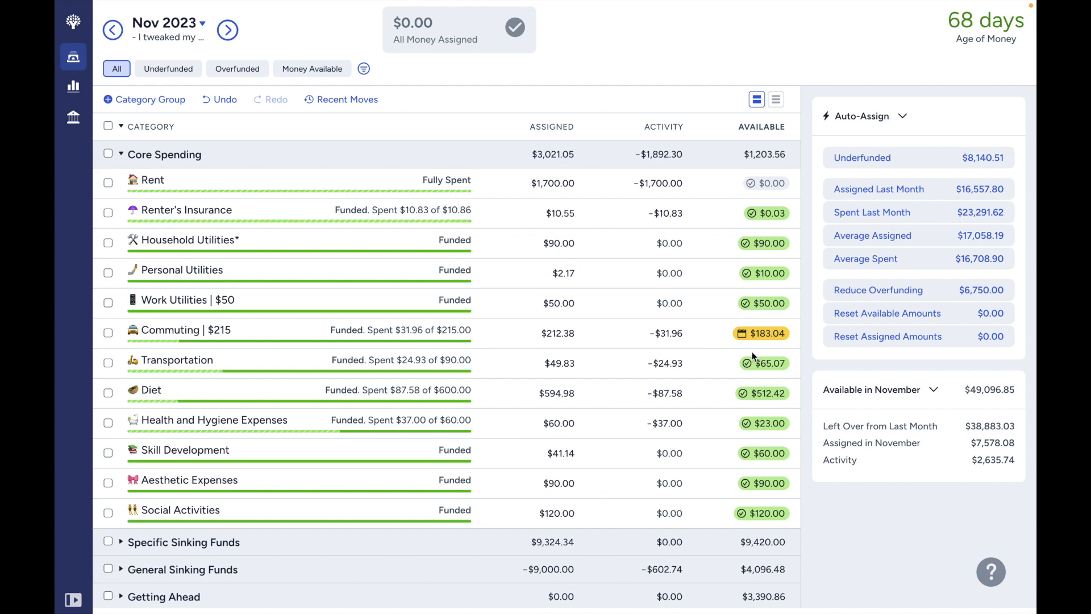
click(739, 336)
click(707, 330)
click(707, 330)
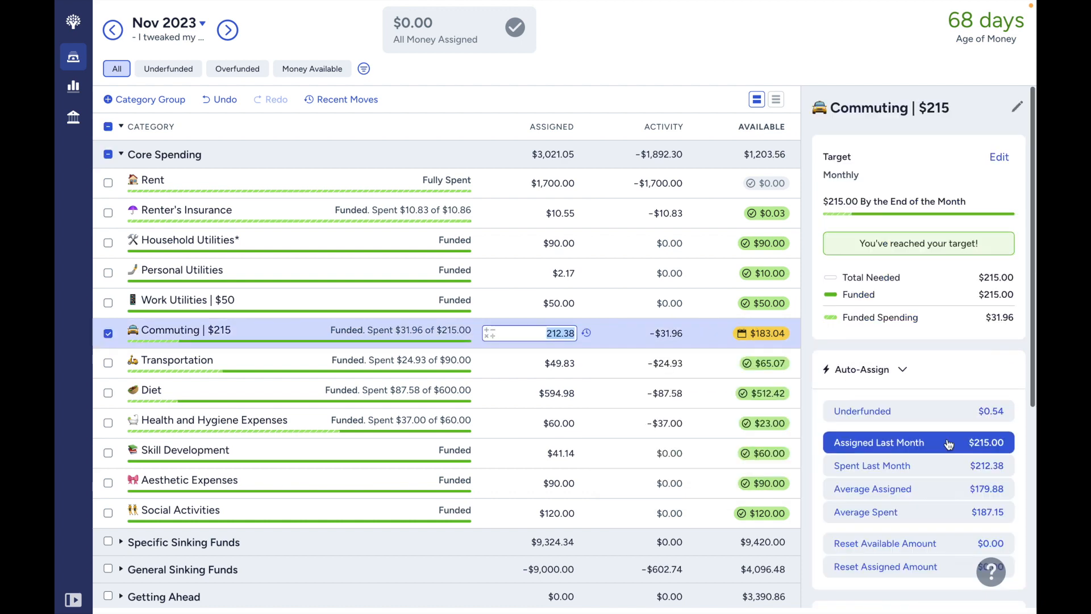
scroll(948, 443, down, 5)
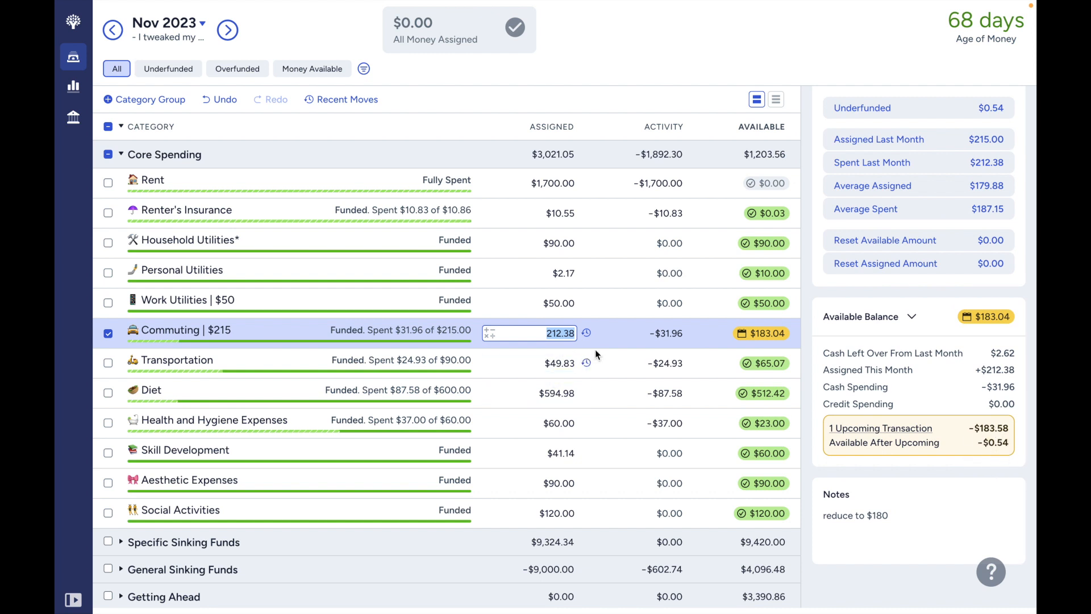
click(103, 336)
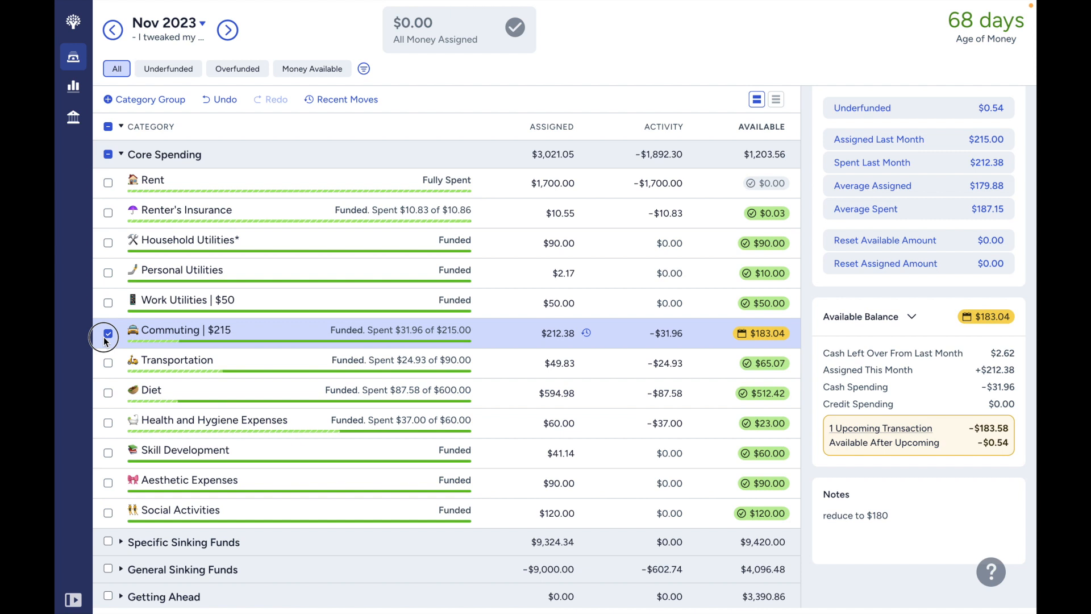
click(104, 336)
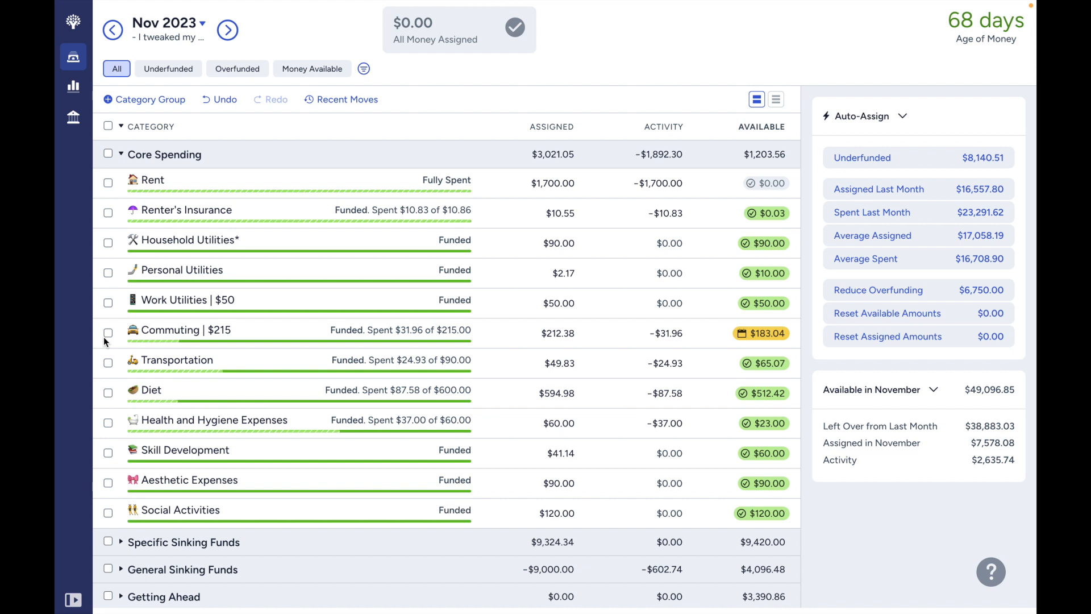
- With Core Spending collapsed, inspect the Other Utilities target under Specific Sinking Funds and expand the Getting Ahead group
click(130, 155)
click(121, 154)
click(121, 154)
click(122, 182)
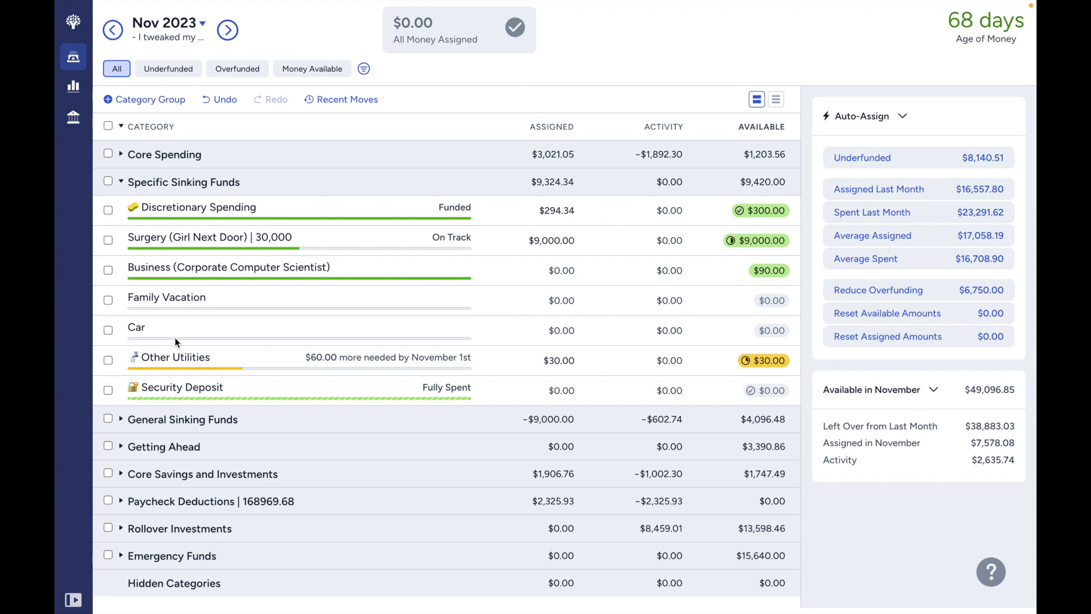
click(107, 365)
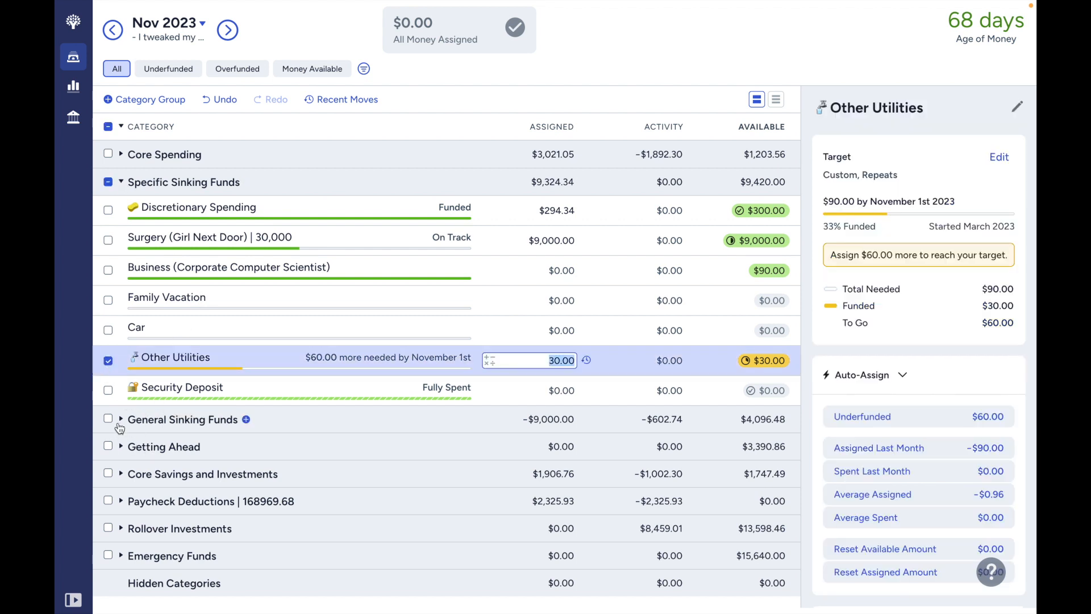
click(121, 446)
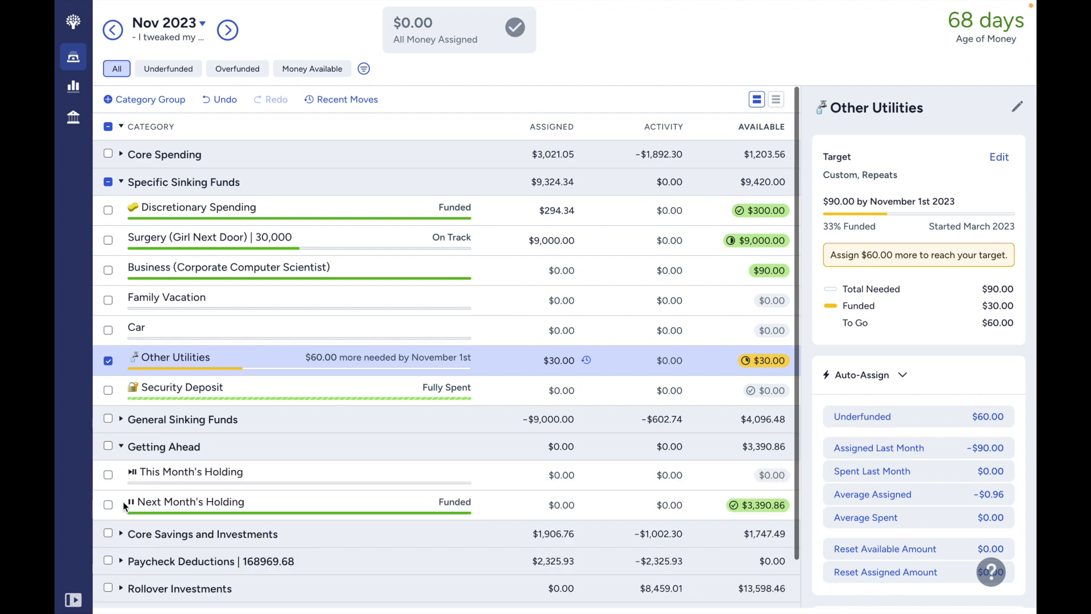
- Expand Core Savings and Investments and move $60 from the Goal! | >50% category's available money to Other Utilities
scroll(123, 532, down, 1)
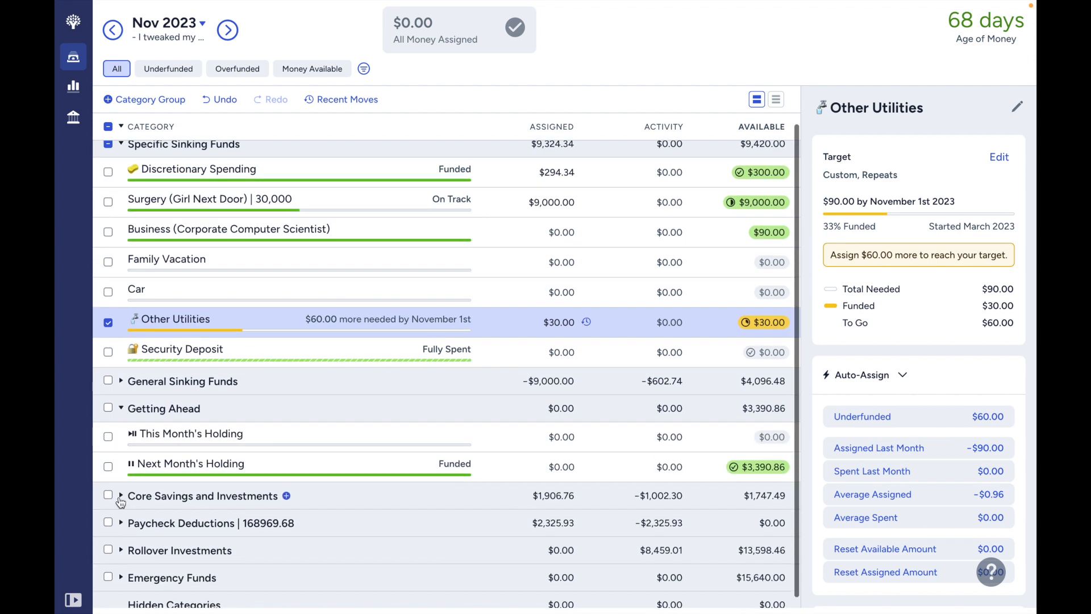
click(121, 497)
scroll(675, 579, down, 1)
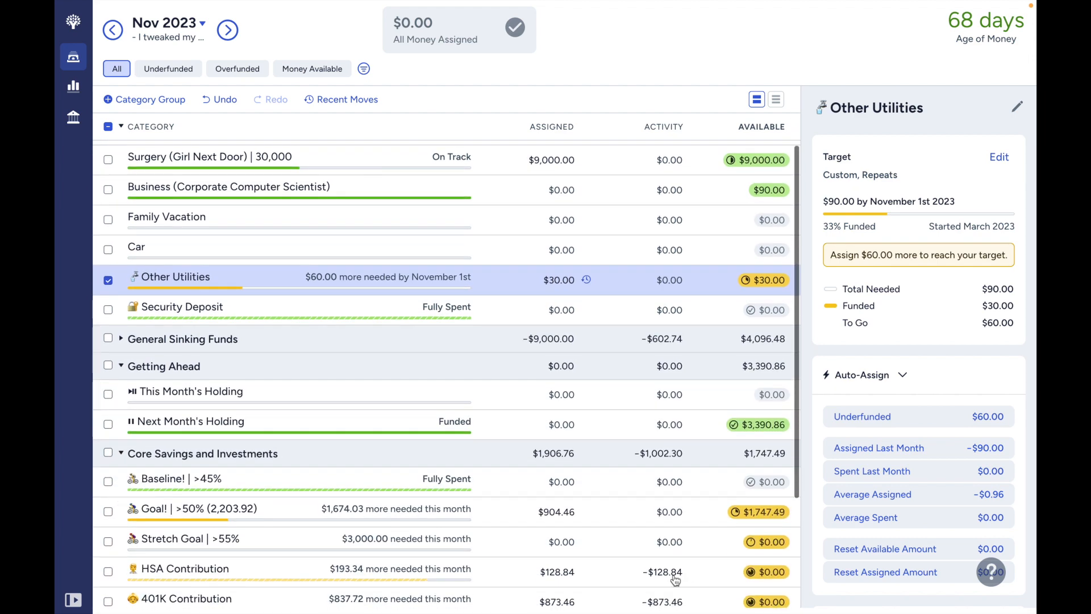
click(557, 513)
click(774, 515)
click(775, 516)
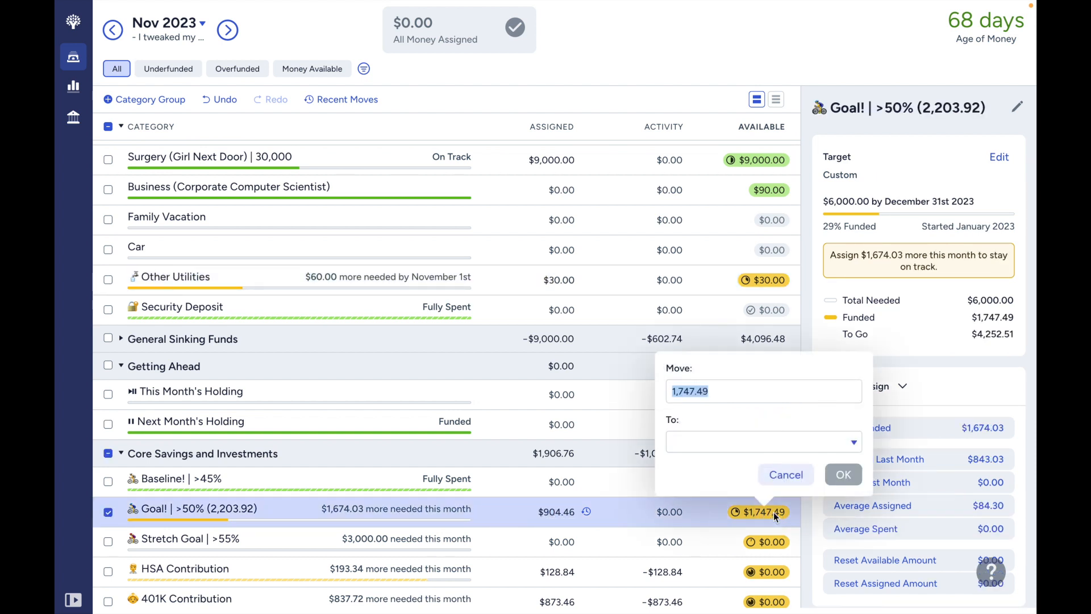
text(60)
click(708, 436)
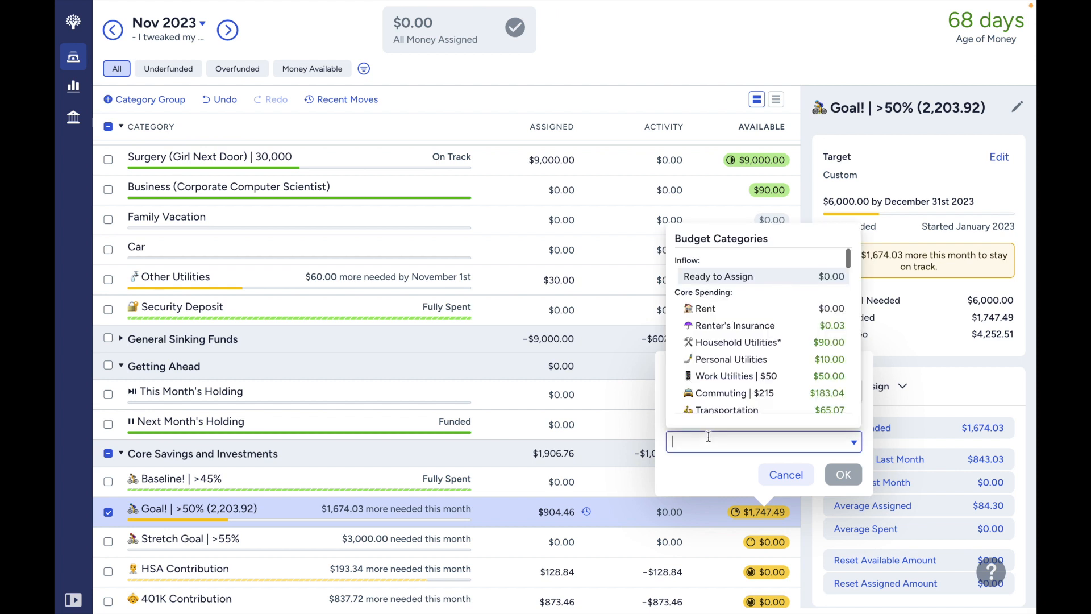
text(other)
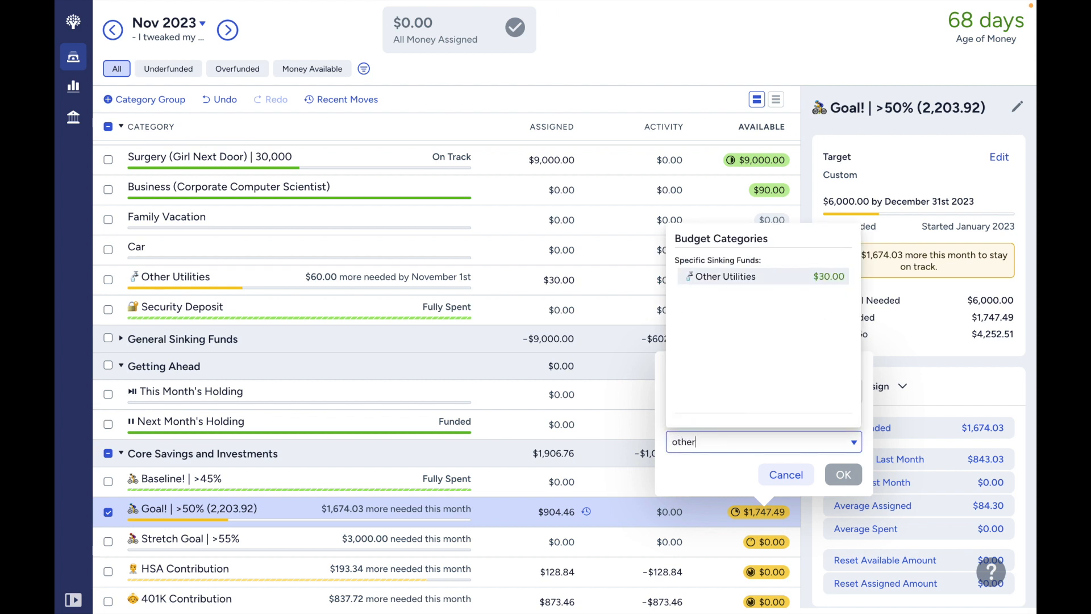
key(Return)
click(845, 476)
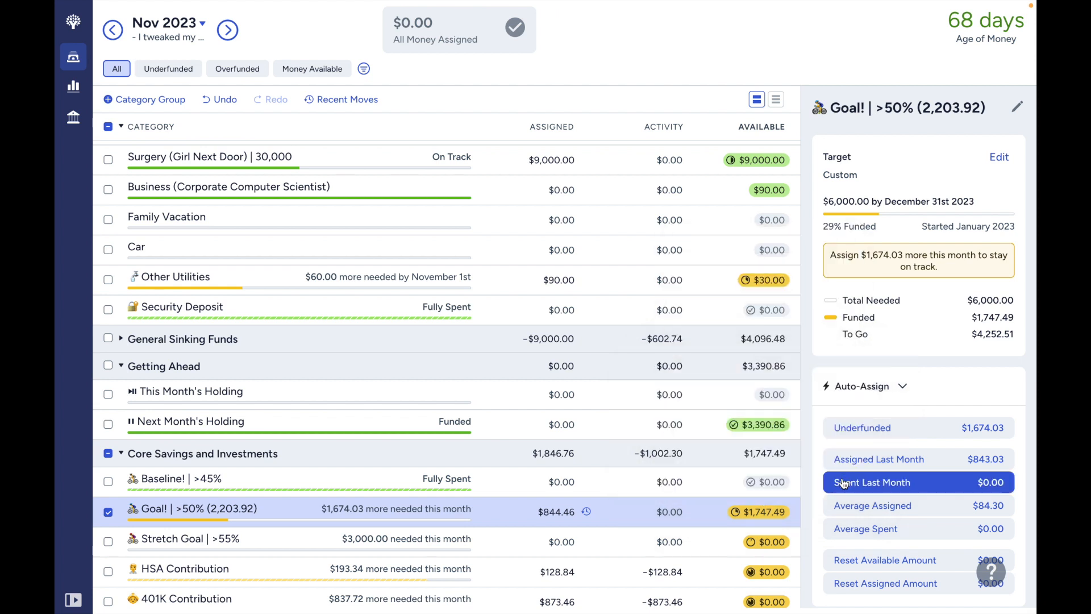
- Change the amount in the Goal! | >50% category's name to 2,263.92
click(230, 509)
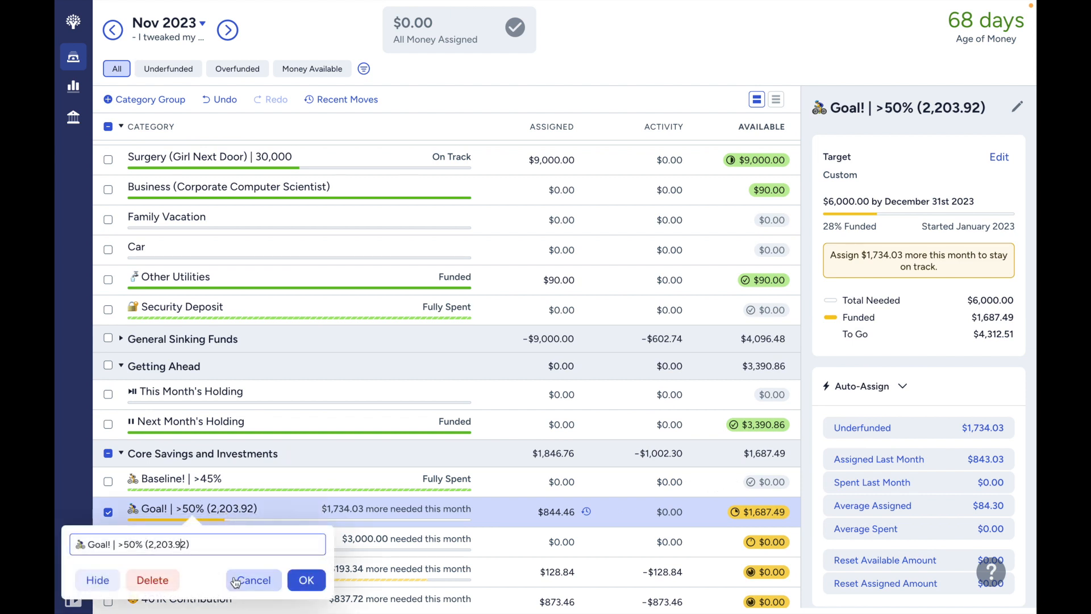
click(165, 544)
key(BackSpace)
text(6)
click(317, 585)
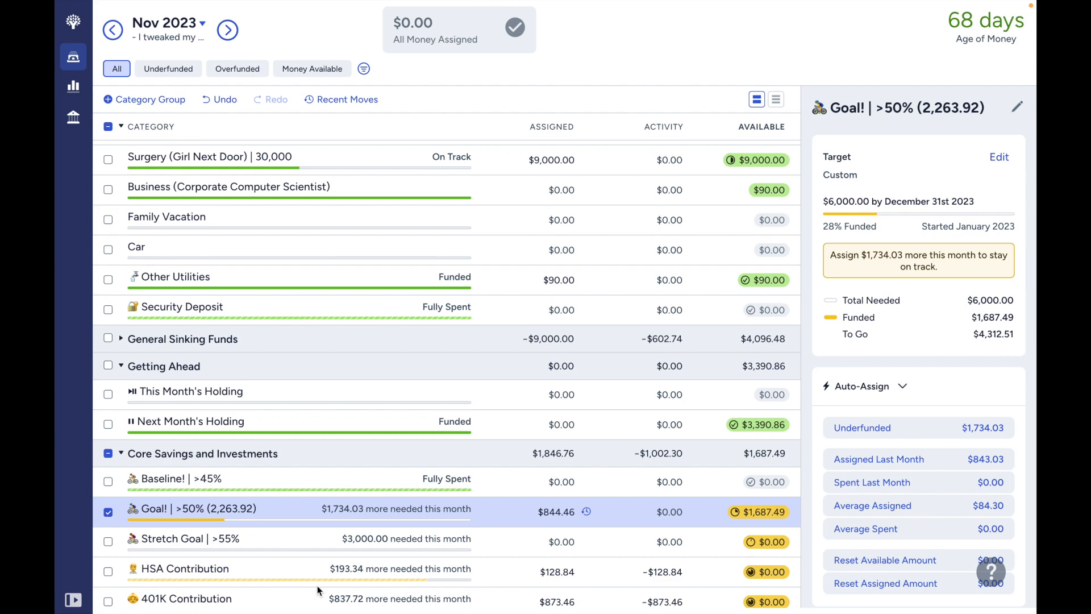
- Review the remaining category groups, briefly expanding General Sinking Funds to examine its balances and collapsing it again
scroll(317, 585, down, 3)
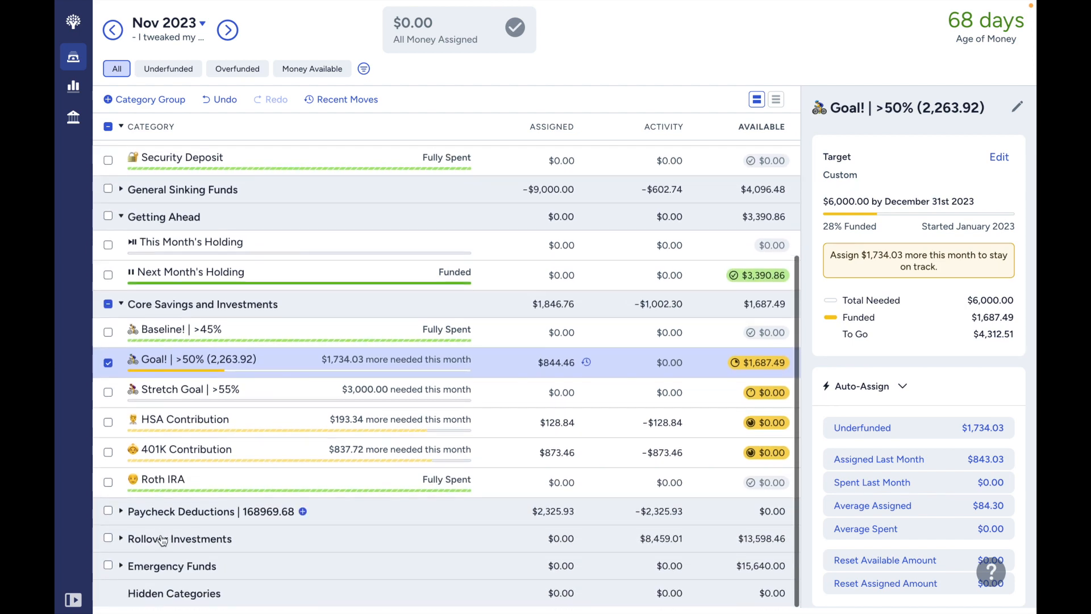
scroll(131, 537, up, 3)
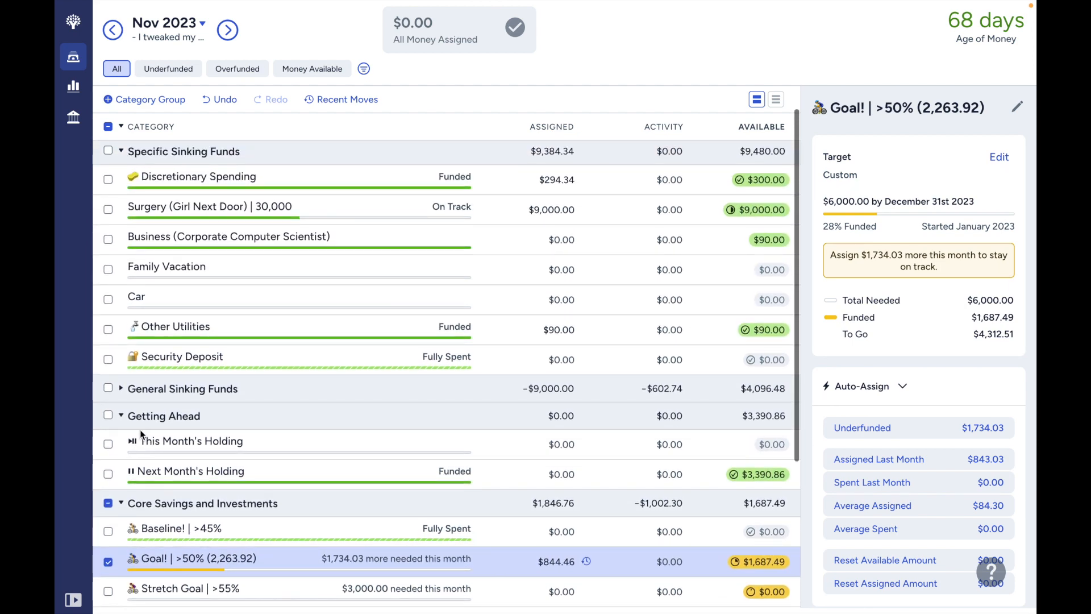
click(126, 391)
click(125, 391)
click(126, 391)
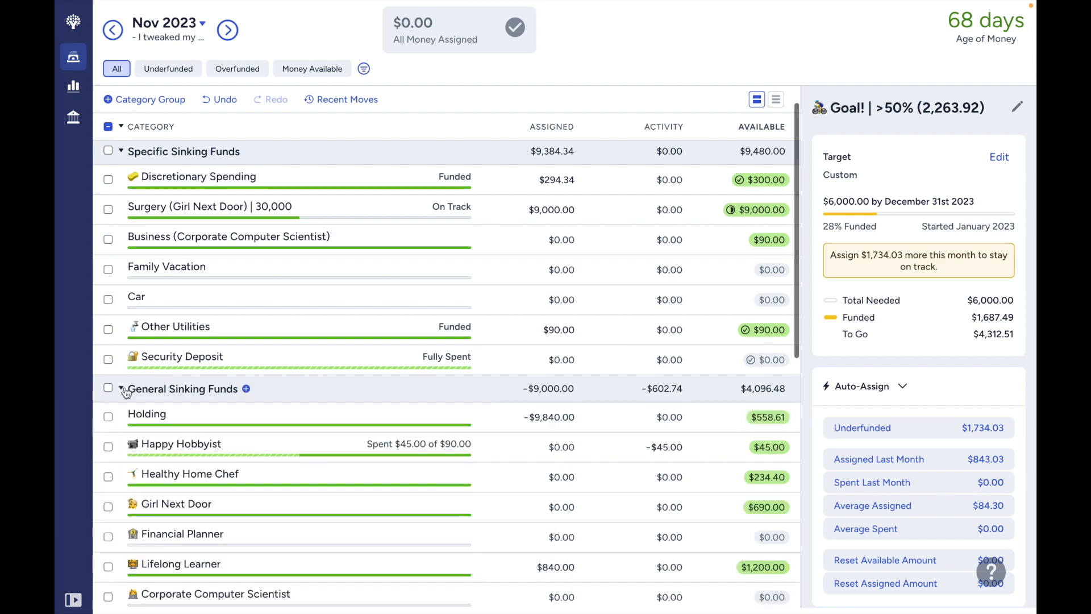
click(125, 391)
scroll(128, 375, up, 1)
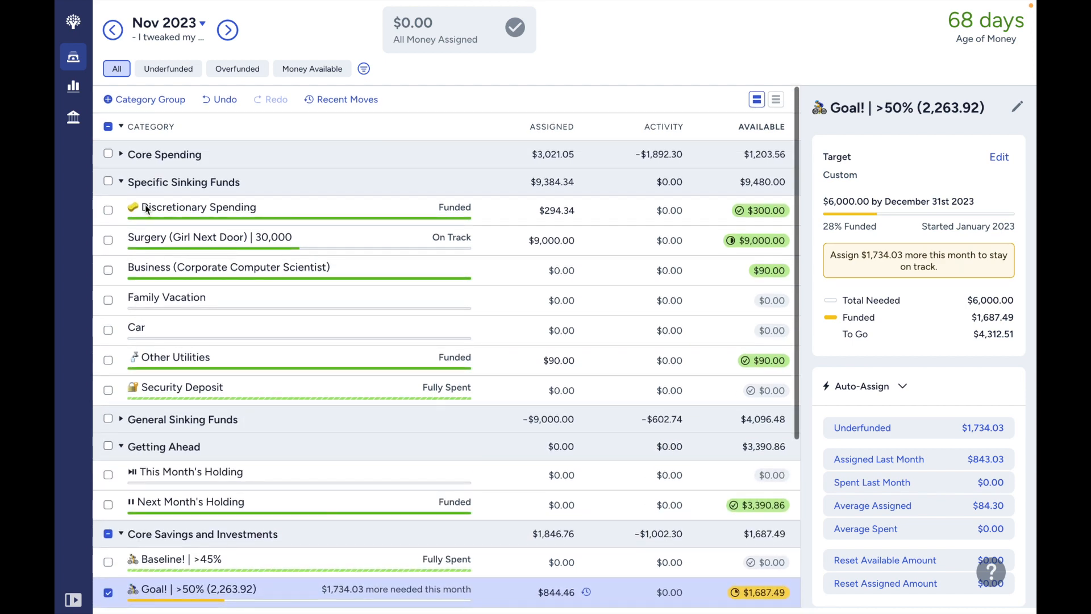